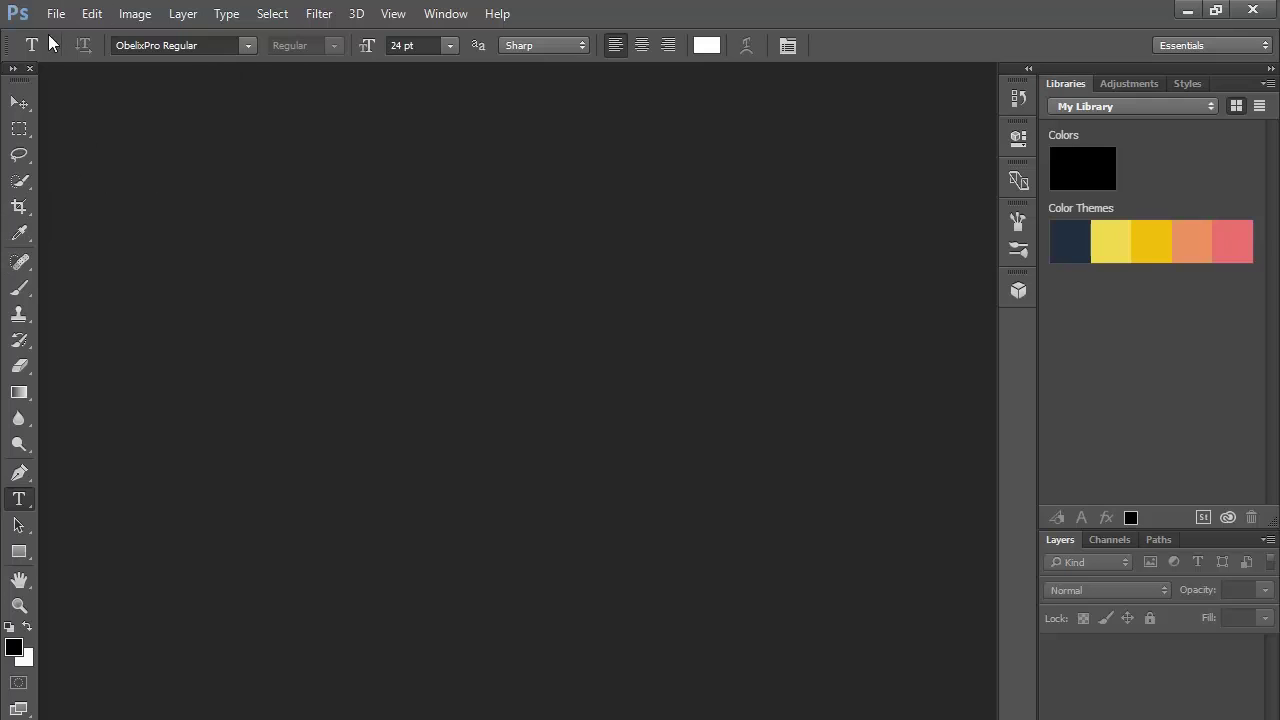
- Start a new document named Banner, with width and height in pixels
{"action": "left_click", "coordinate": [494, 14]}
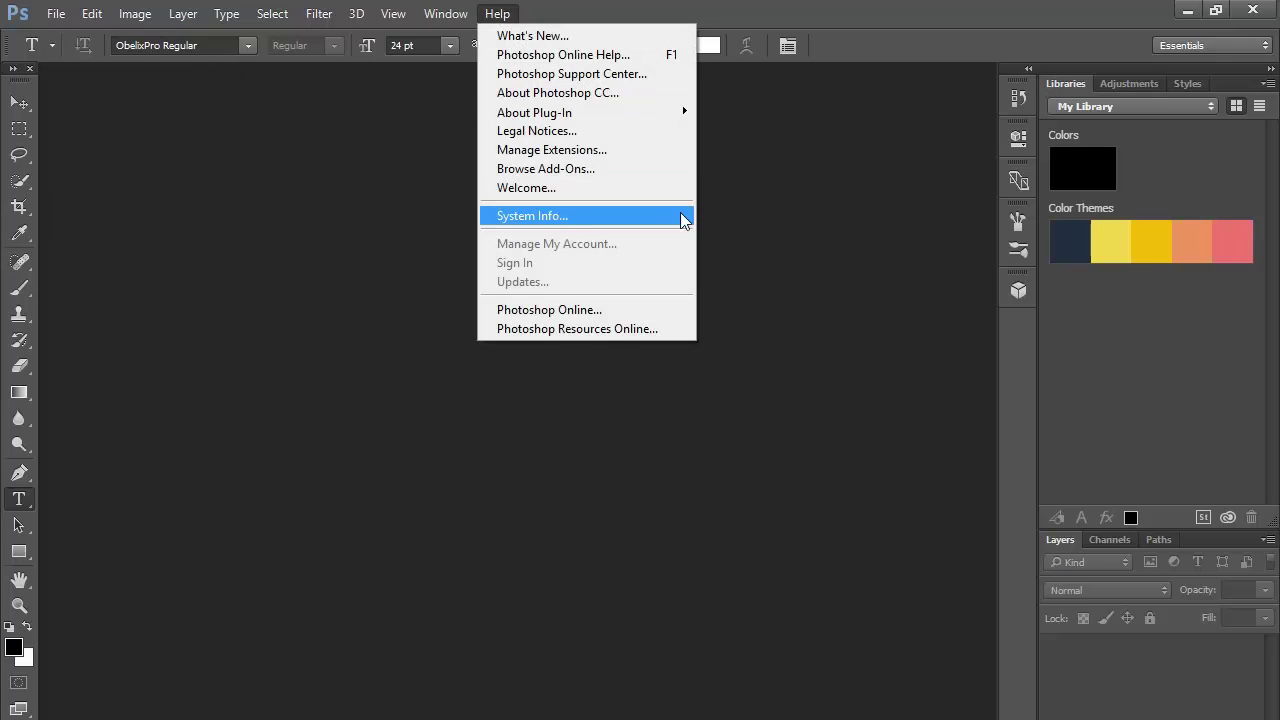
{"action": "left_click", "coordinate": [55, 15]}
{"action": "left_click", "coordinate": [55, 15]}
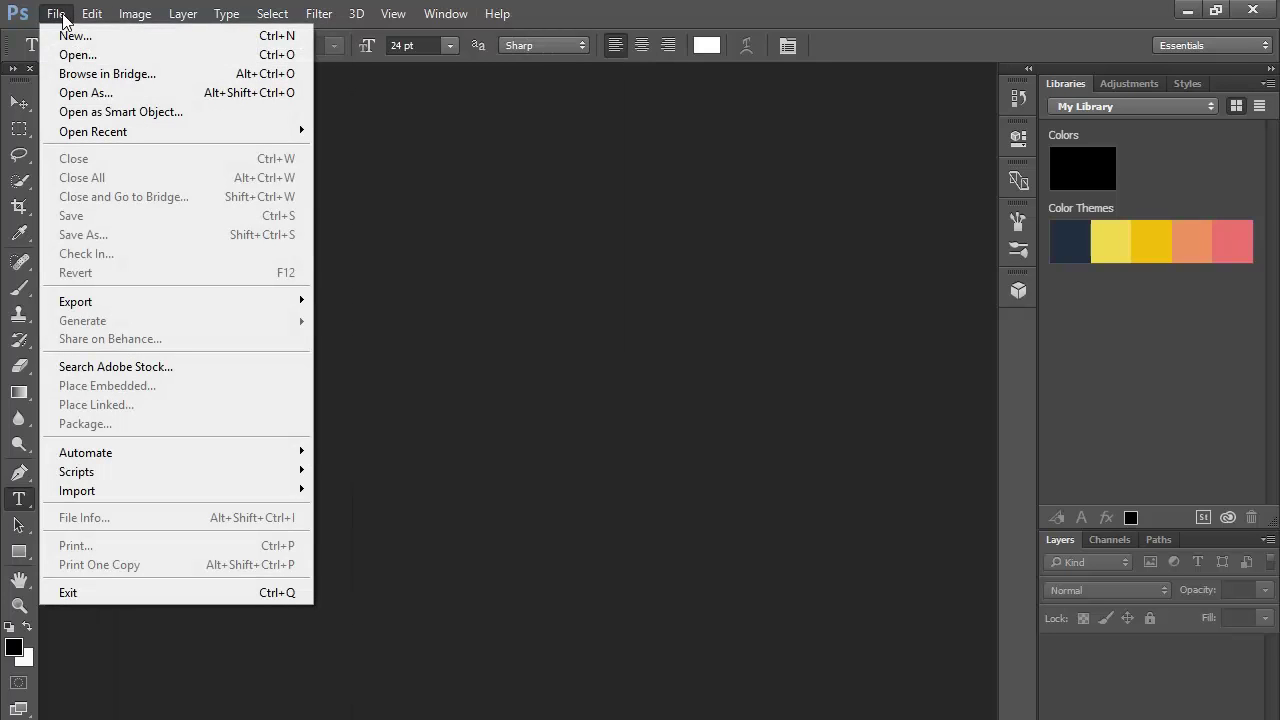
{"action": "left_click", "coordinate": [72, 36]}
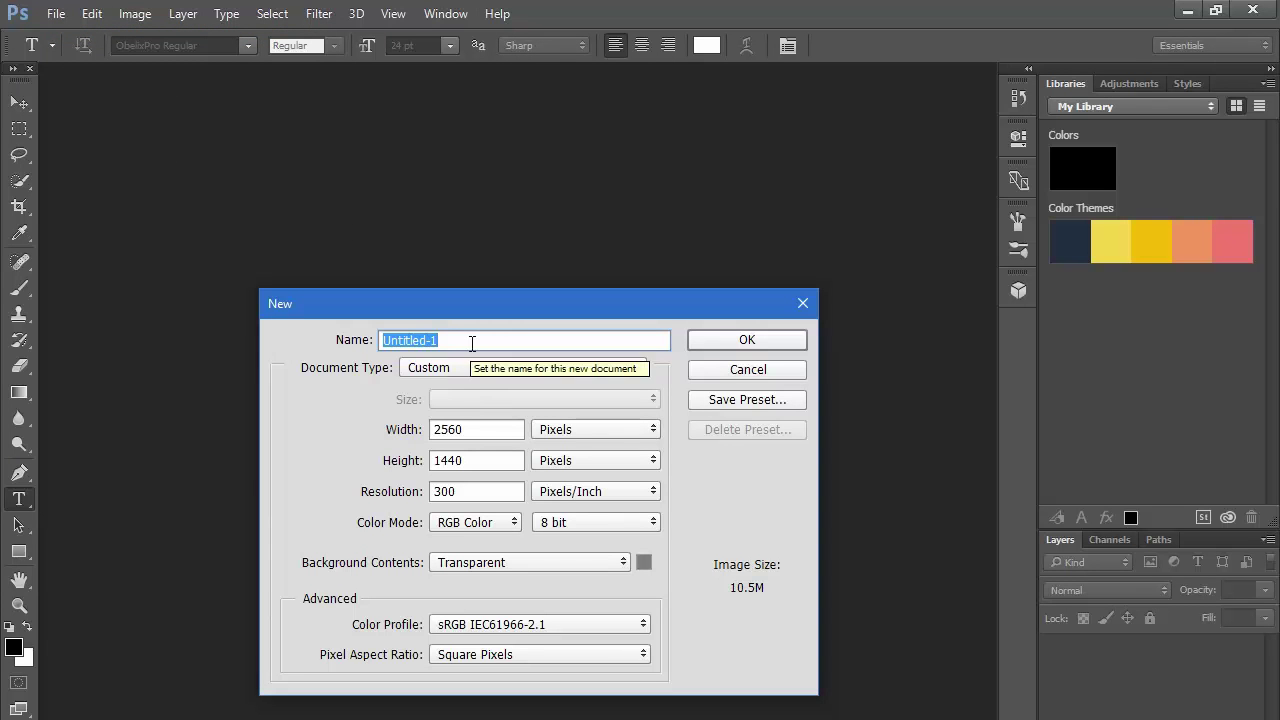
{"action": "type", "text": "Bann"}
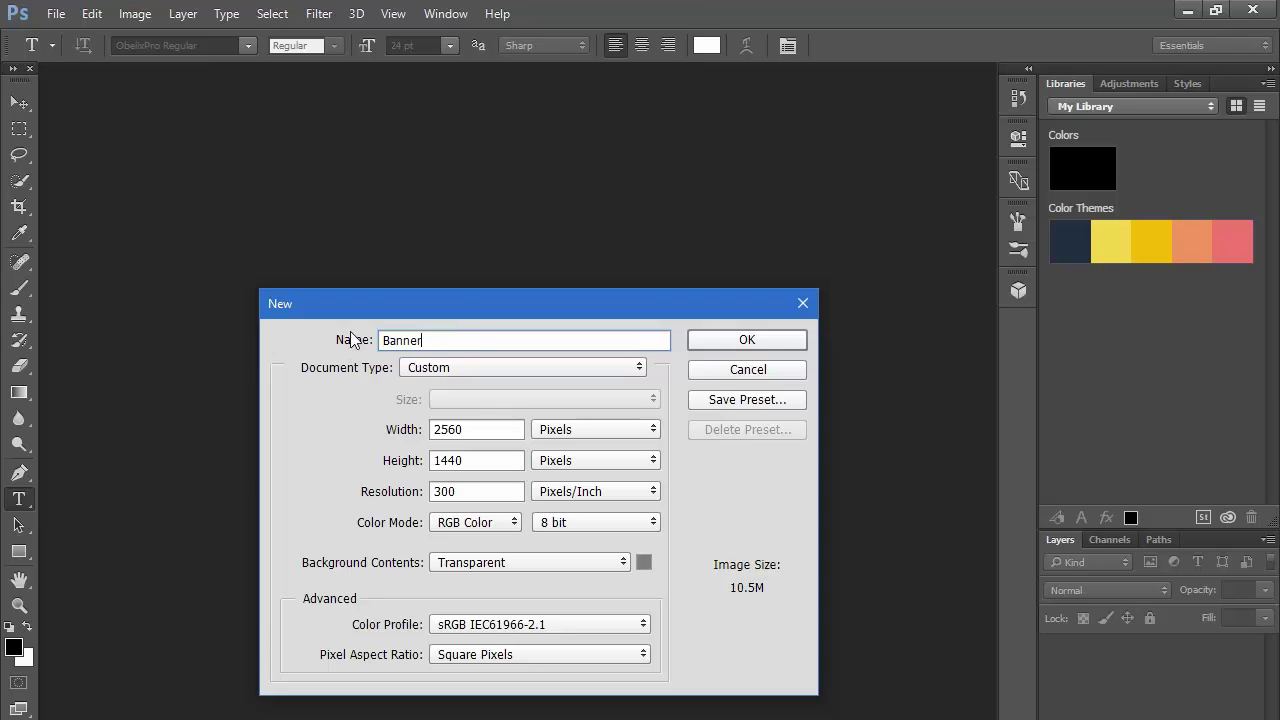
{"action": "type", "text": "er"}
{"action": "left_click", "coordinate": [478, 430]}
{"action": "double_click", "coordinate": [462, 430]}
{"action": "left_click", "coordinate": [466, 432]}
{"action": "left_click", "coordinate": [548, 430]}
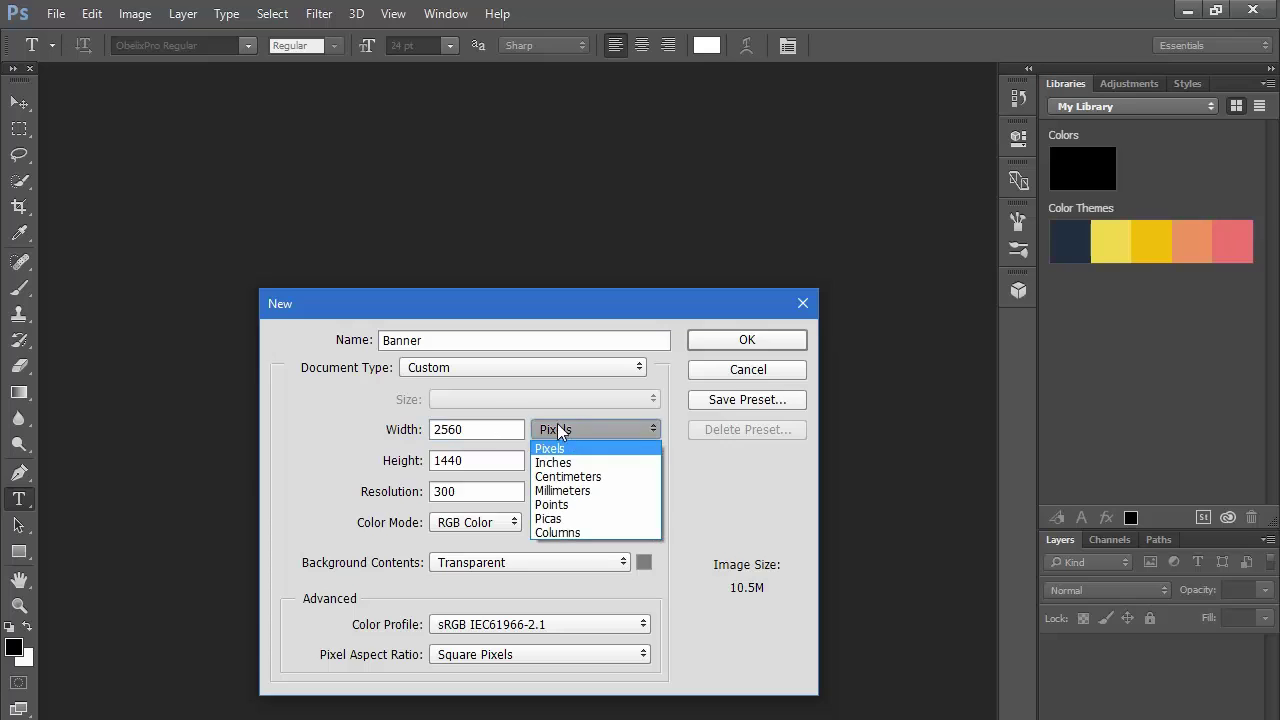
{"action": "left_click", "coordinate": [557, 436]}
{"action": "left_click", "coordinate": [557, 462]}
{"action": "left_click", "coordinate": [563, 478]}
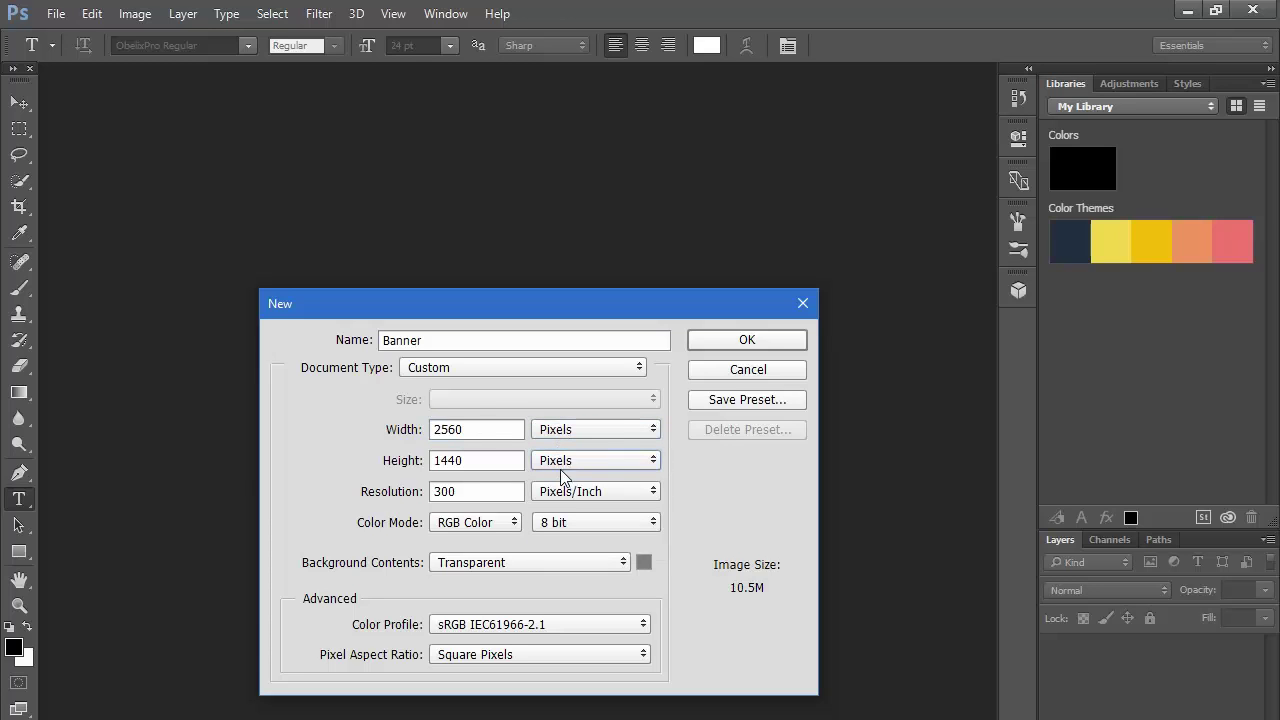
- Set it to 2560 x 1440 px, 300 ppi, transparent background, and create it
{"action": "left_click_drag", "start_coordinate": [511, 435], "coordinate": [428, 461]}
{"action": "left_click", "coordinate": [457, 430]}
{"action": "left_click", "coordinate": [478, 460]}
{"action": "left_click", "coordinate": [468, 462]}
{"action": "left_click", "coordinate": [475, 436]}
{"action": "left_click_drag", "start_coordinate": [533, 312], "coordinate": [477, 280]}
{"action": "double_click", "coordinate": [413, 395]}
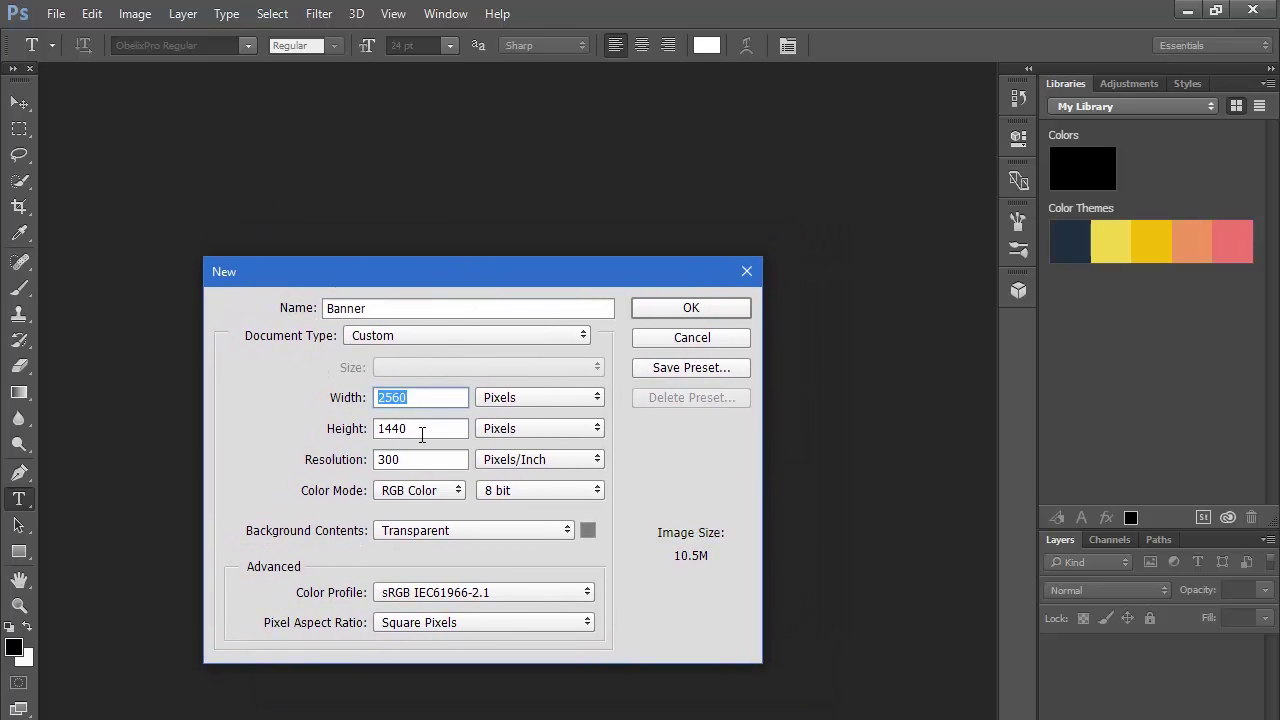
{"action": "left_click_drag", "start_coordinate": [443, 430], "coordinate": [360, 440]}
{"action": "left_click", "coordinate": [452, 461]}
{"action": "left_click", "coordinate": [437, 537]}
{"action": "left_click", "coordinate": [437, 537]}
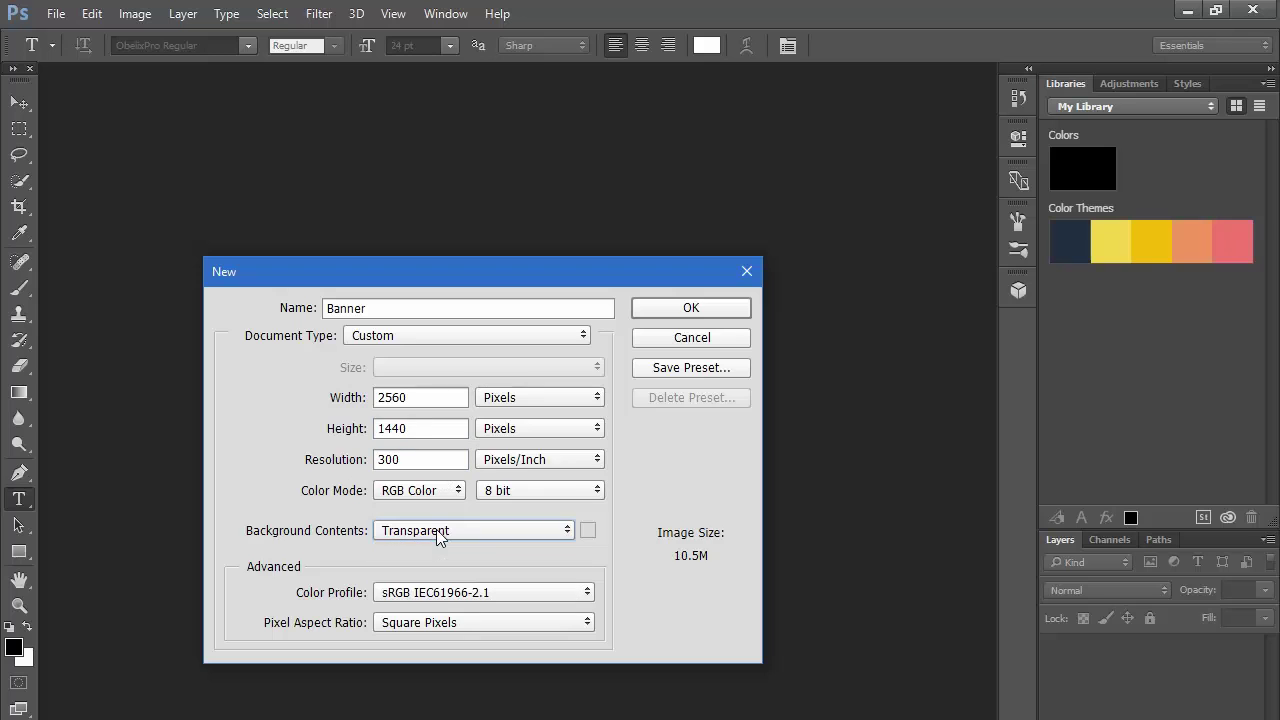
{"action": "left_click", "coordinate": [690, 309]}
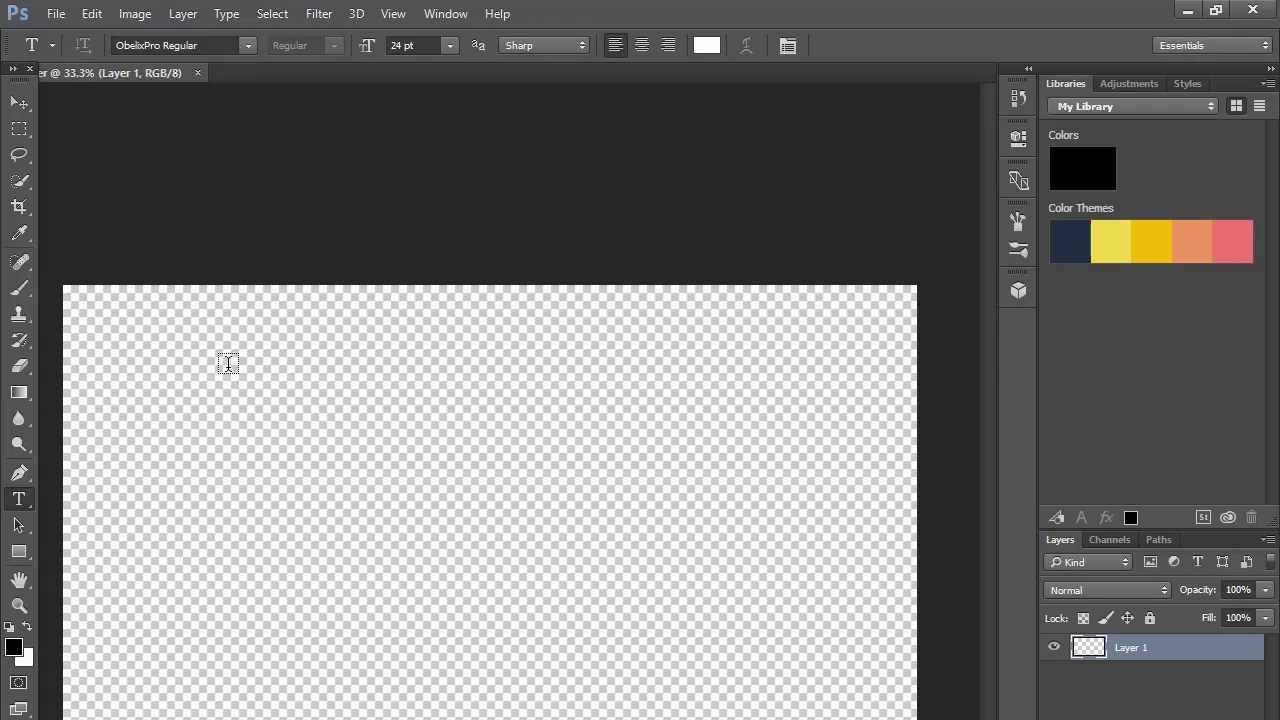
- Open YouTube Banner Template.jpg from the Desktop
{"action": "left_click", "coordinate": [55, 13]}
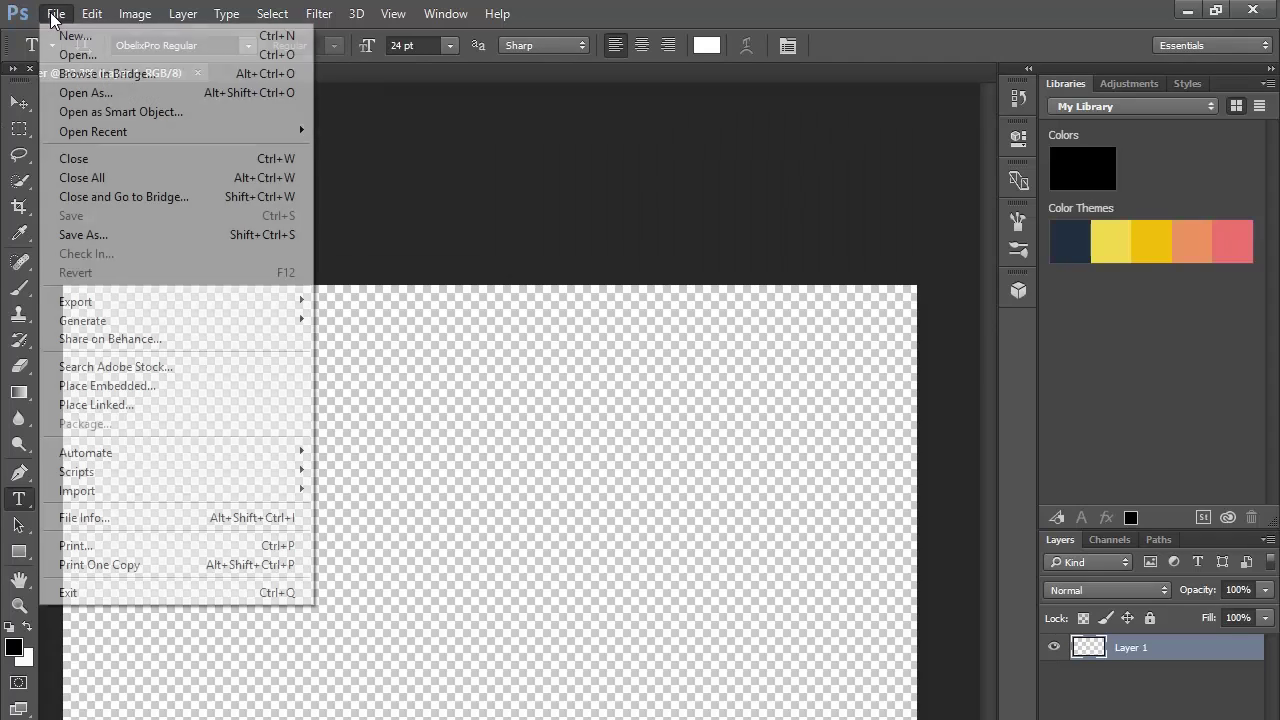
{"action": "left_click", "coordinate": [57, 15]}
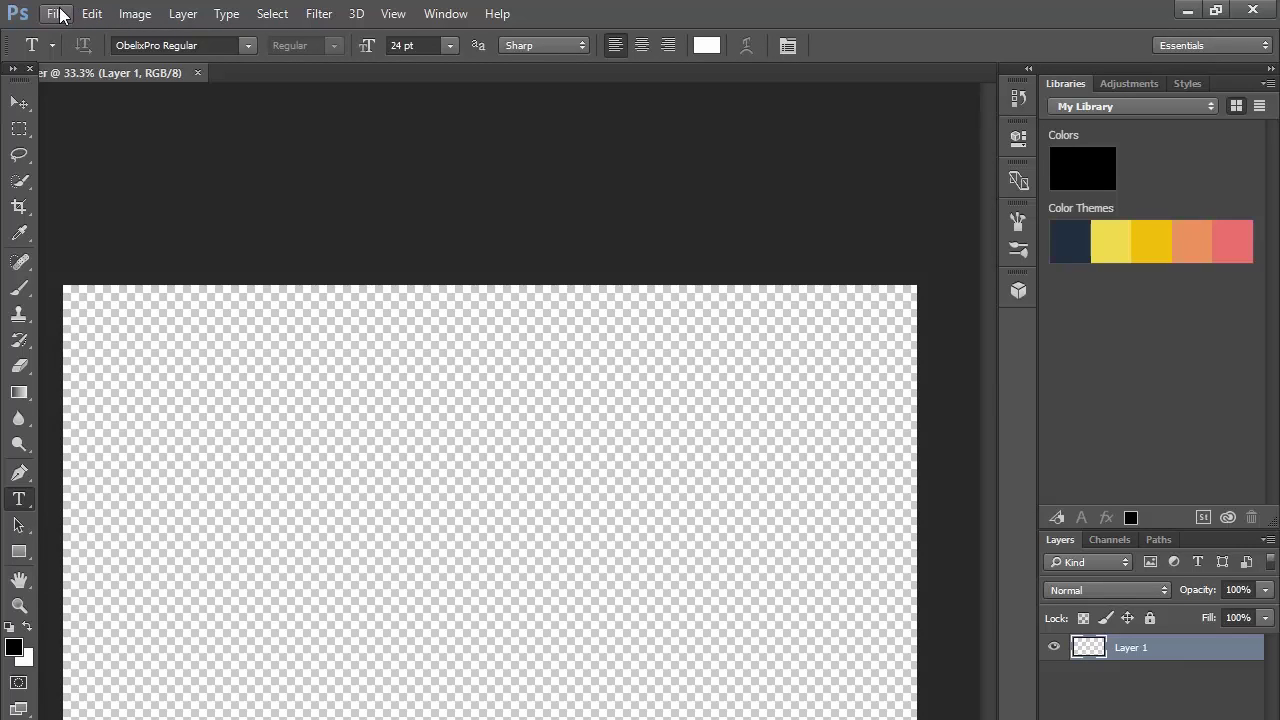
{"action": "left_click", "coordinate": [57, 14]}
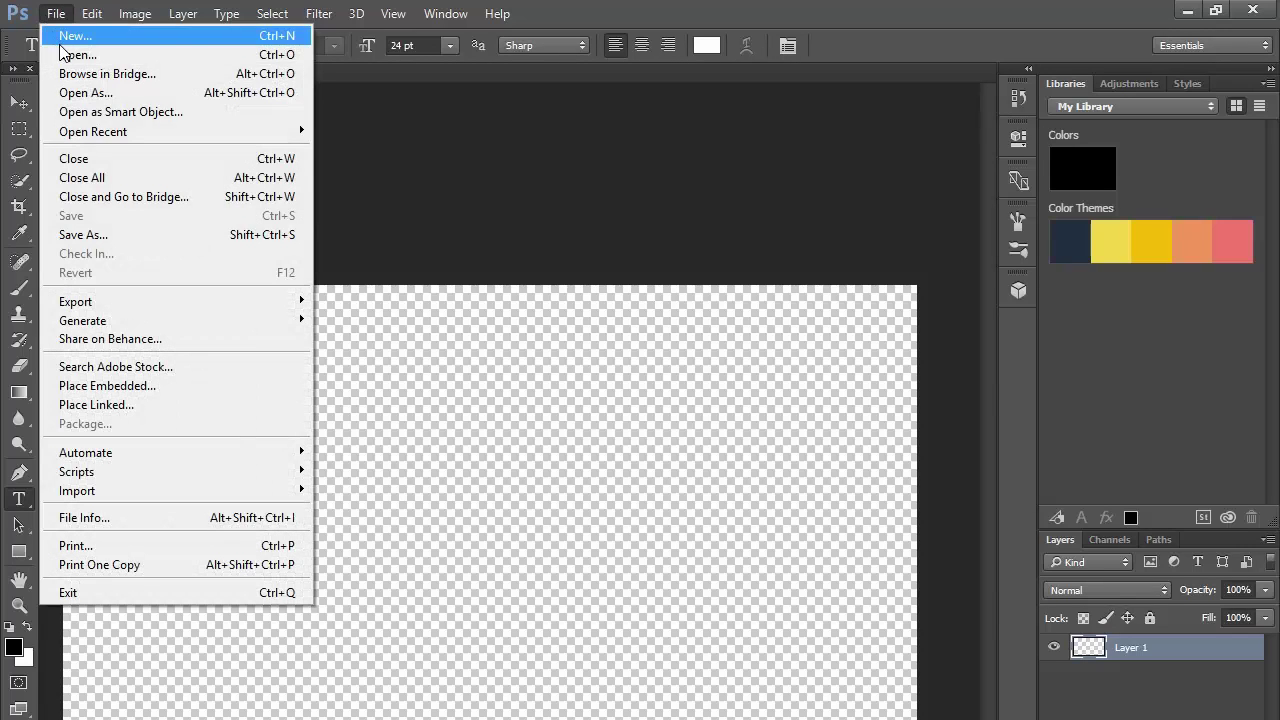
{"action": "left_click", "coordinate": [110, 56]}
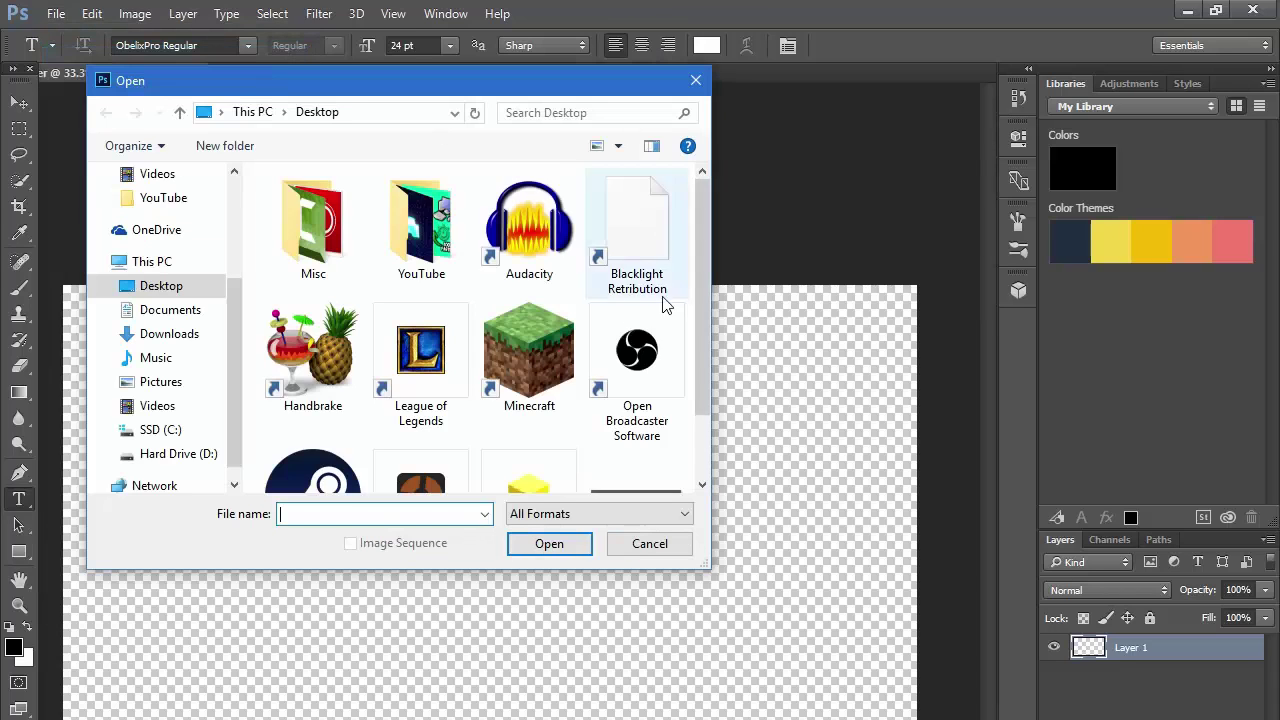
{"action": "scroll", "coordinate": [657, 349], "scroll_direction": "down", "scroll_amount": 2}
{"action": "left_click_drag", "start_coordinate": [567, 78], "coordinate": [700, 123]}
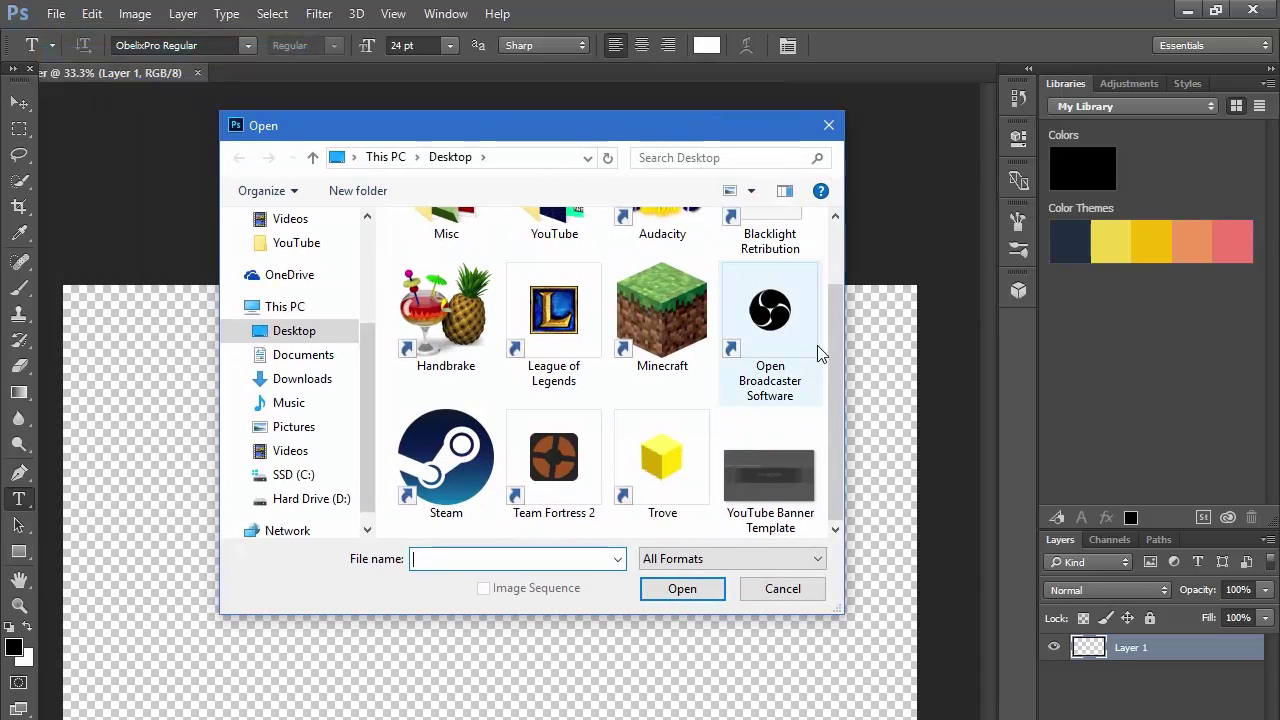
{"action": "left_click", "coordinate": [780, 471]}
{"action": "left_click", "coordinate": [702, 591]}
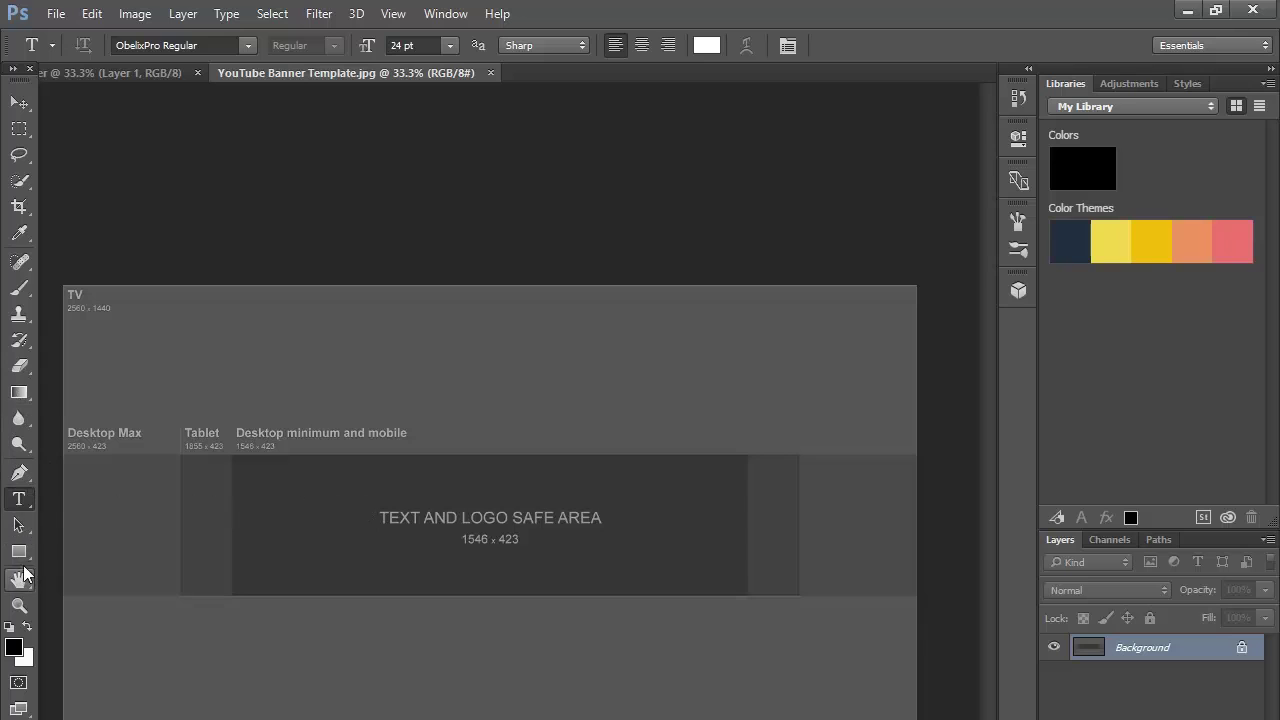
- Choose the Rectangle Tool with a solid black fill
{"action": "left_click", "coordinate": [21, 555]}
{"action": "right_click", "coordinate": [21, 555]}
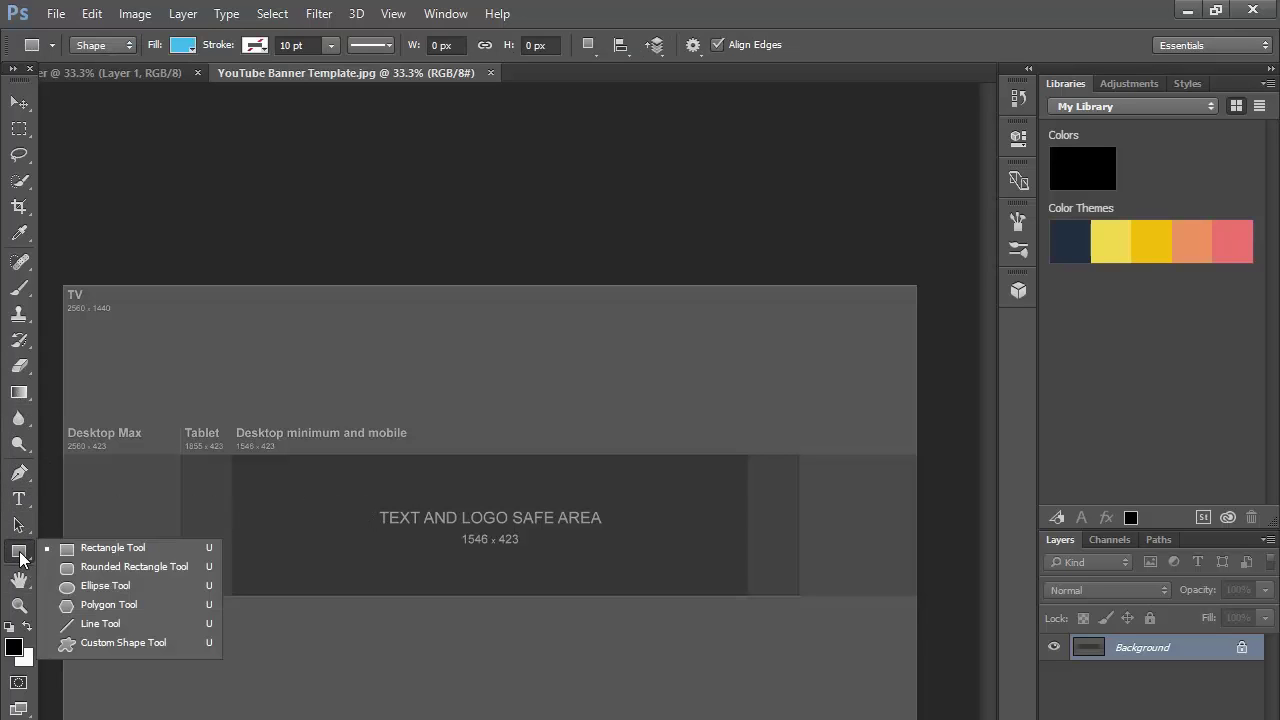
{"action": "left_click", "coordinate": [89, 545]}
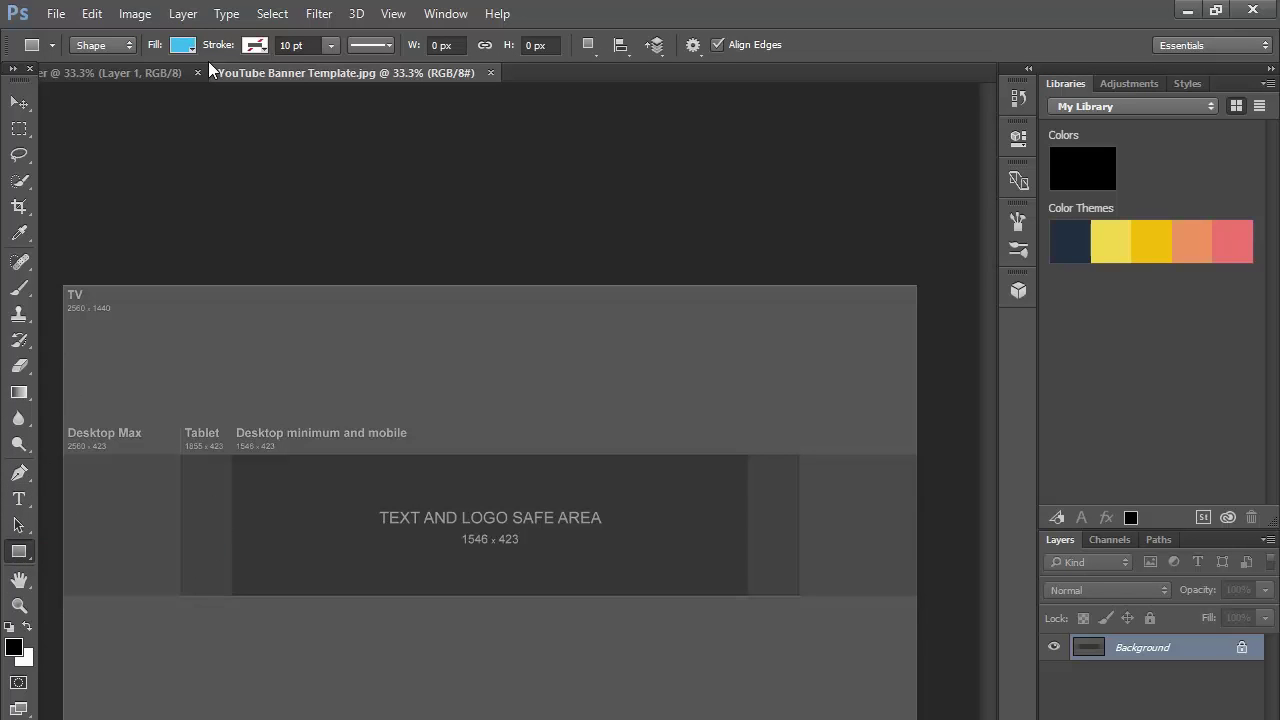
{"action": "left_click", "coordinate": [183, 46]}
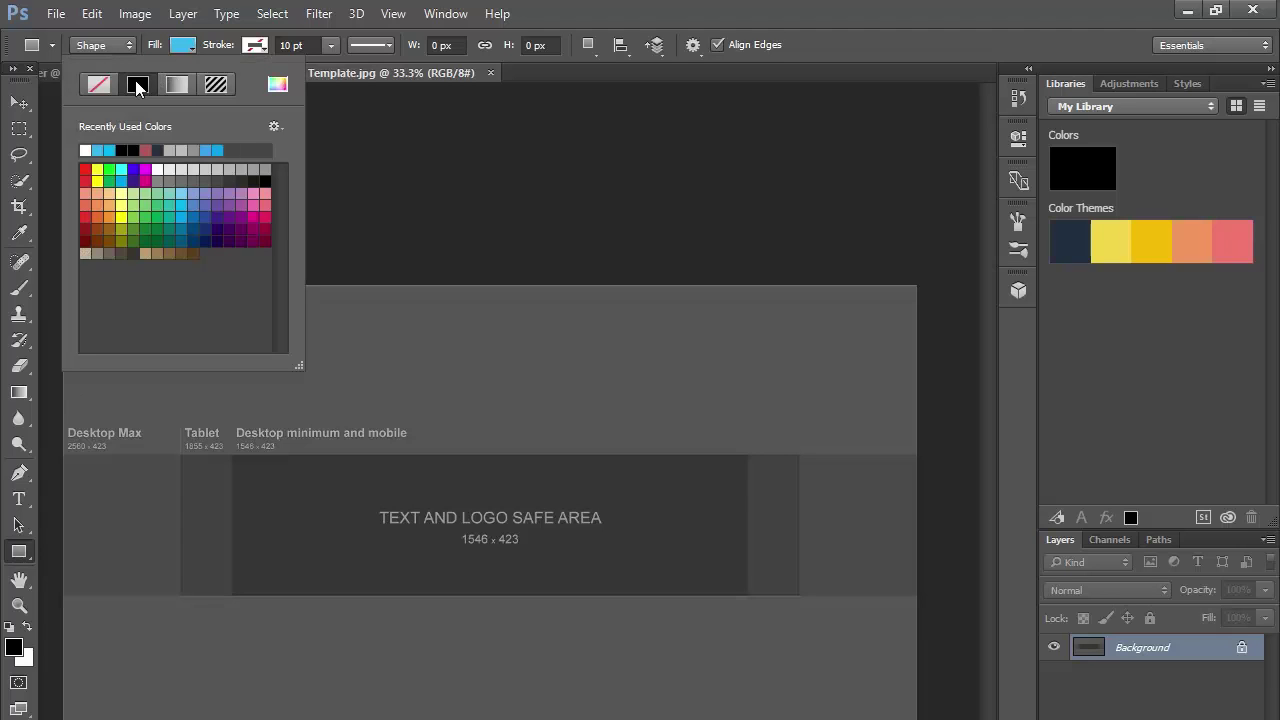
{"action": "left_click", "coordinate": [121, 149]}
{"action": "left_click", "coordinate": [172, 44]}
- Draw black rectangles over the template's top and bottom areas
{"action": "left_click_drag", "start_coordinate": [48, 268], "coordinate": [937, 451]}
{"action": "left_click", "coordinate": [963, 124]}
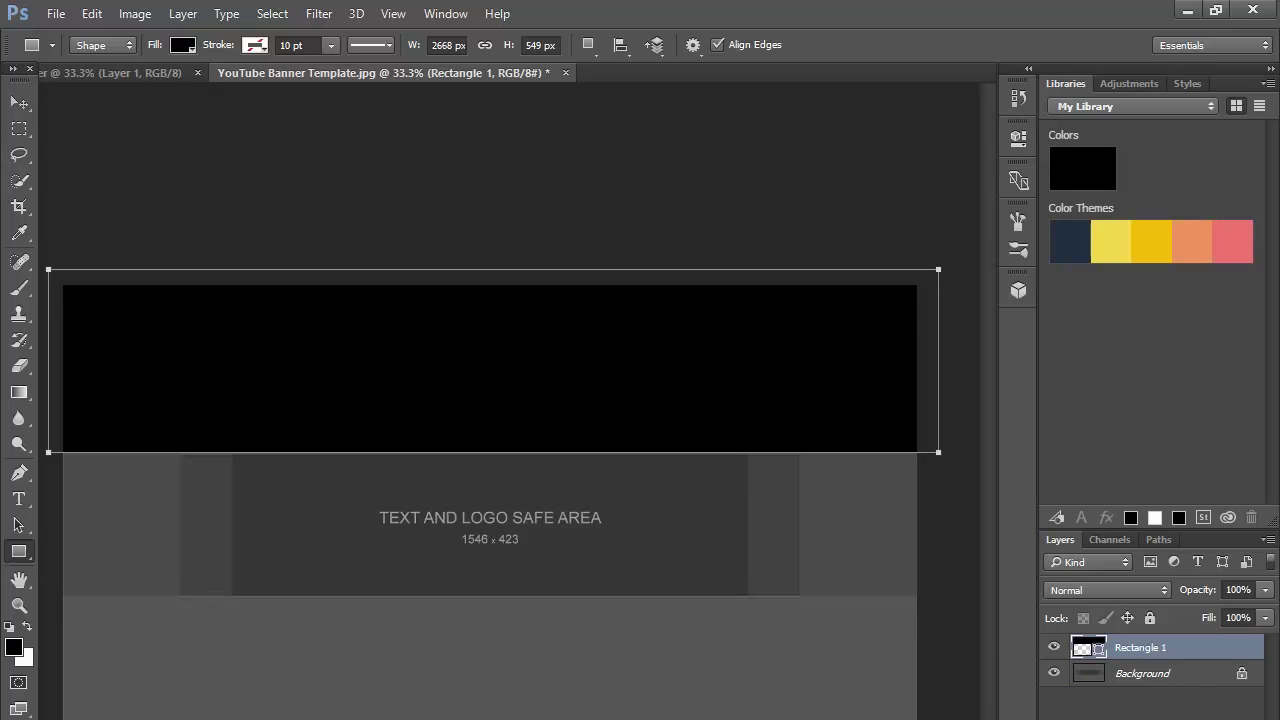
{"action": "left_click_drag", "start_coordinate": [940, 719], "coordinate": [37, 596]}
- Try orange, red, magenta, blue and pink fills on the bottom rectangle
{"action": "key", "text": "z"}
{"action": "left_click", "coordinate": [960, 125]}
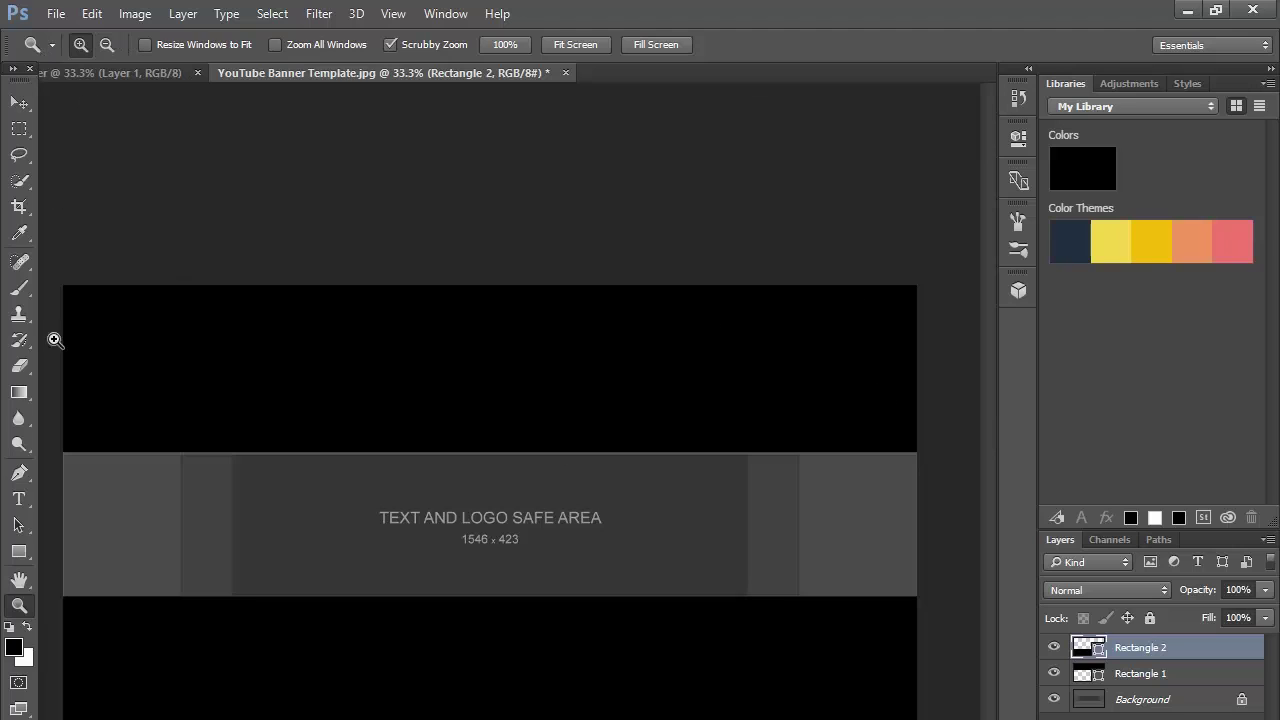
{"action": "left_click", "coordinate": [19, 551]}
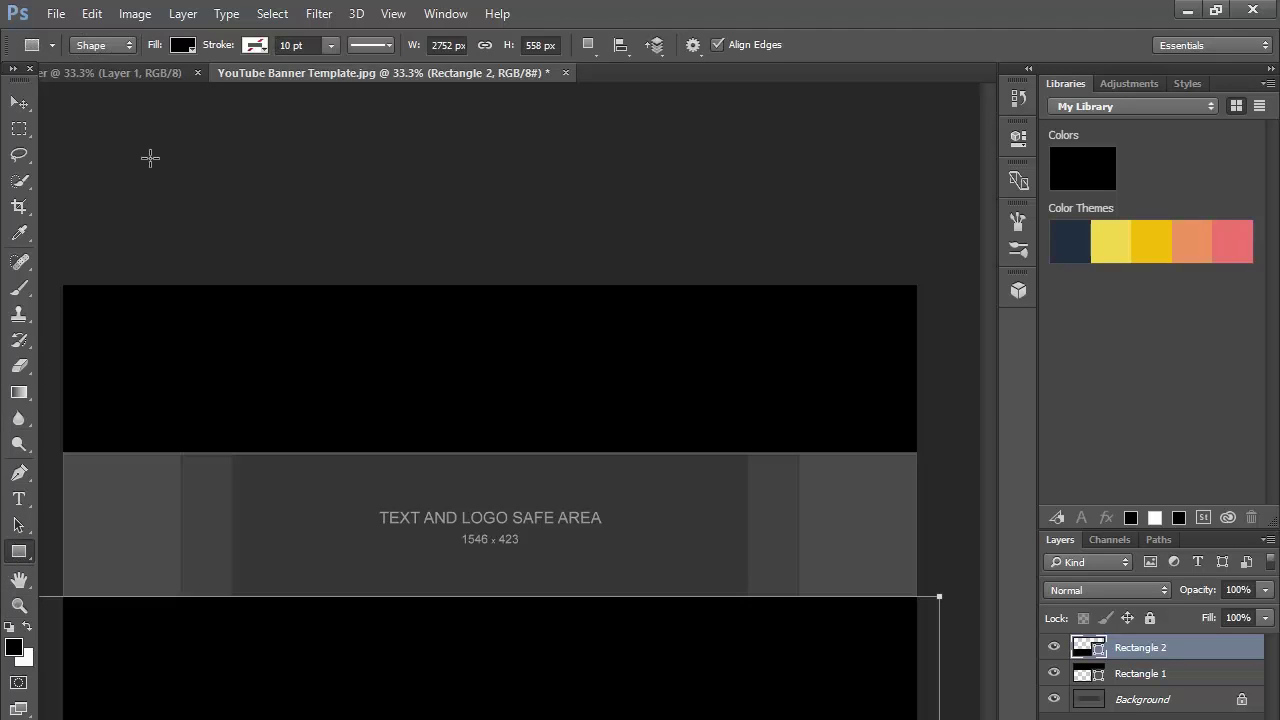
{"action": "left_click", "coordinate": [183, 46]}
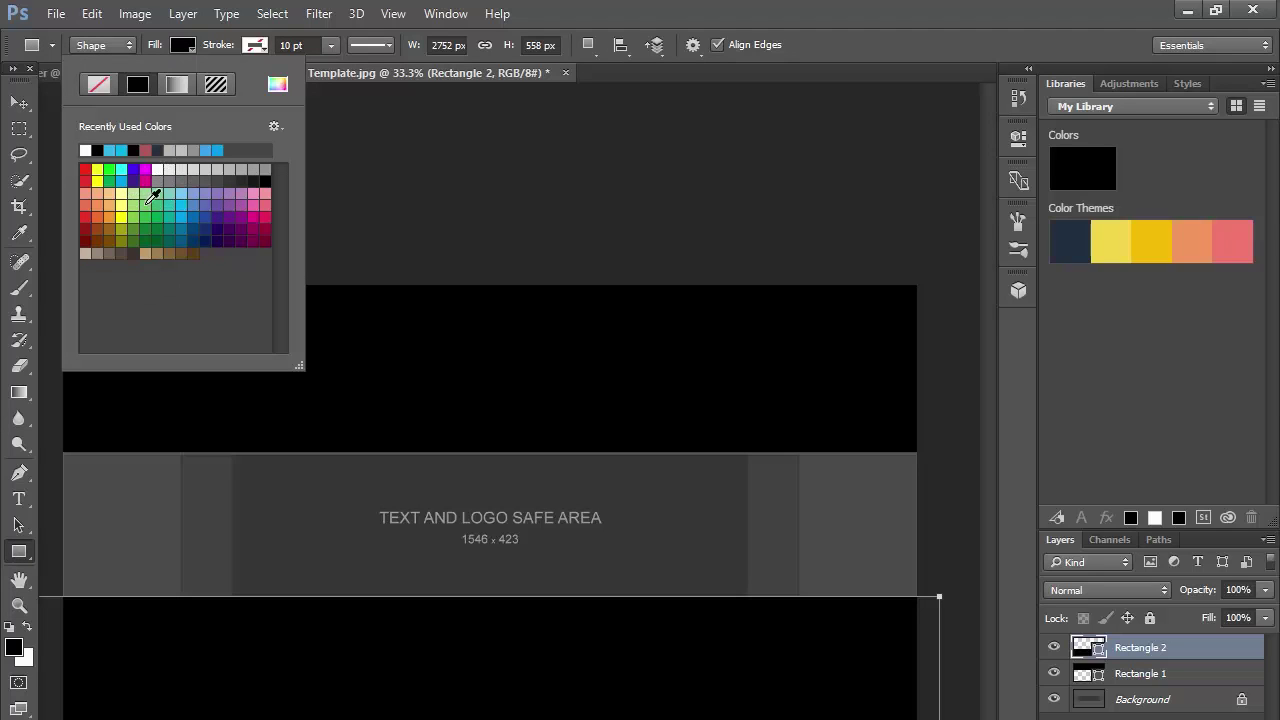
{"action": "left_click", "coordinate": [108, 212]}
{"action": "left_click", "coordinate": [86, 229]}
{"action": "left_click", "coordinate": [248, 220]}
{"action": "left_click", "coordinate": [224, 214]}
{"action": "left_click", "coordinate": [266, 218]}
{"action": "left_click", "coordinate": [266, 229]}
- Test dark red on the bottom rectangle, then set its fill back to black
{"action": "left_click", "coordinate": [88, 240]}
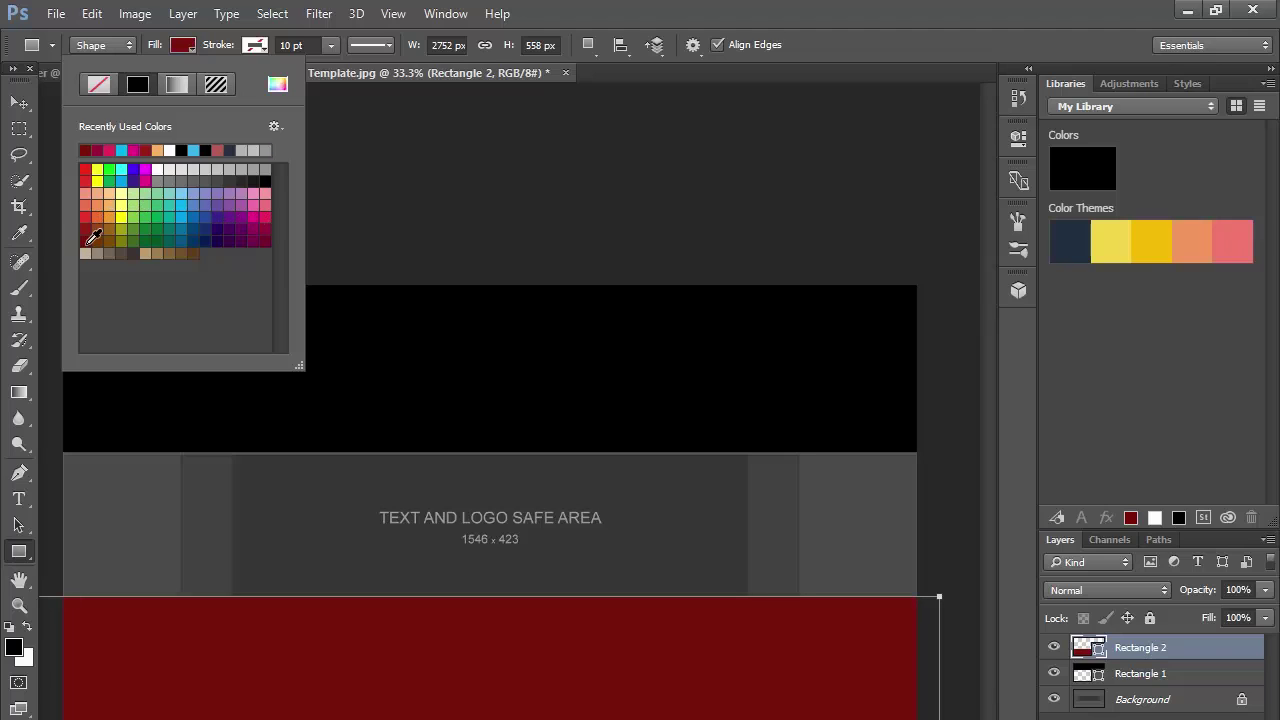
{"action": "left_click", "coordinate": [88, 228]}
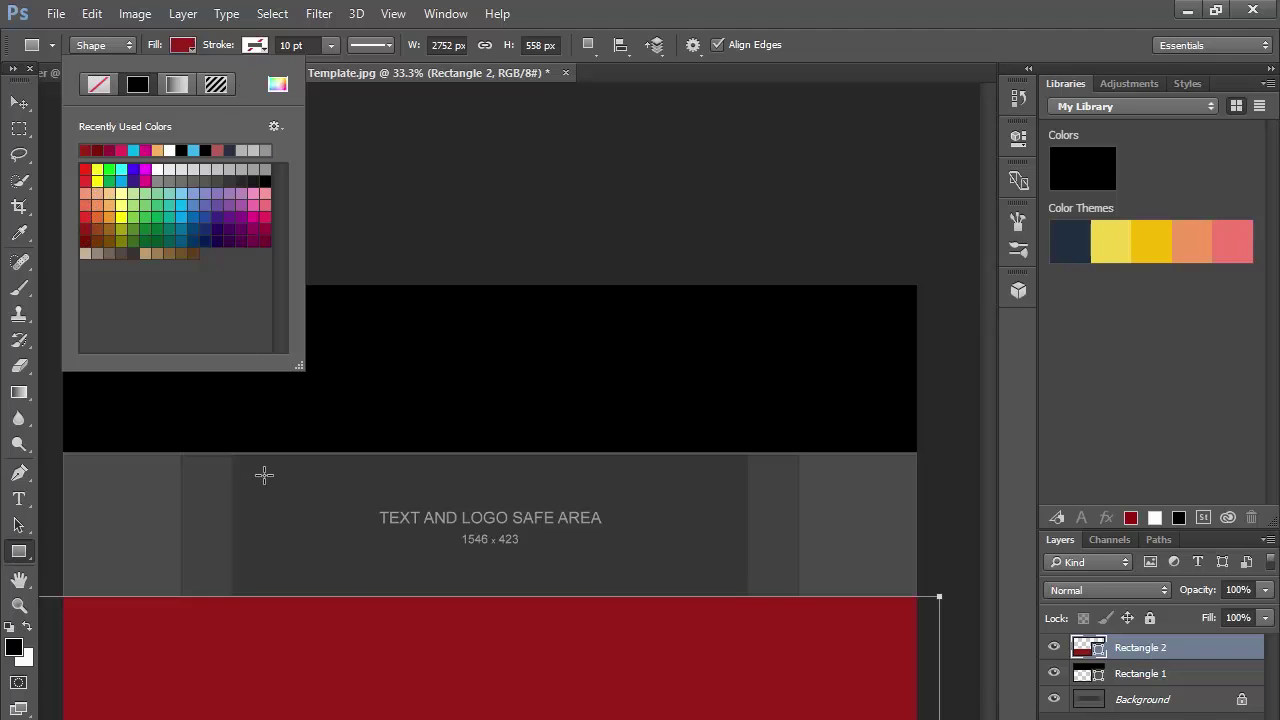
{"action": "left_click", "coordinate": [88, 240]}
{"action": "left_click", "coordinate": [183, 50]}
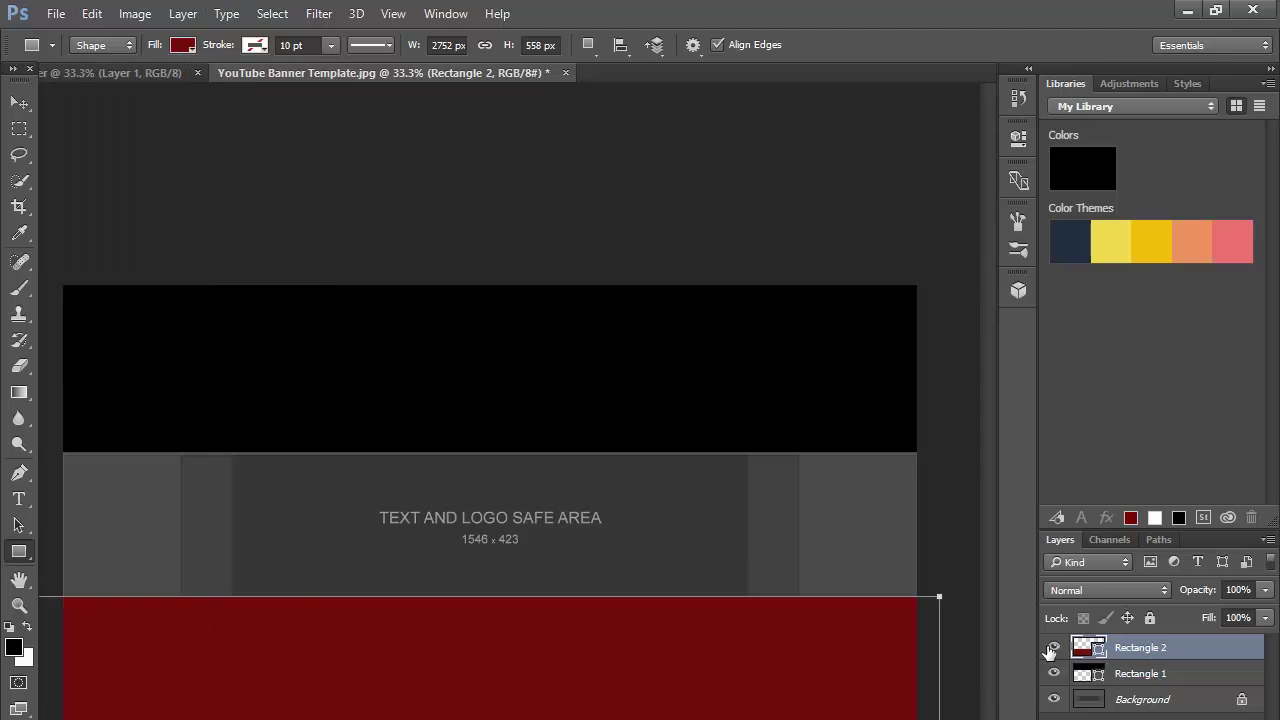
{"action": "left_click", "coordinate": [182, 46]}
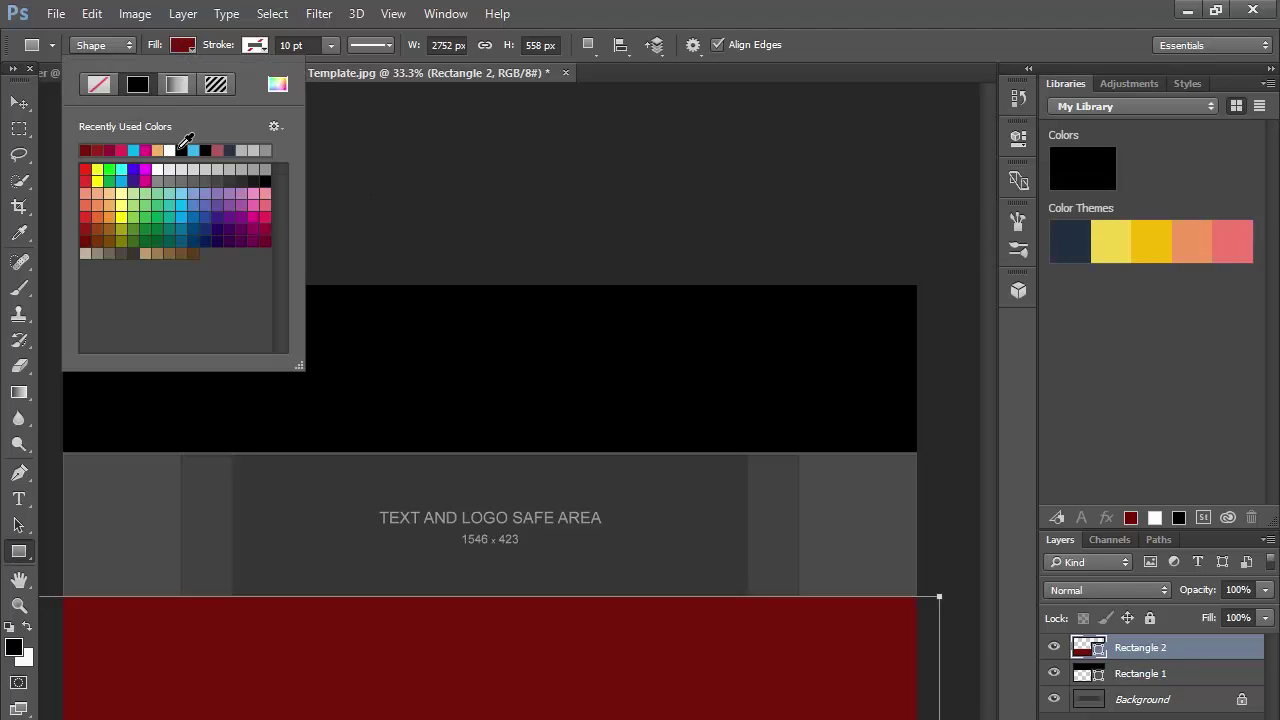
{"action": "left_click", "coordinate": [181, 150]}
{"action": "key", "text": "Return"}
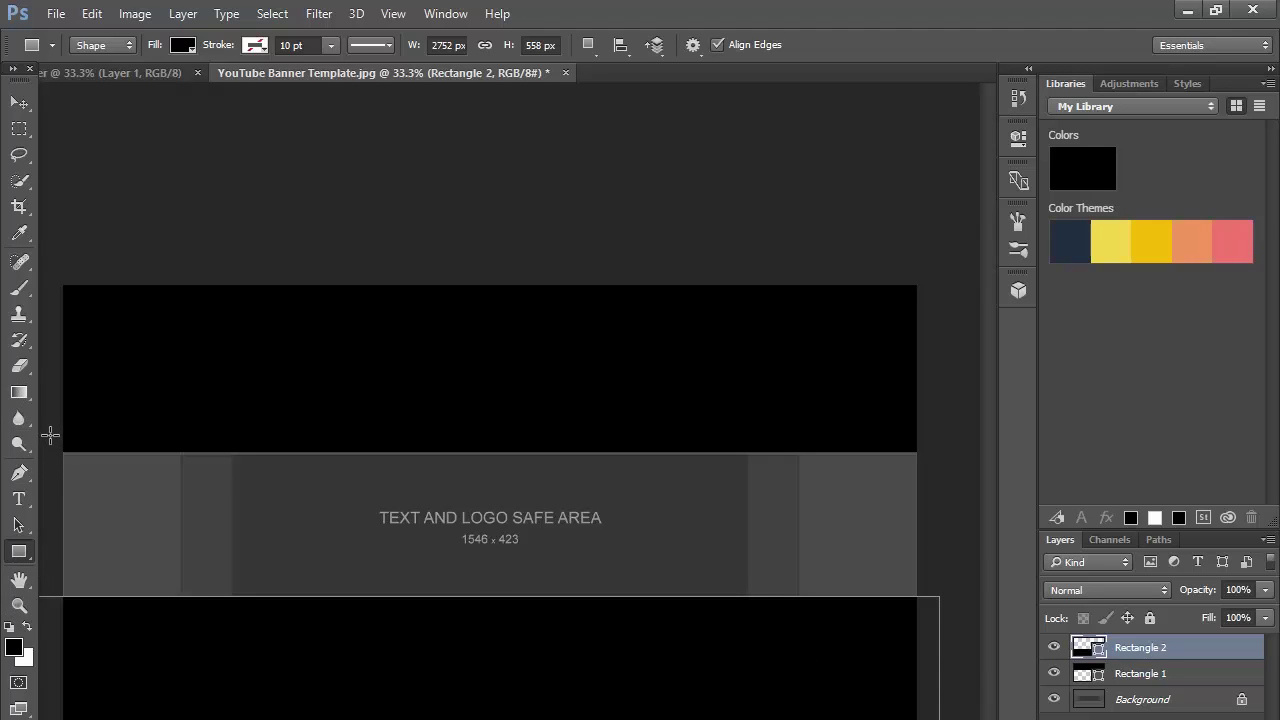
- Draw Rectangle 3 across the middle safe band with a dark red fill
{"action": "left_click_drag", "start_coordinate": [50, 435], "coordinate": [923, 605]}
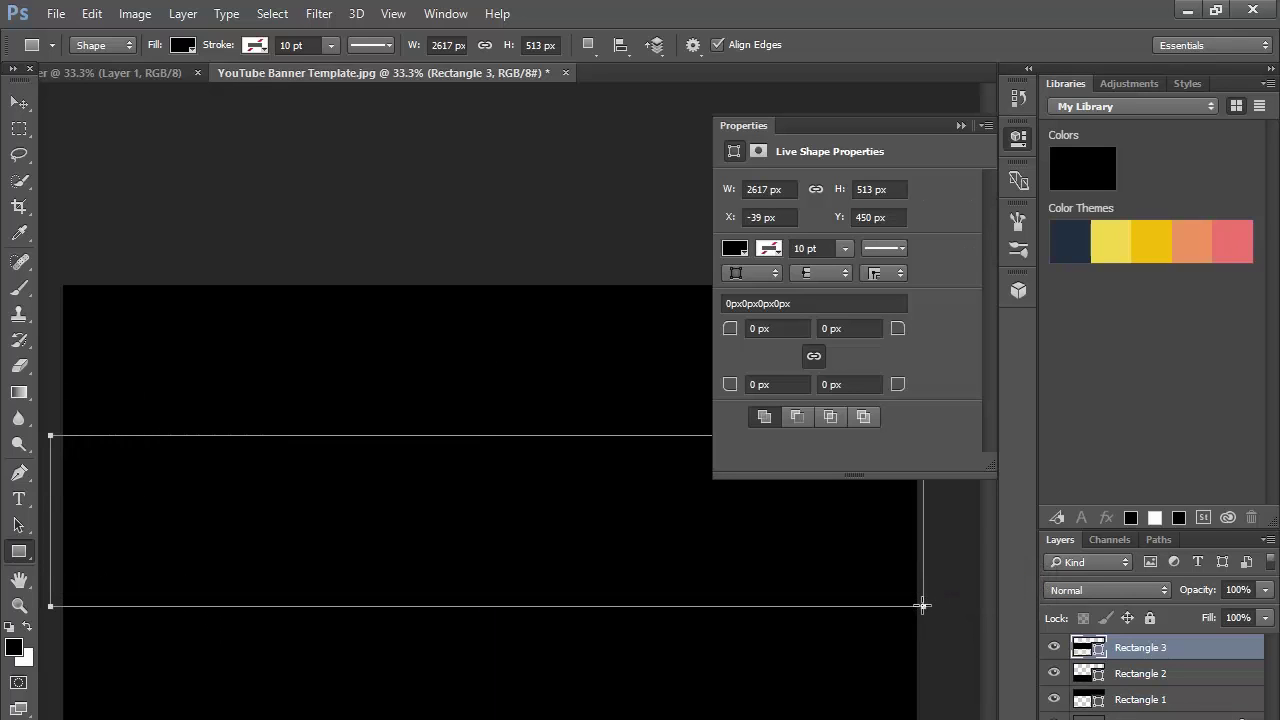
{"action": "left_click", "coordinate": [961, 125]}
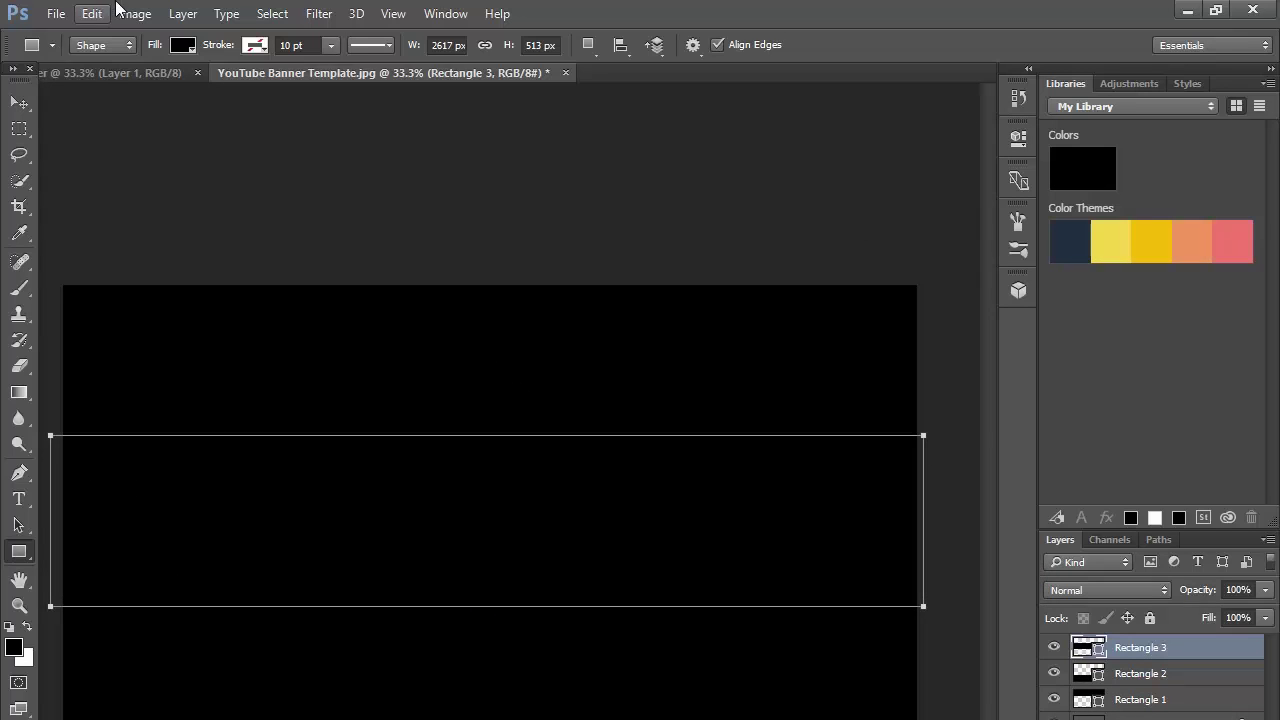
{"action": "left_click", "coordinate": [182, 48]}
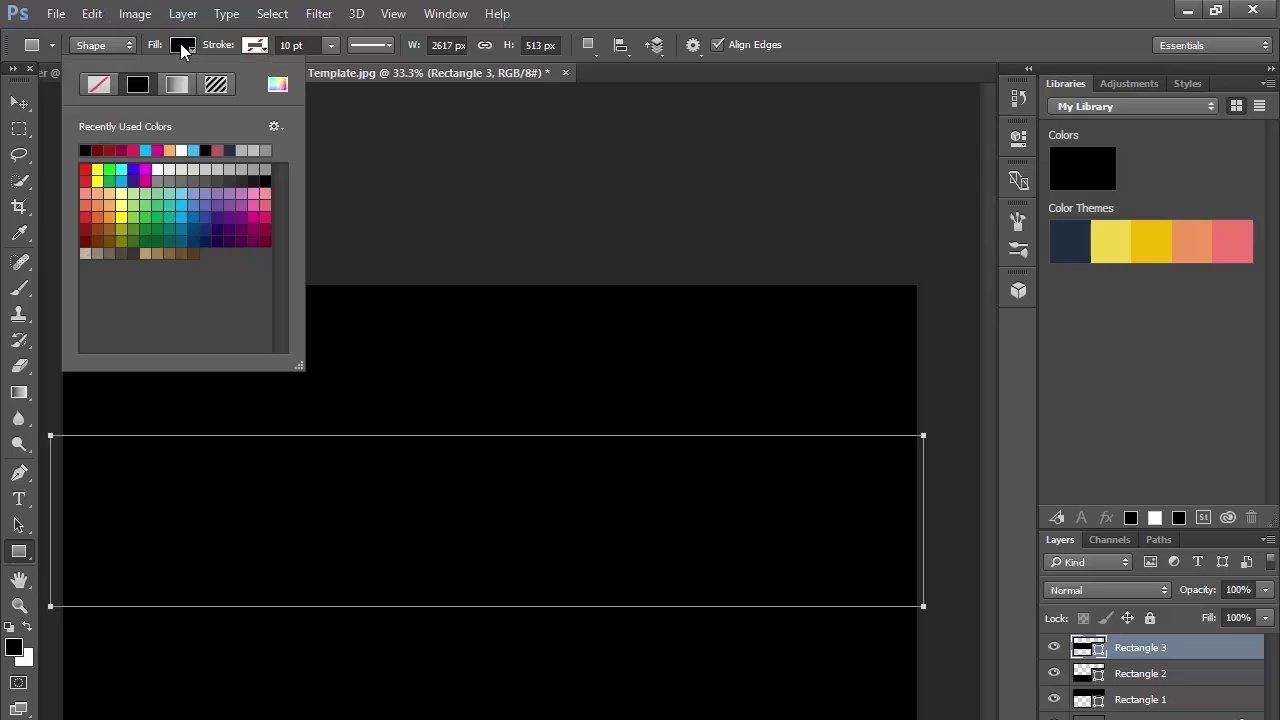
{"action": "left_click", "coordinate": [97, 150]}
{"action": "left_click", "coordinate": [372, 142]}
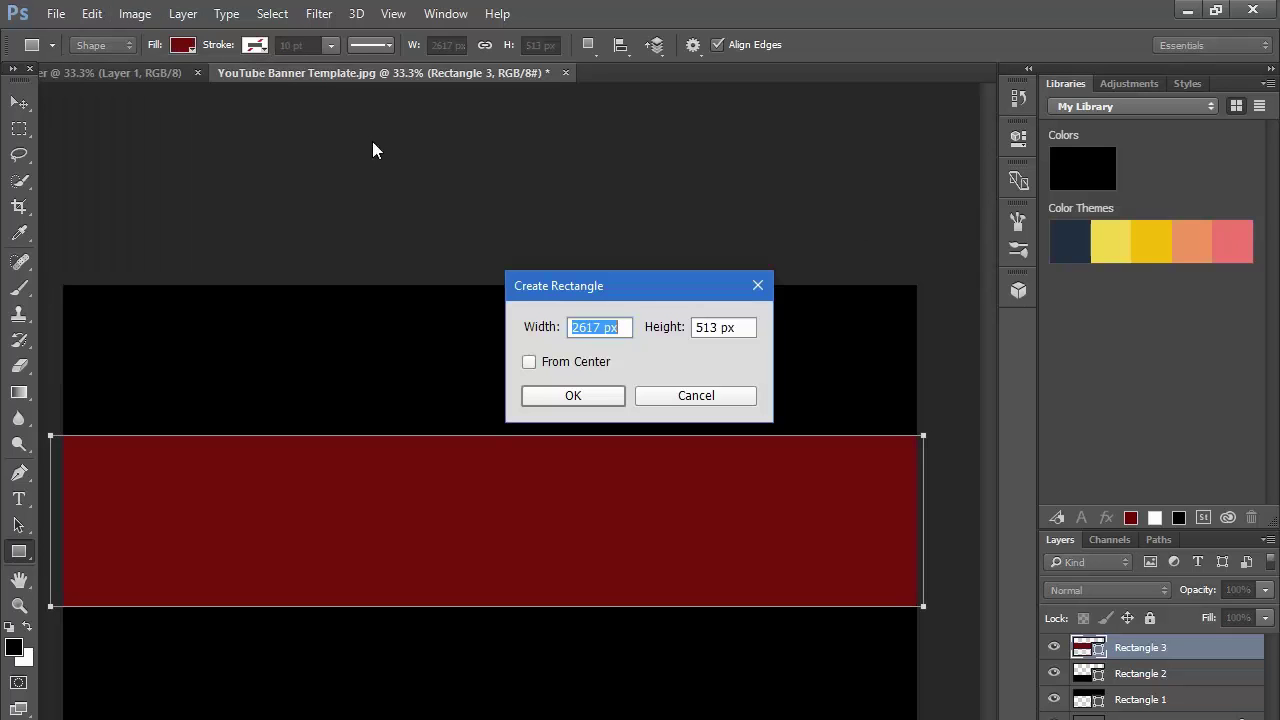
{"action": "left_click", "coordinate": [757, 286]}
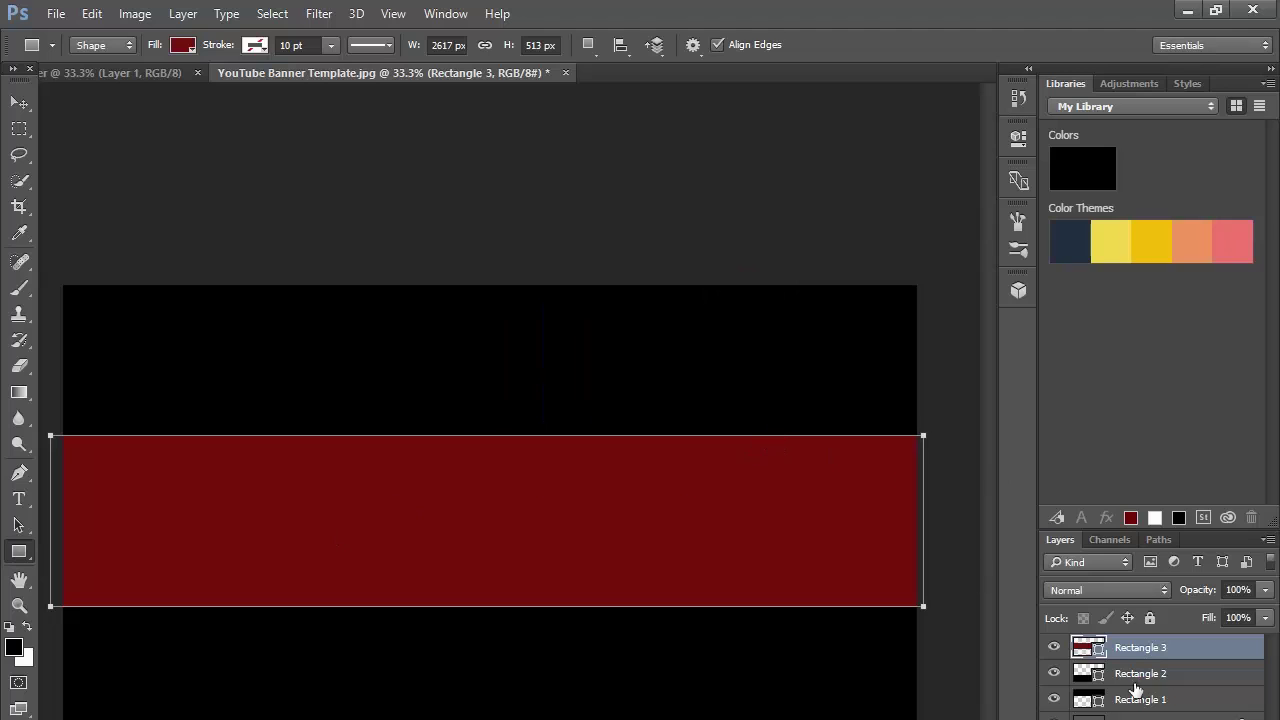
- Select the Rectangle 1 layer in the Layers panel
{"action": "left_click", "coordinate": [1176, 716]}
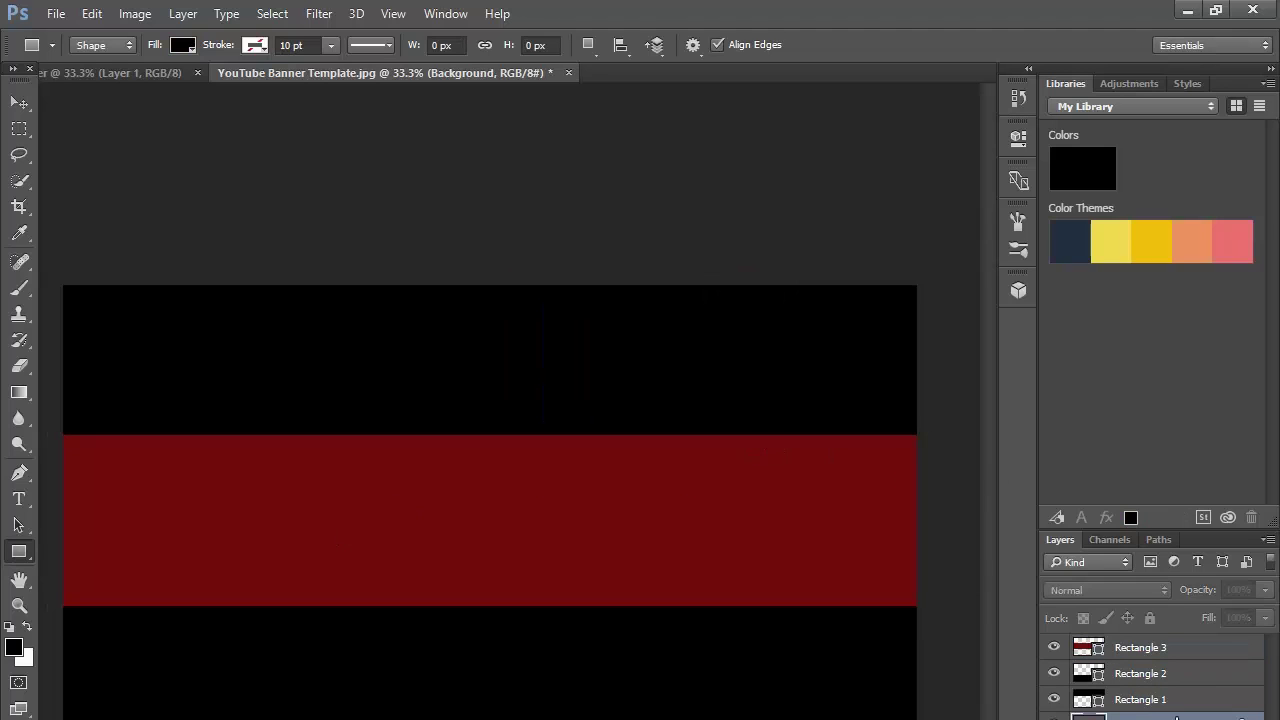
{"action": "left_click", "coordinate": [1172, 700]}
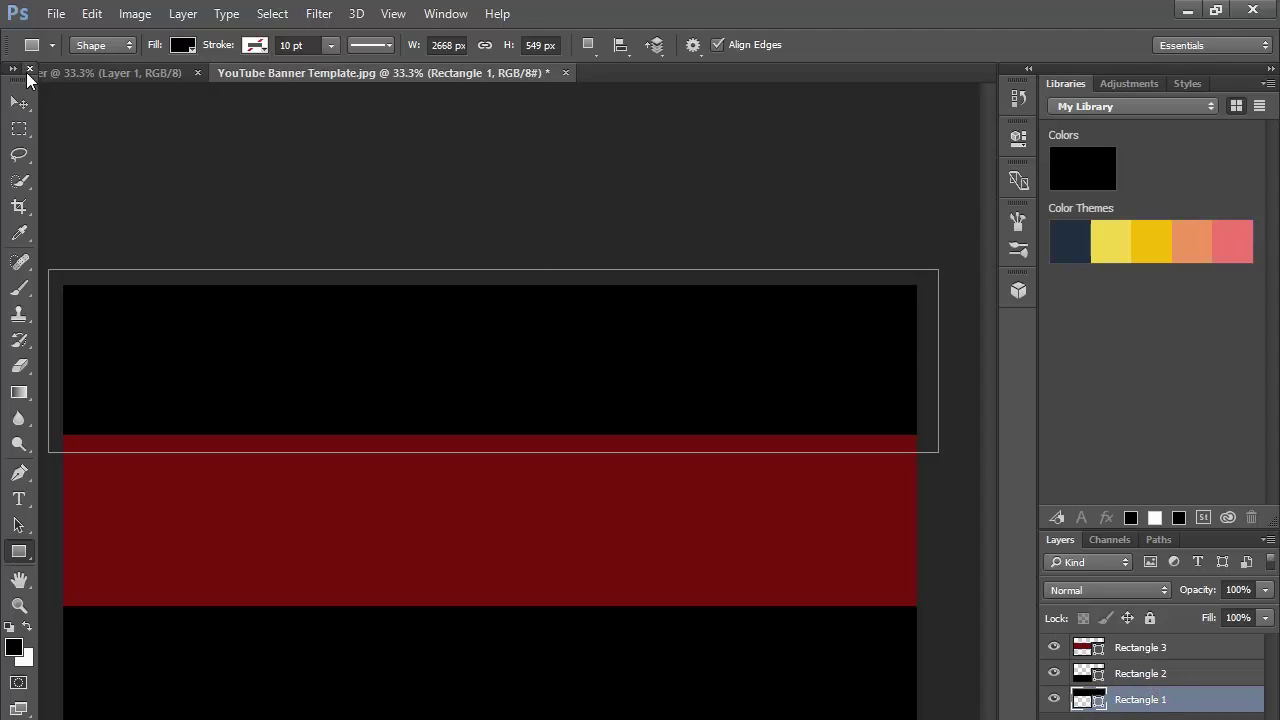
{"action": "left_click", "coordinate": [19, 499]}
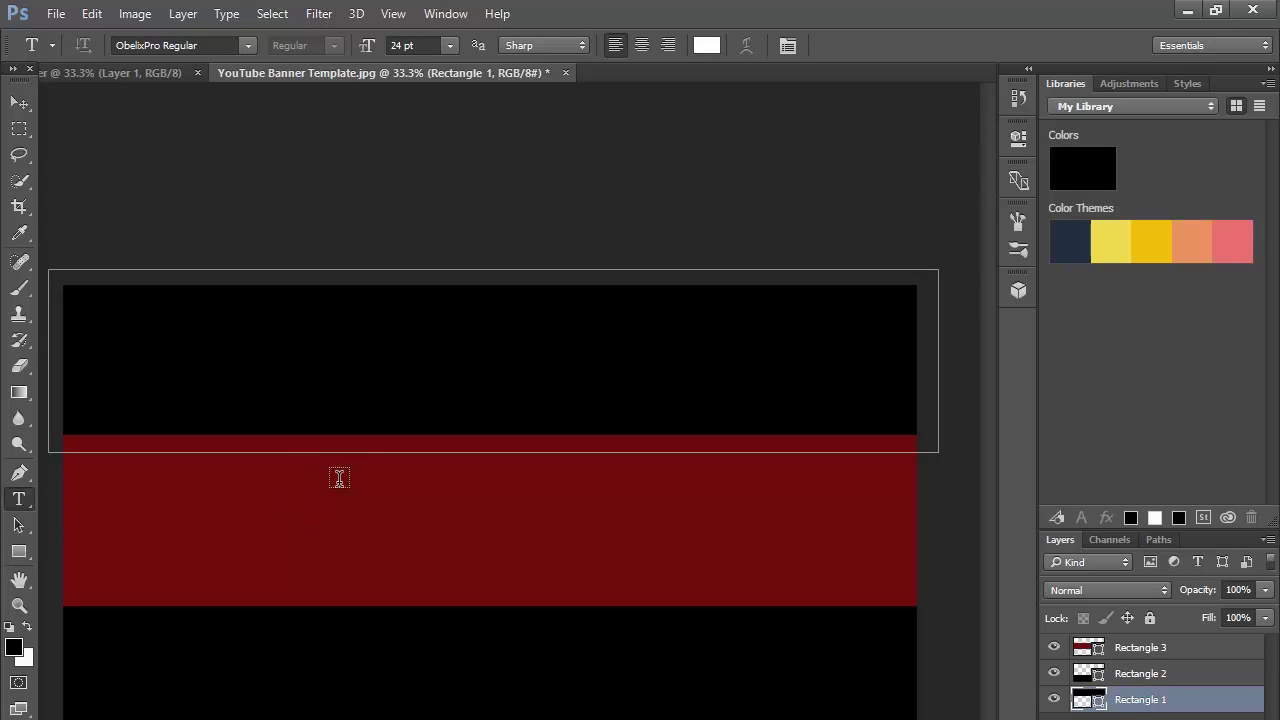
- Drag a 36 pt text box on the red band and stack its layer above Rectangle 3
{"action": "left_click_drag", "start_coordinate": [270, 465], "coordinate": [673, 562]}
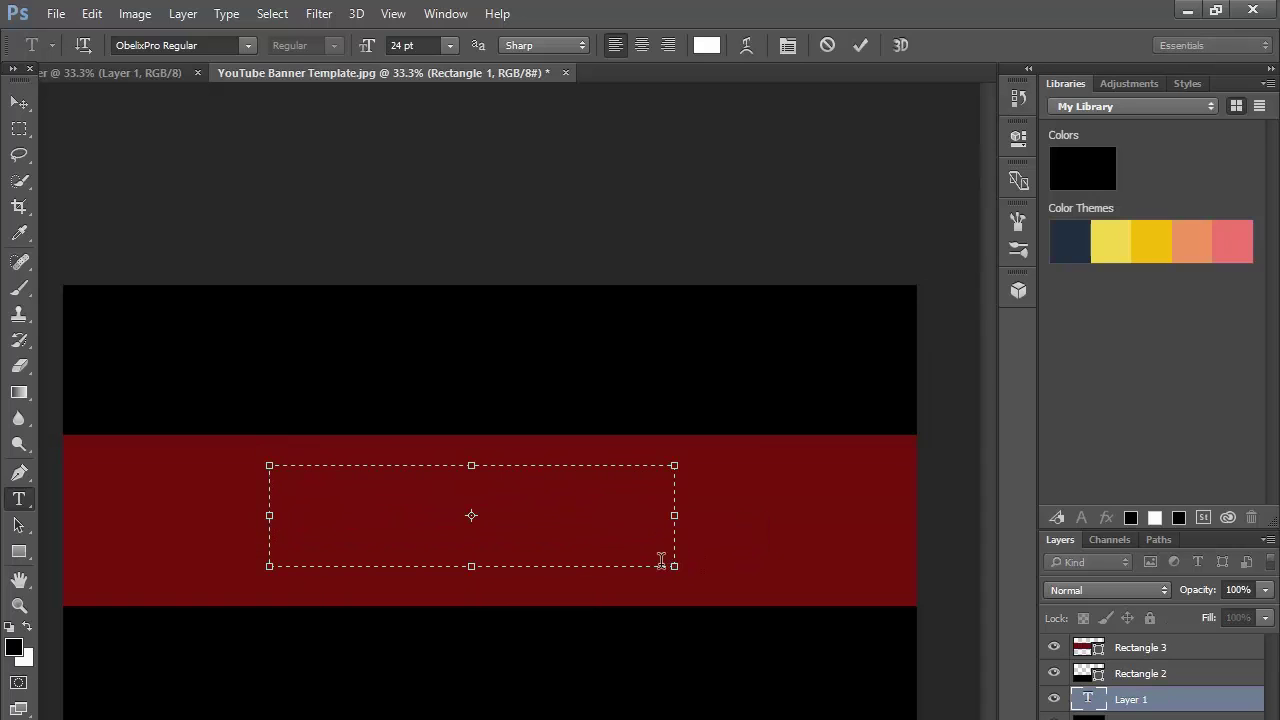
{"action": "left_click", "coordinate": [450, 46]}
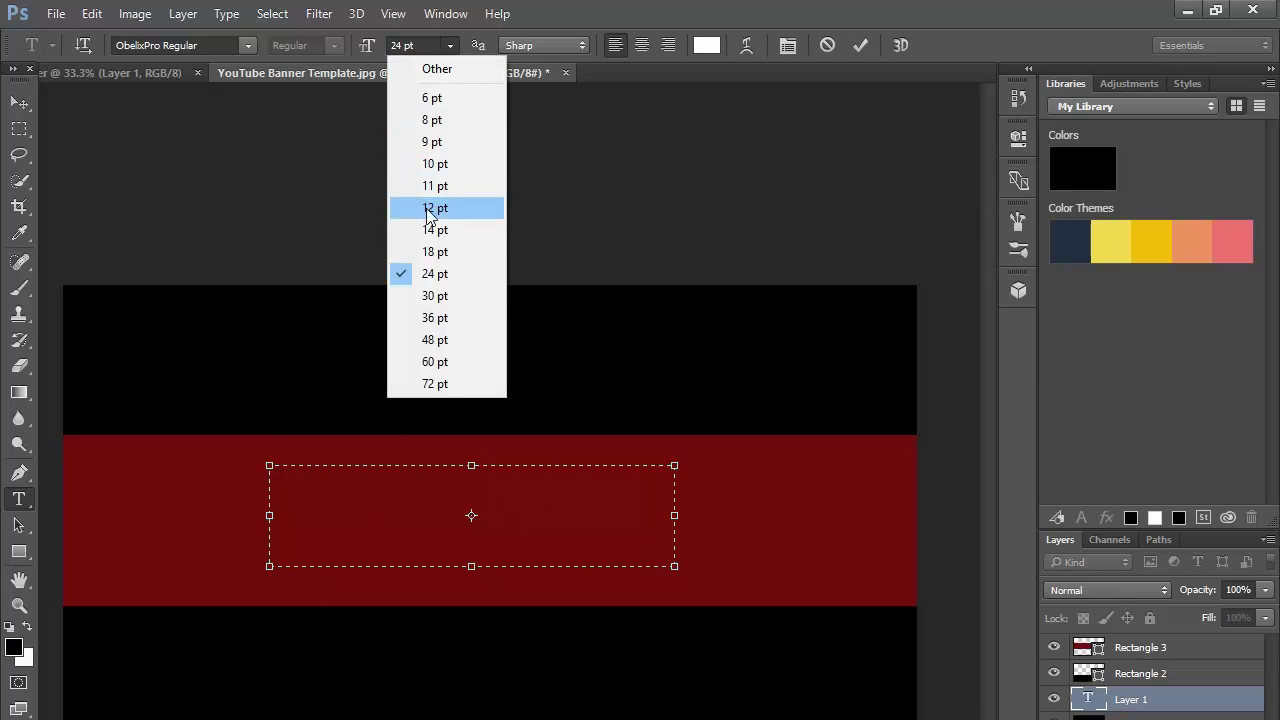
{"action": "left_click", "coordinate": [445, 316]}
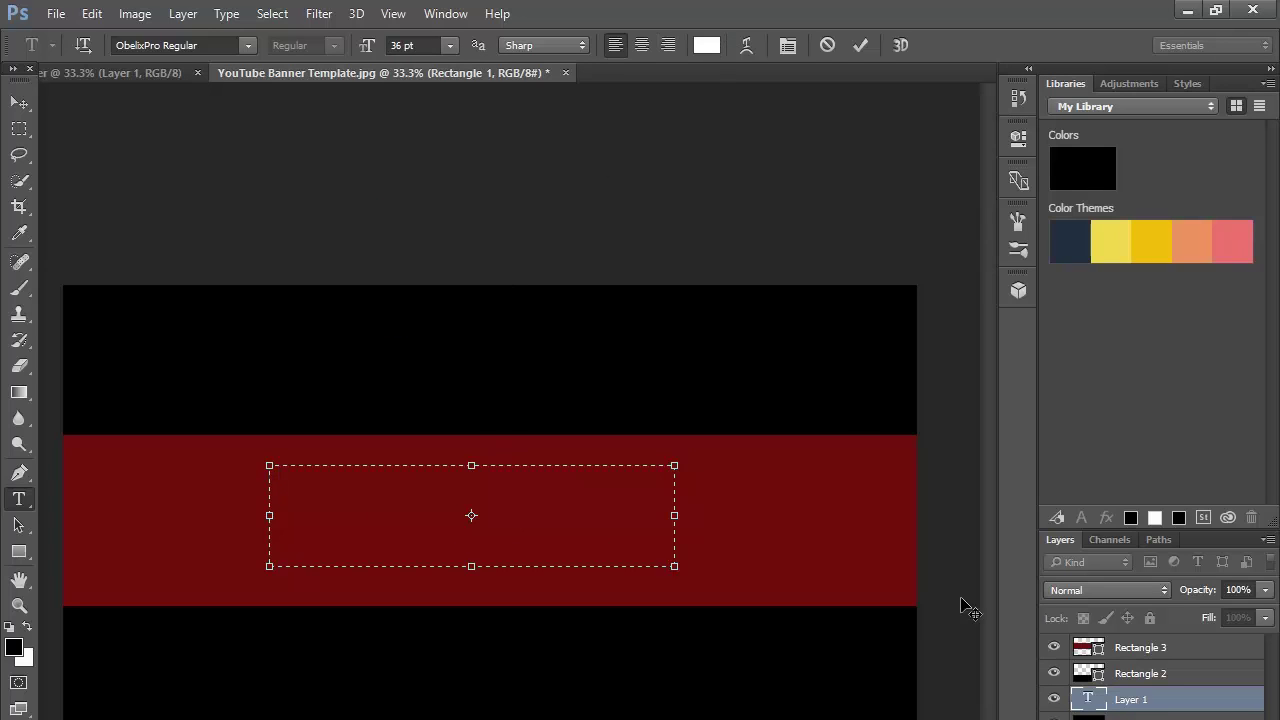
{"action": "left_click_drag", "start_coordinate": [1134, 702], "coordinate": [1134, 646]}
{"action": "left_click", "coordinate": [332, 519]}
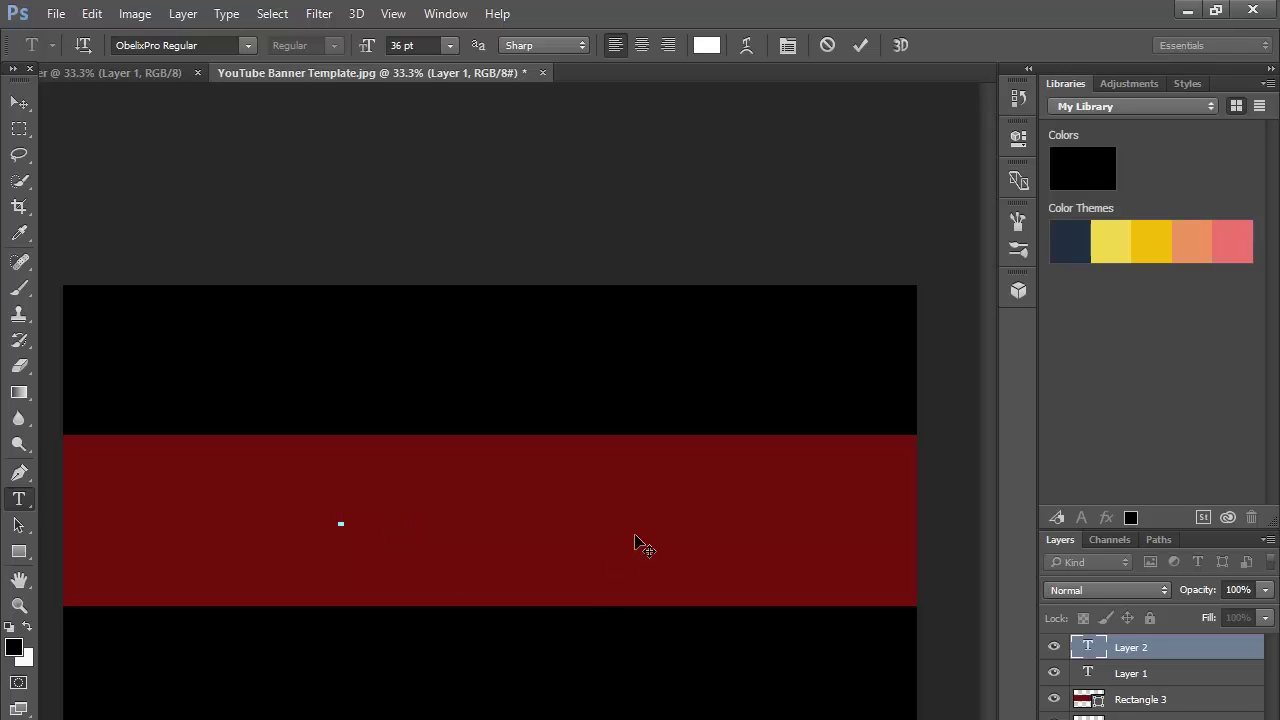
{"action": "left_click", "coordinate": [1135, 672]}
{"action": "double_click", "coordinate": [1088, 647]}
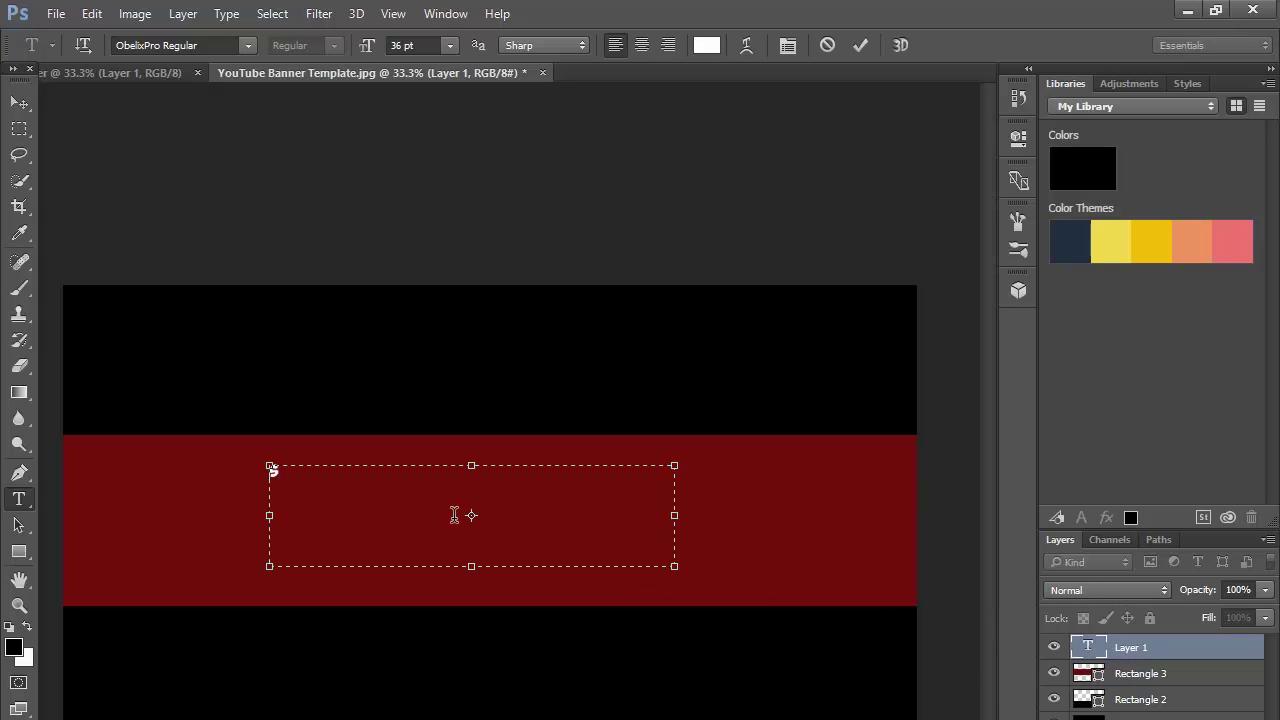
- Set the text to ObelixPro Regular, trying 72 pt and then 90 pt
{"action": "left_click", "coordinate": [450, 45]}
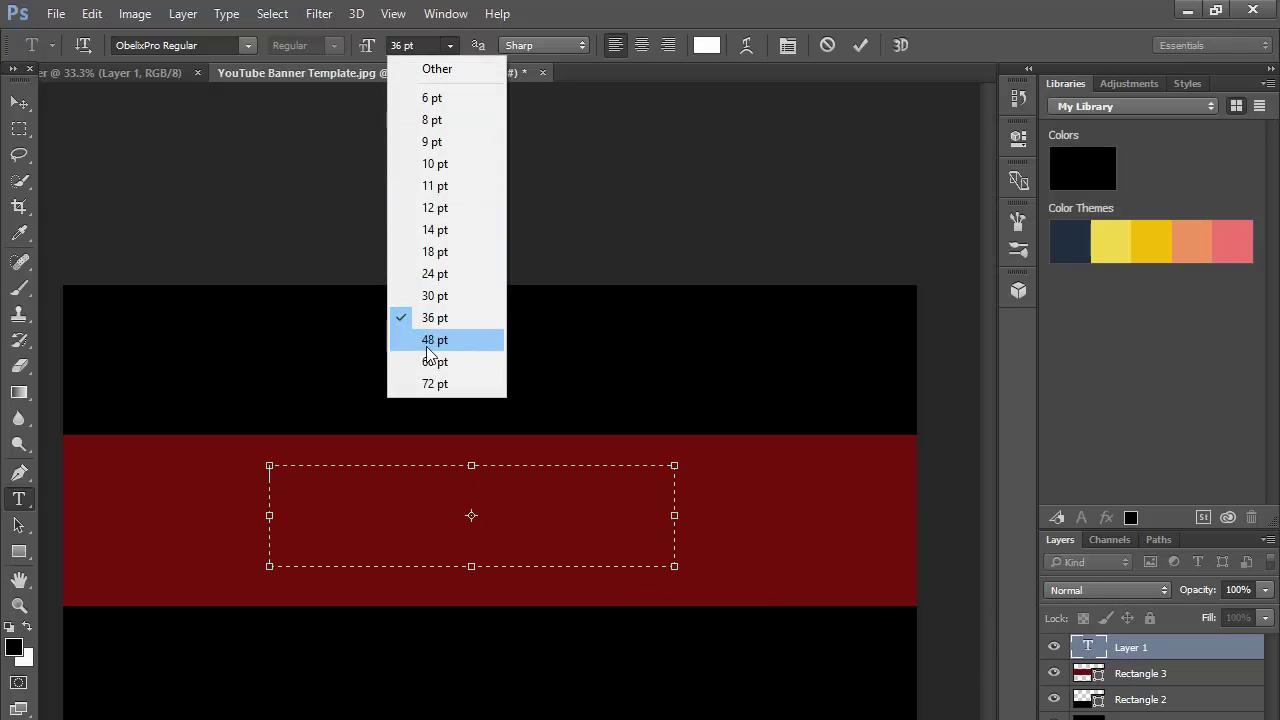
{"action": "left_click", "coordinate": [435, 383]}
{"action": "type", "text": "S"}
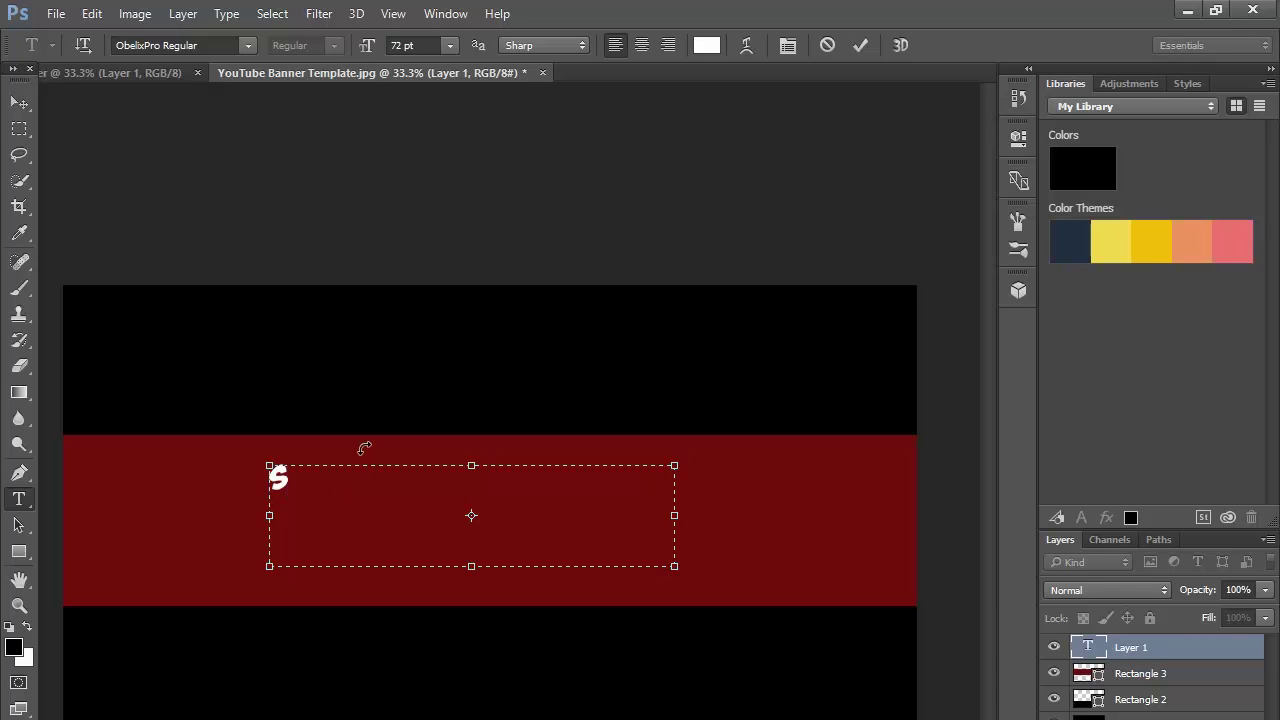
{"action": "key", "text": "BackSpace"}
{"action": "left_click", "coordinate": [248, 45]}
{"action": "left_click", "coordinate": [268, 52]}
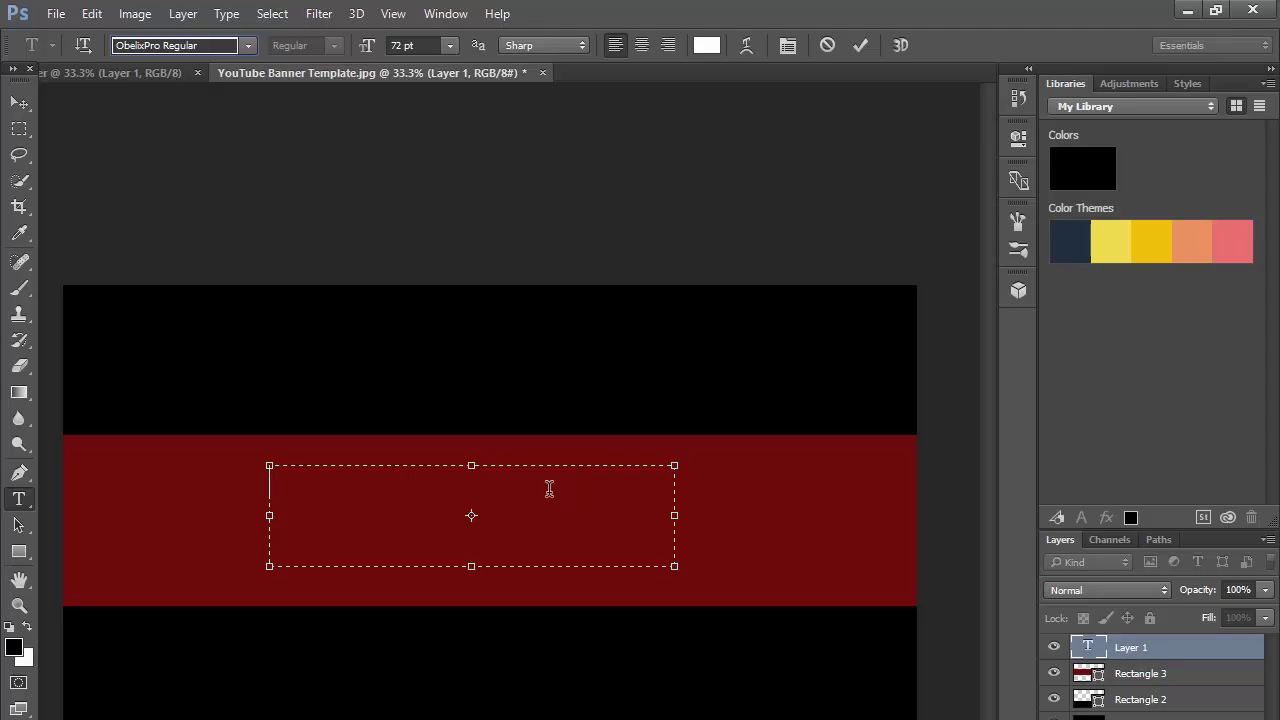
{"action": "left_click", "coordinate": [248, 45]}
{"action": "left_click", "coordinate": [248, 45]}
{"action": "left_click", "coordinate": [450, 45]}
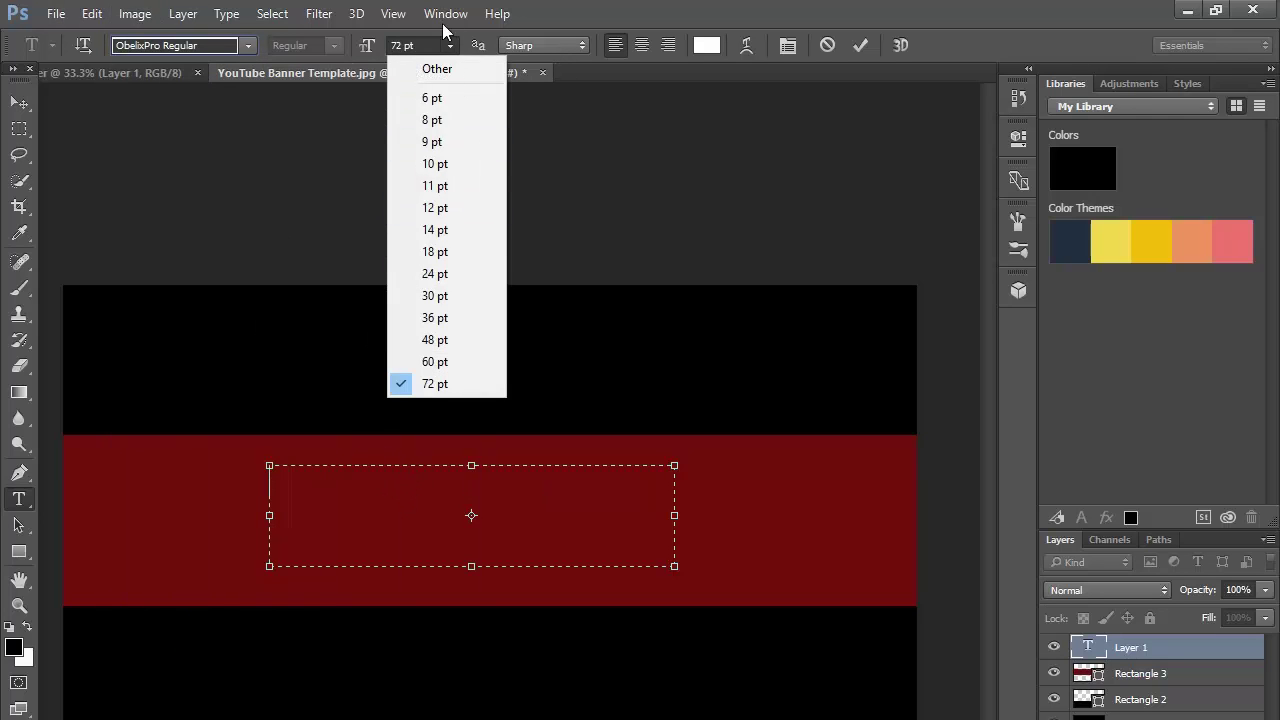
{"action": "left_click", "coordinate": [400, 45]}
{"action": "left_click", "coordinate": [400, 45]}
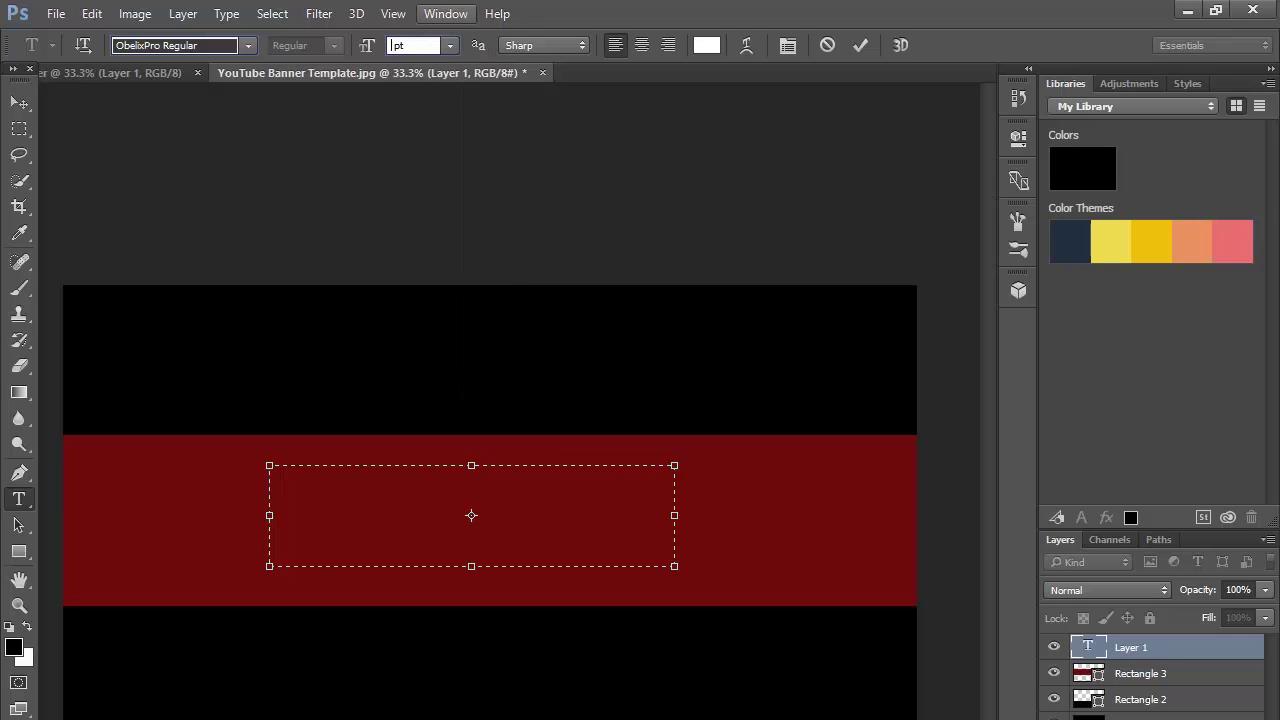
{"action": "key", "text": "Return"}
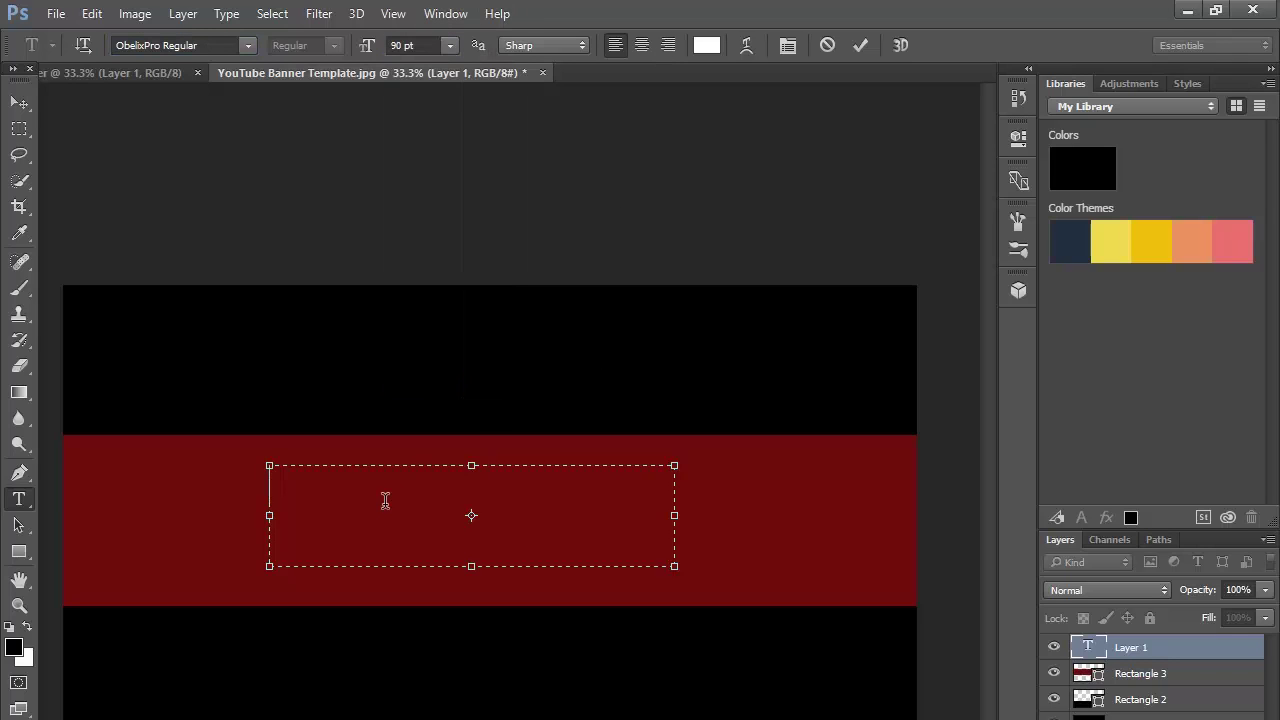
{"action": "type", "text": "S"}
{"action": "key", "text": "BackSpace"}
- Set the size to 120 pt and type 'ANDY INO'
{"action": "left_click", "coordinate": [450, 45]}
{"action": "left_click", "coordinate": [400, 45]}
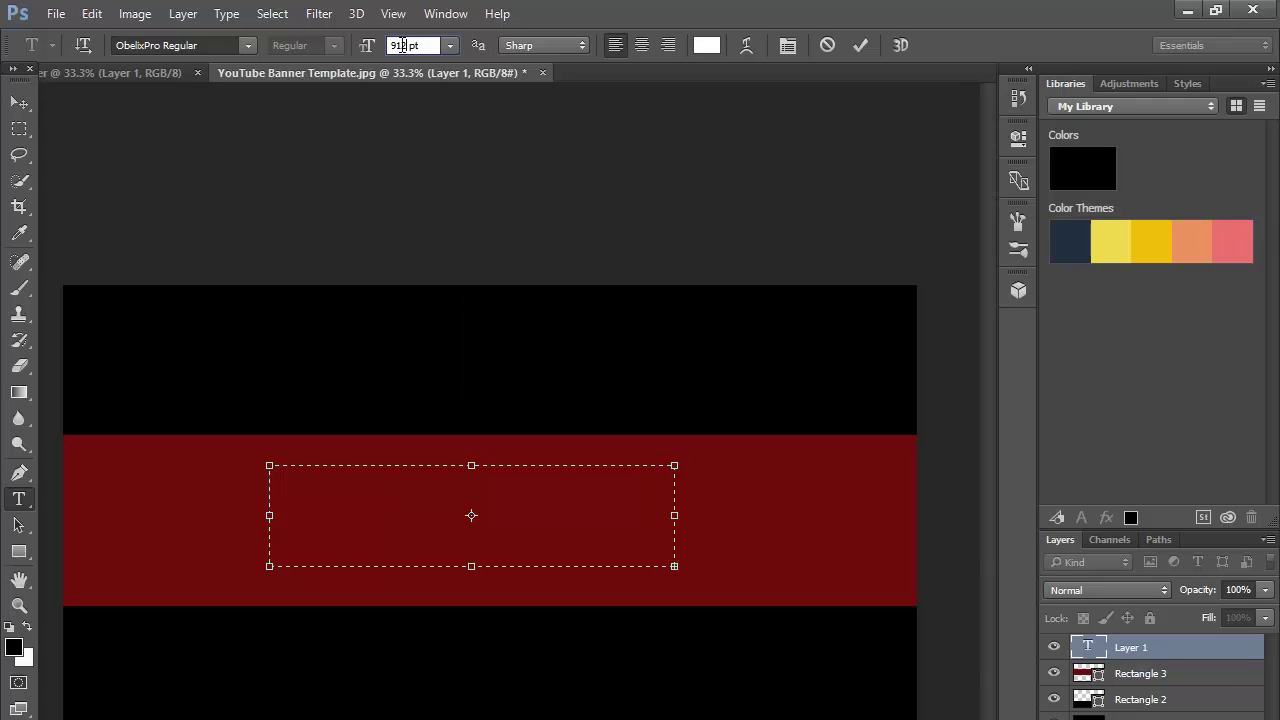
{"action": "key", "text": "Return"}
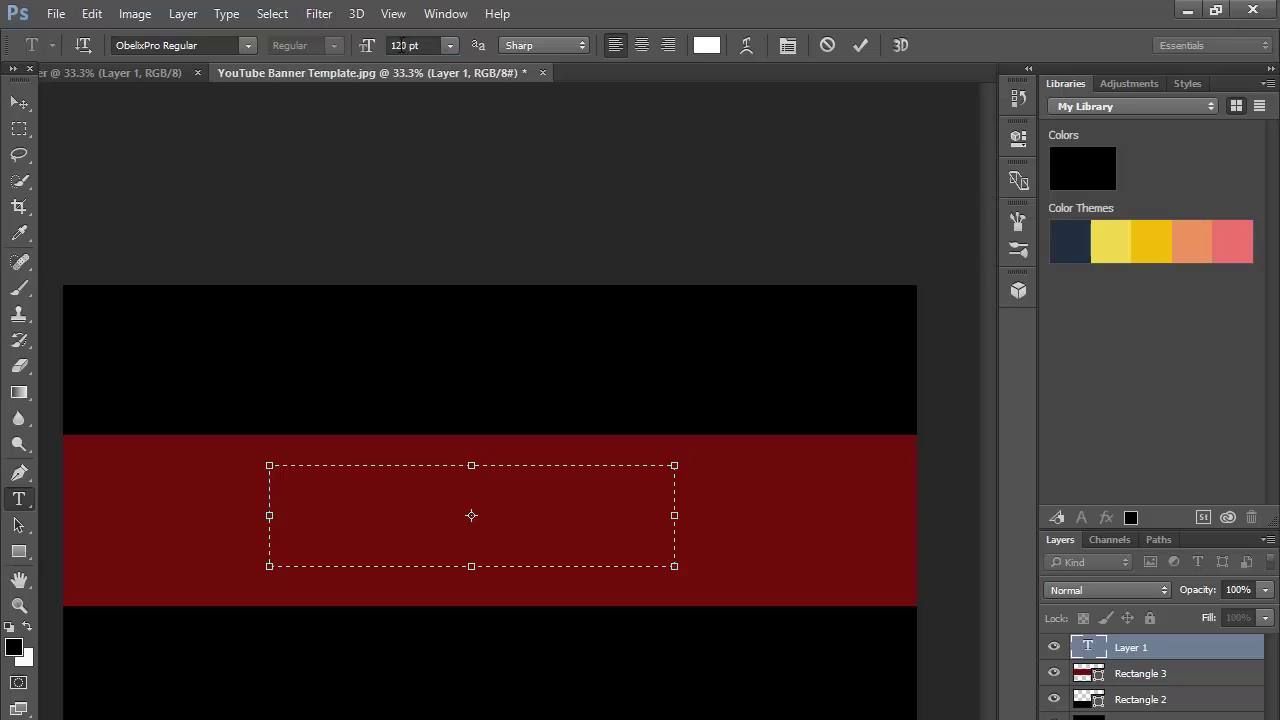
{"action": "type", "text": "S"}
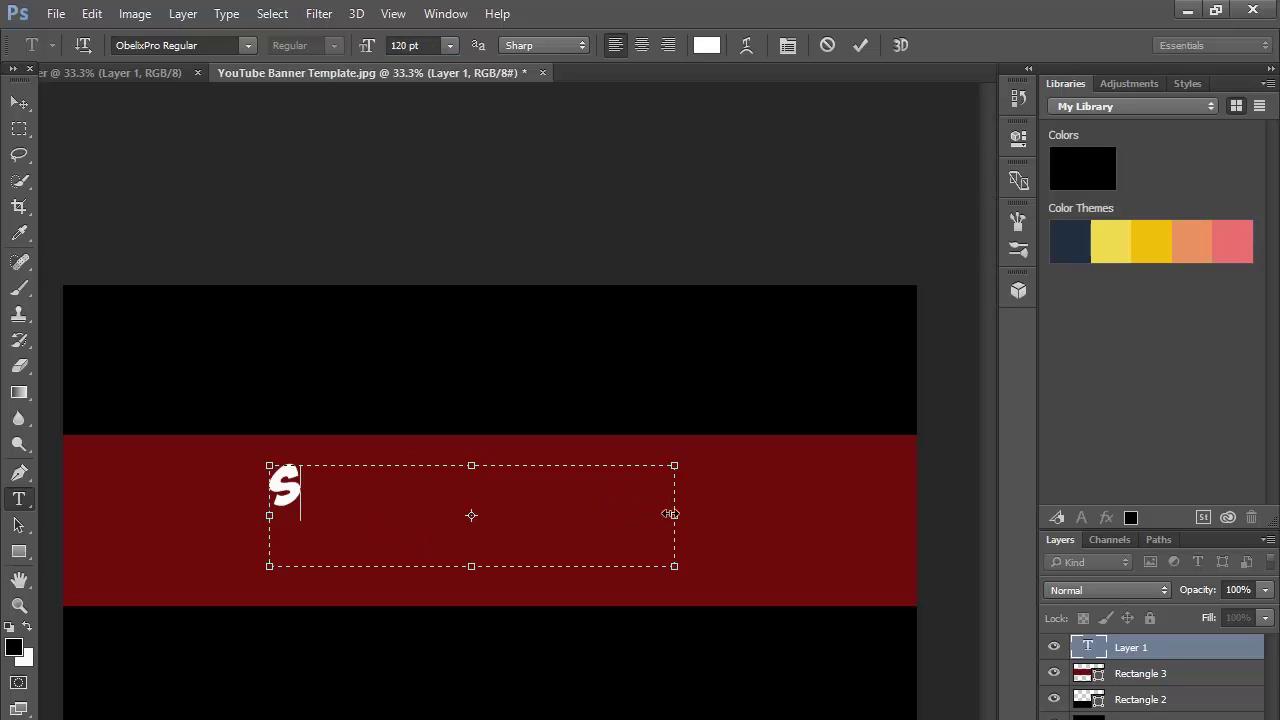
{"action": "key", "text": "ctrl+a"}
{"action": "type", "text": "AND"}
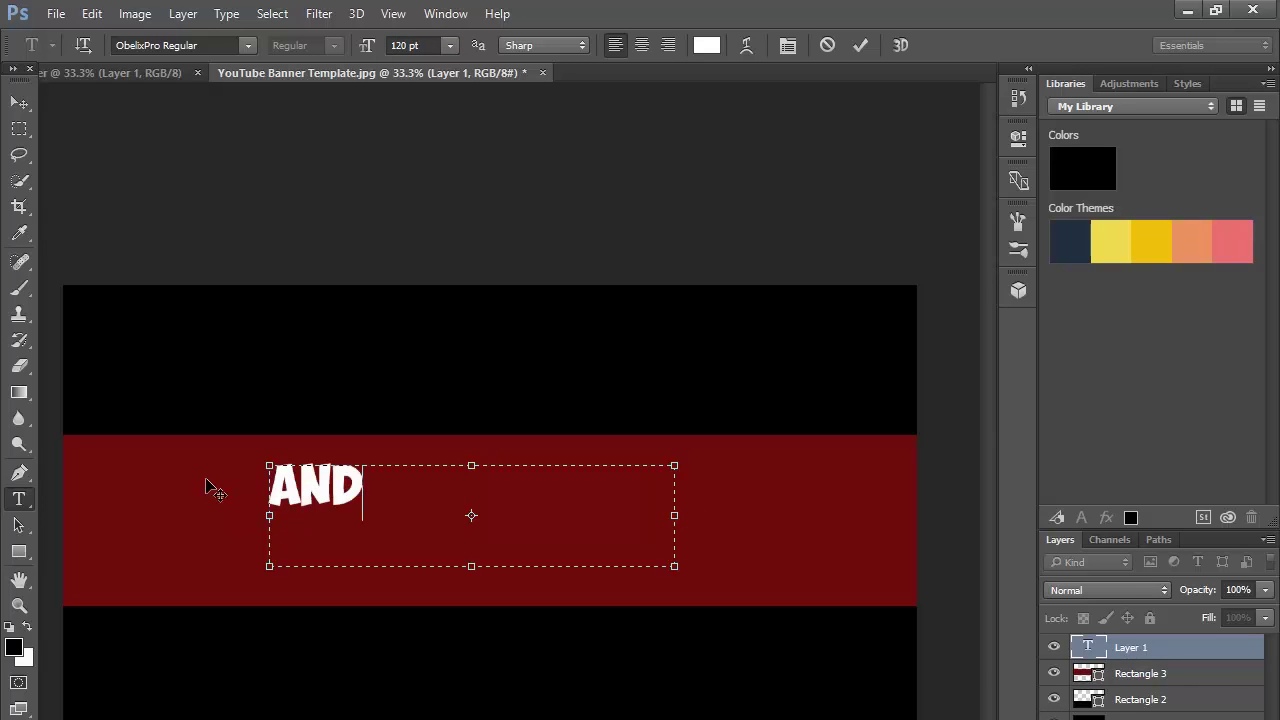
{"action": "type", "text": "Y INO"}
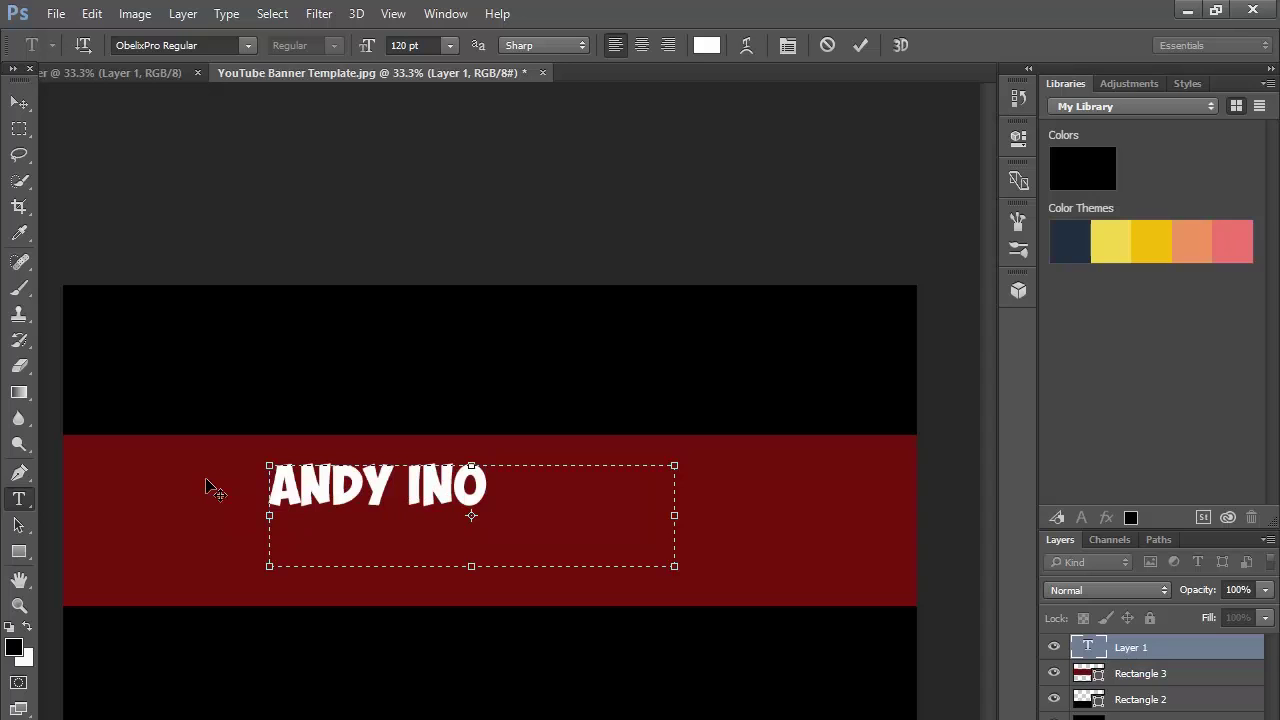
- Move ANDY INO onto the band and enlarge it to 170 pt
{"action": "left_click", "coordinate": [19, 103]}
{"action": "left_click_drag", "start_coordinate": [450, 494], "coordinate": [569, 534]}
{"action": "double_click", "coordinate": [1088, 647]}
{"action": "key", "text": "ctrl+a"}
{"action": "left_click", "coordinate": [410, 45]}
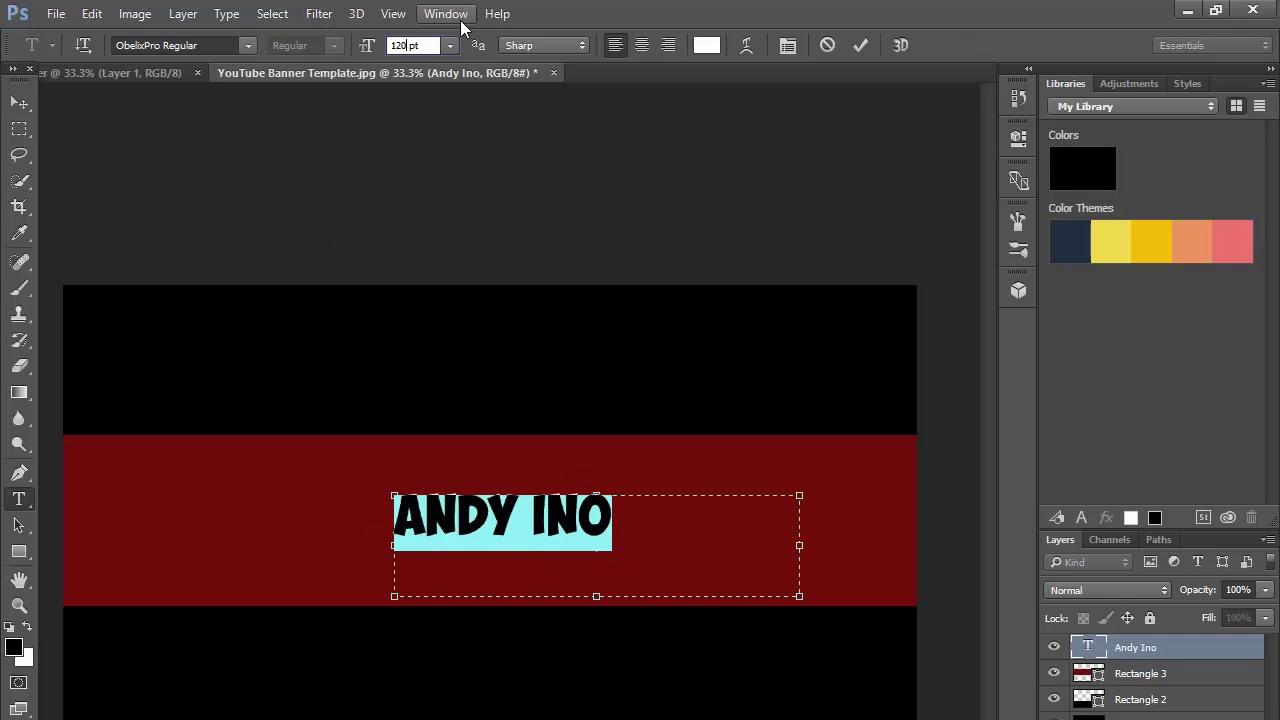
{"action": "type", "text": "1"}
{"action": "key", "text": "BackSpace"}
{"action": "type", "text": "70"}
{"action": "key", "text": "BackSpace"}
{"action": "key", "text": "BackSpace"}
{"action": "type", "text": "170"}
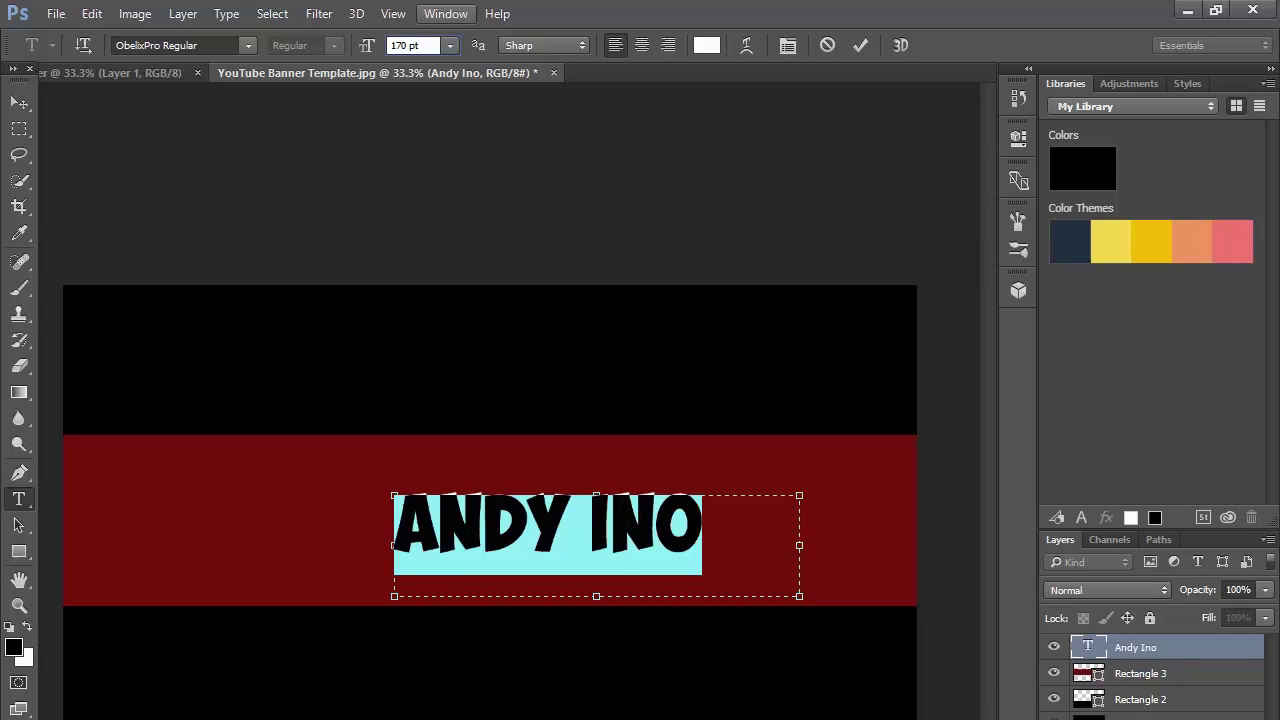
- Nudge the dark red band back so it spans the canvas
{"action": "left_click", "coordinate": [19, 103]}
{"action": "mouse_move", "coordinate": [651, 565]}
{"action": "left_mouse_down"}
{"action": "mouse_move", "coordinate": [548, 543]}
{"action": "mouse_move", "coordinate": [651, 561]}
{"action": "left_mouse_up"}
{"action": "mouse_move", "coordinate": [568, 530]}
{"action": "left_mouse_down"}
{"action": "mouse_move", "coordinate": [490, 530]}
{"action": "mouse_move", "coordinate": [561, 527]}
{"action": "left_mouse_up"}
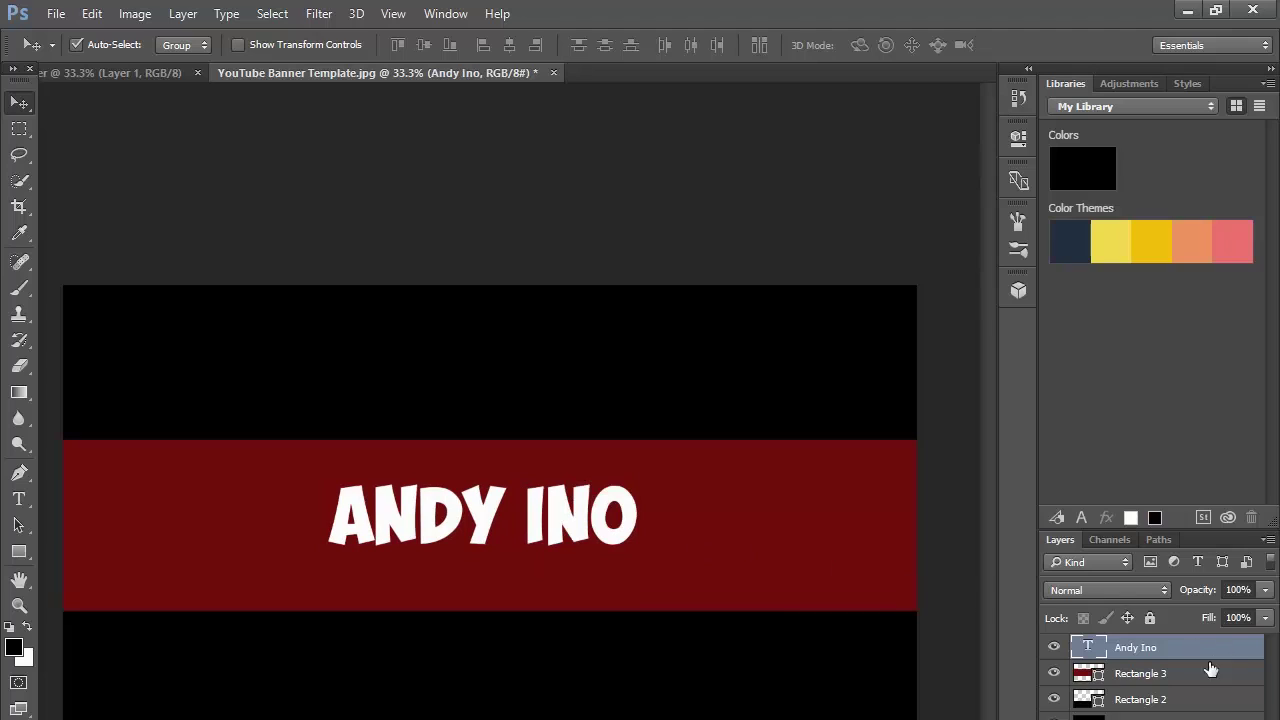
{"action": "double_click", "coordinate": [1128, 648]}
{"action": "left_click", "coordinate": [1205, 650]}
{"action": "double_click", "coordinate": [1214, 648]}
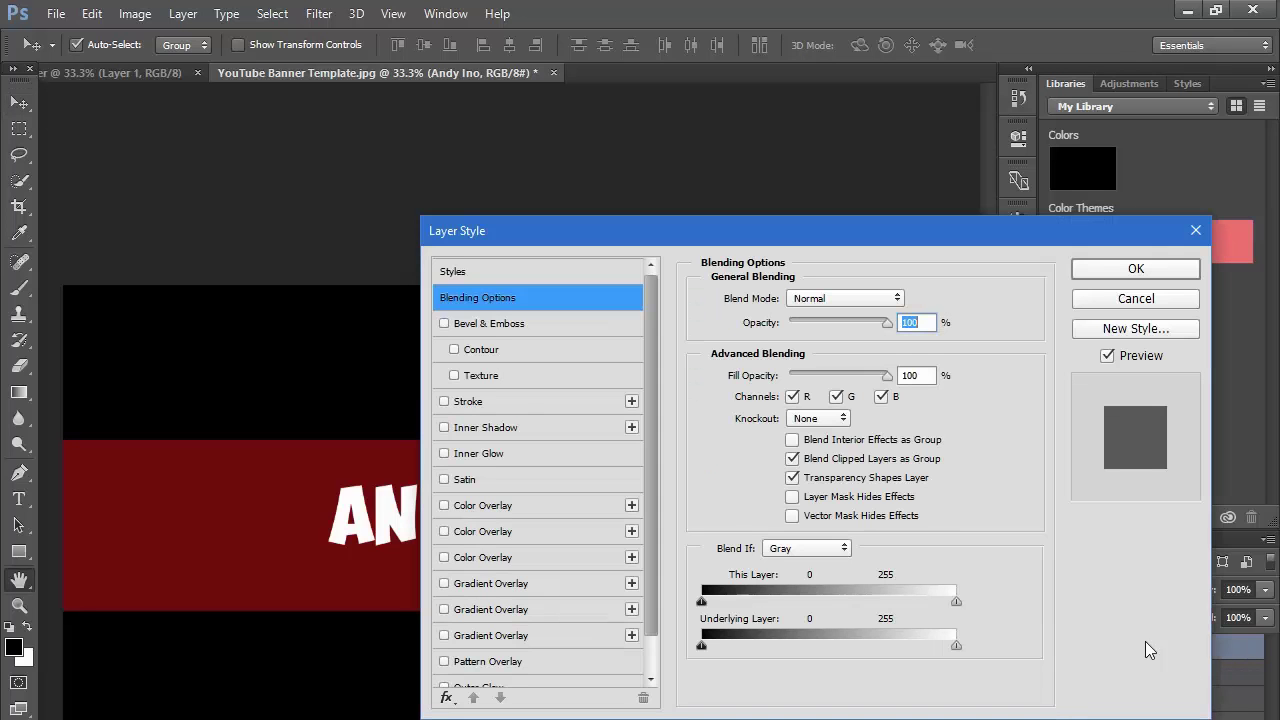
{"action": "left_click_drag", "start_coordinate": [730, 238], "coordinate": [980, 25]}
{"action": "scroll", "coordinate": [835, 287], "scroll_direction": "down", "scroll_amount": 1}
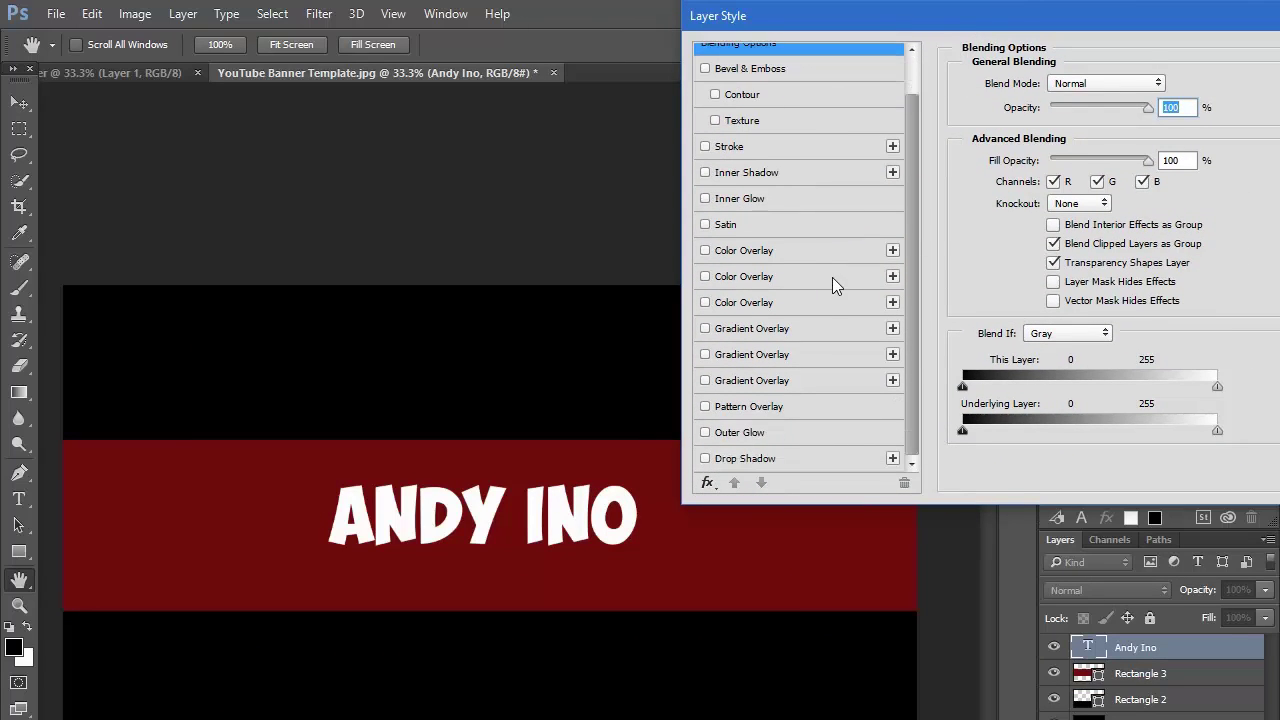
{"action": "left_click", "coordinate": [705, 459]}
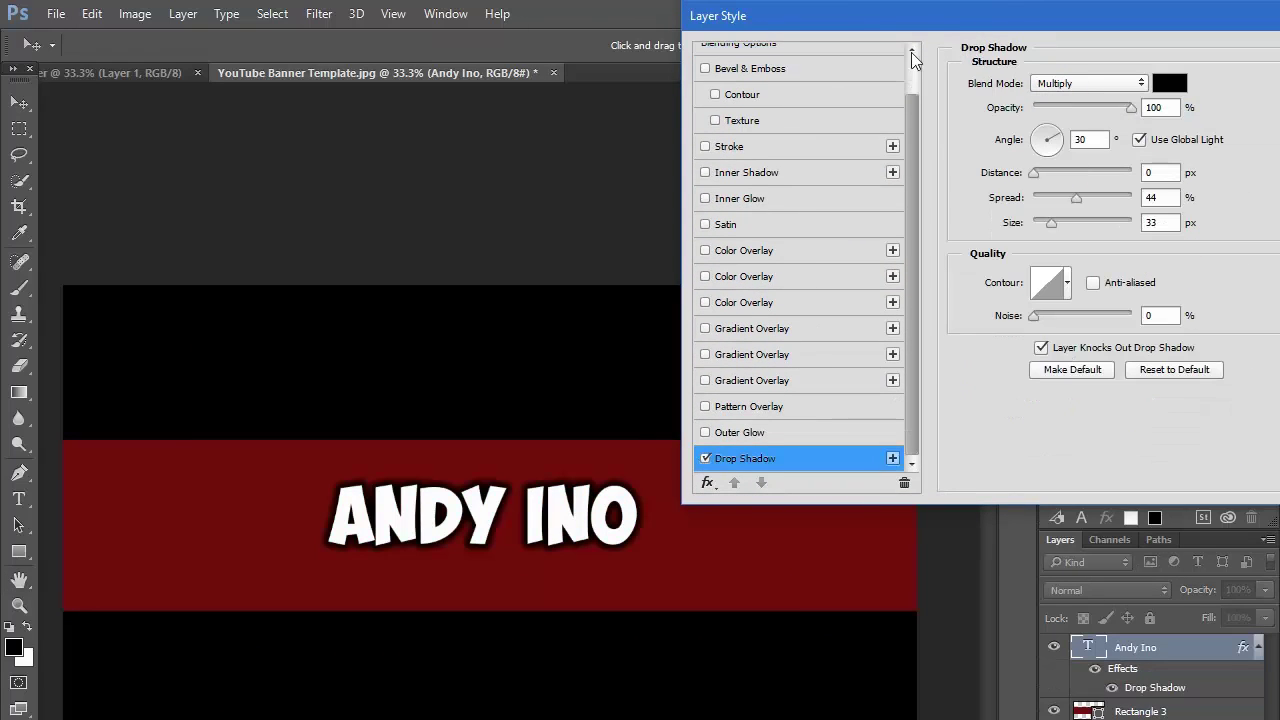
- Tune the Multiply shadow to spread 44% and size 33 px, then enable Gradient Overlay
{"action": "left_click_drag", "start_coordinate": [926, 20], "coordinate": [898, 22]}
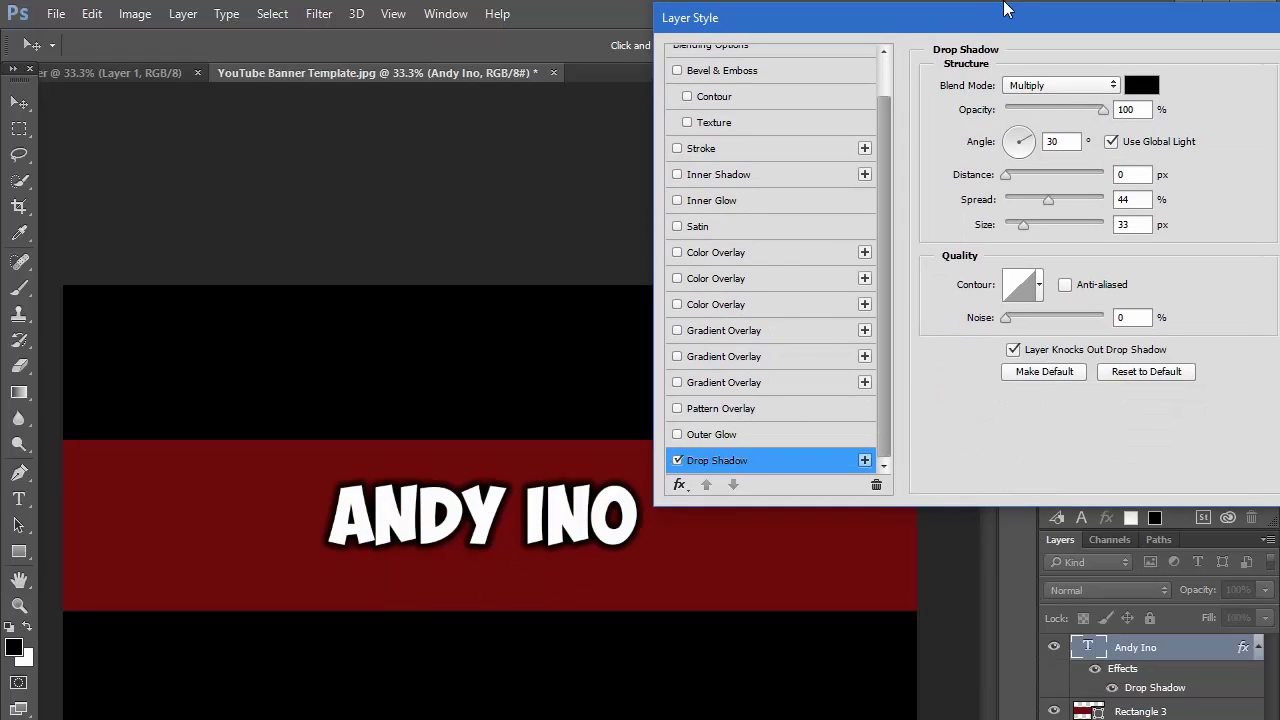
{"action": "mouse_move", "coordinate": [1007, 9]}
{"action": "left_mouse_down"}
{"action": "mouse_move", "coordinate": [966, 94]}
{"action": "mouse_move", "coordinate": [931, 94]}
{"action": "mouse_move", "coordinate": [1003, 7]}
{"action": "left_mouse_up"}
{"action": "left_click", "coordinate": [998, 173]}
{"action": "left_click_drag", "start_coordinate": [1099, 107], "coordinate": [1205, 133]}
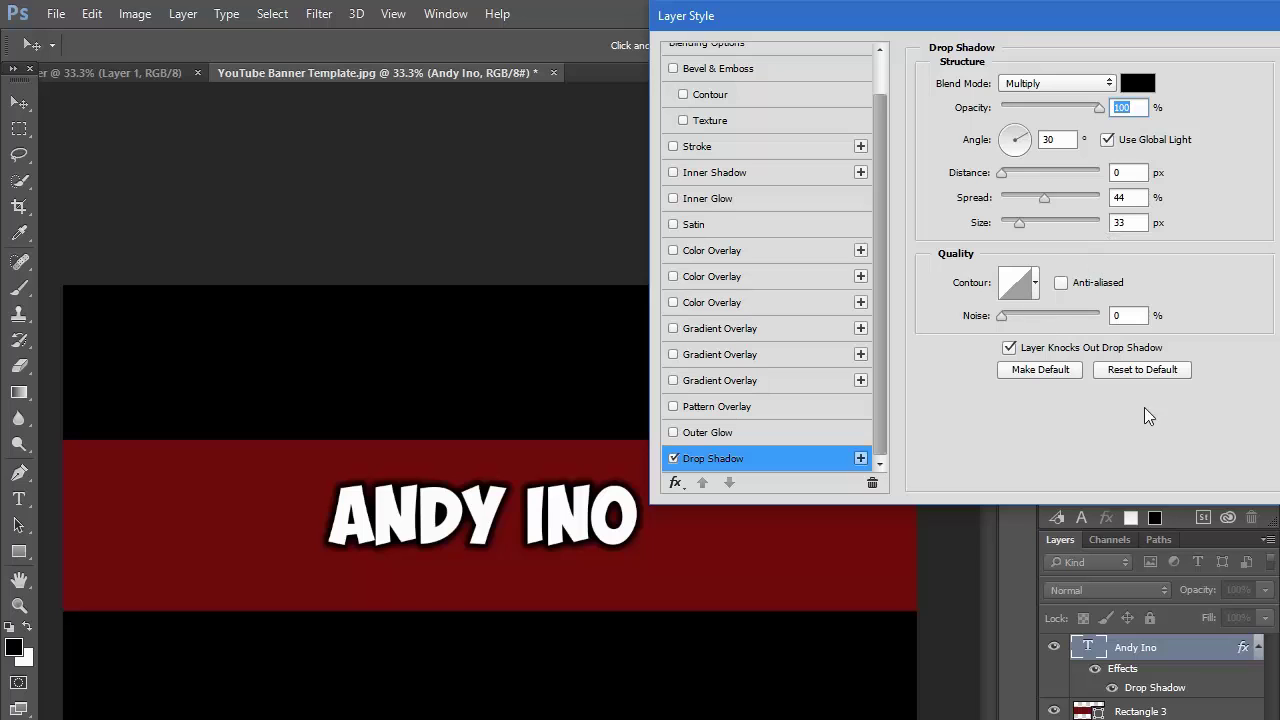
{"action": "left_click_drag", "start_coordinate": [1035, 26], "coordinate": [920, 40]}
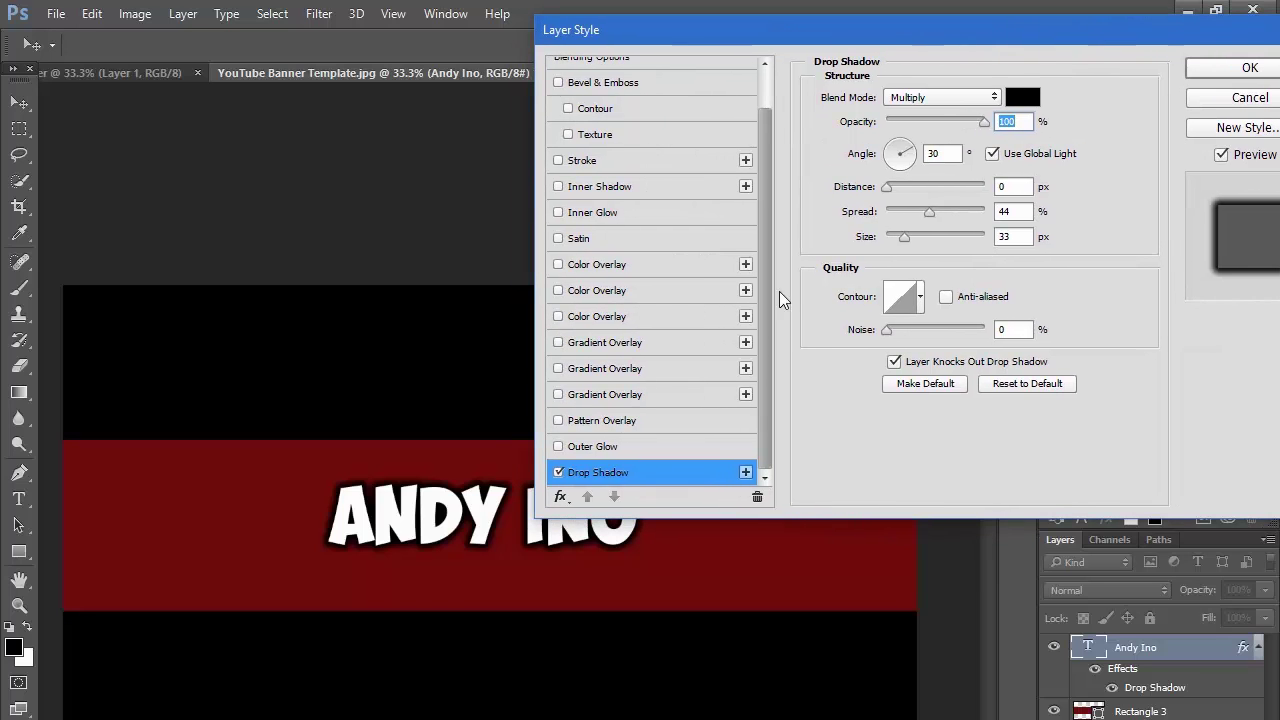
{"action": "left_click", "coordinate": [558, 342]}
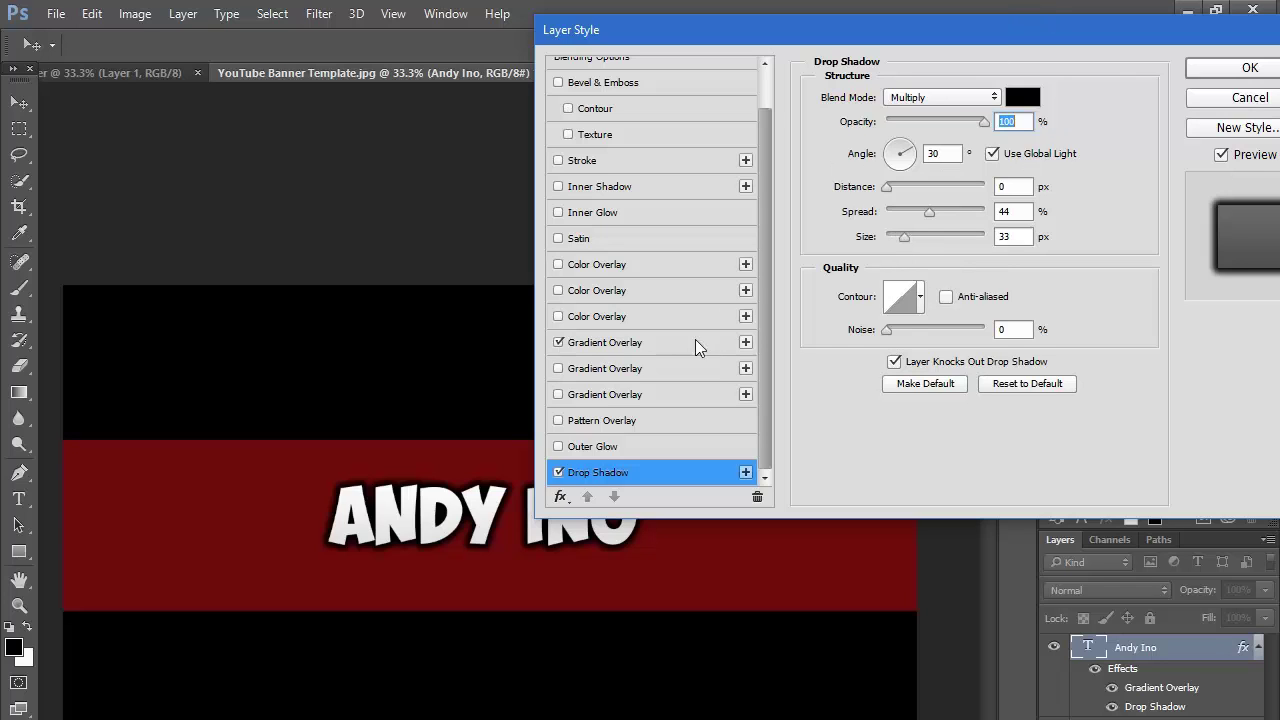
- Apply the orange-yellow preset gradient at 100% opacity
{"action": "left_click", "coordinate": [640, 350]}
{"action": "left_click", "coordinate": [913, 150]}
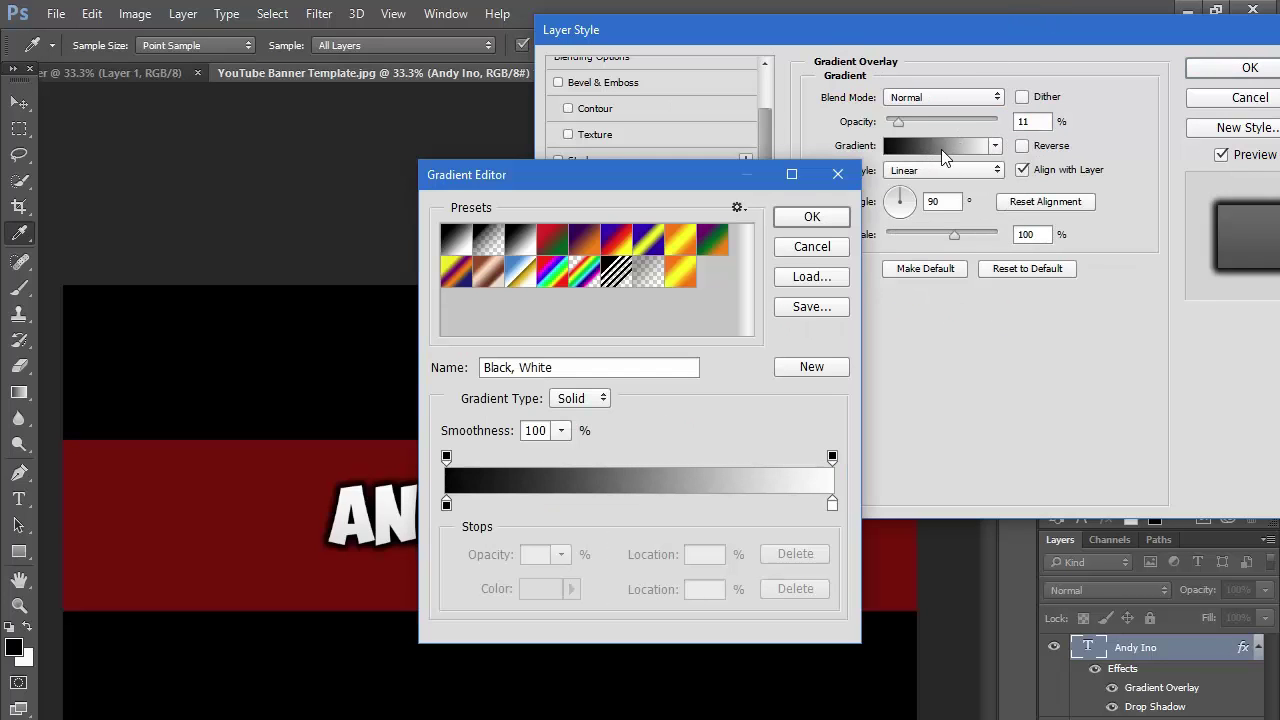
{"action": "left_click", "coordinate": [669, 276]}
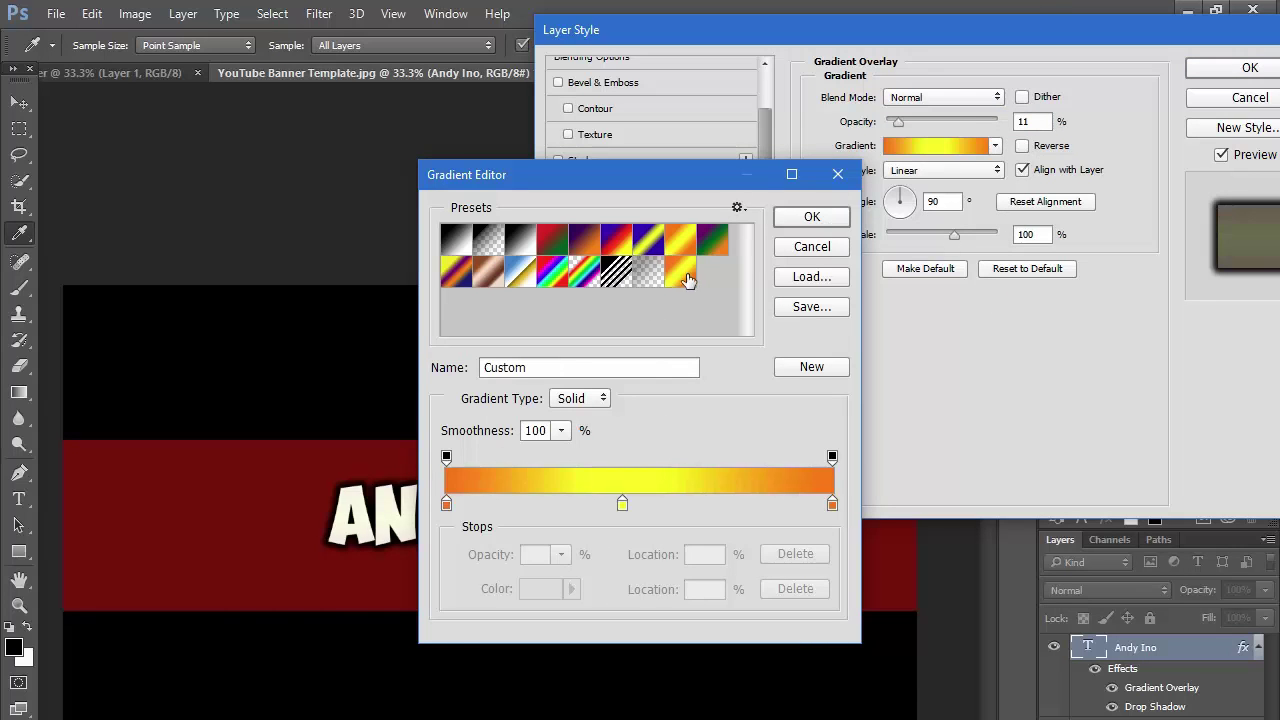
{"action": "left_click", "coordinate": [812, 217]}
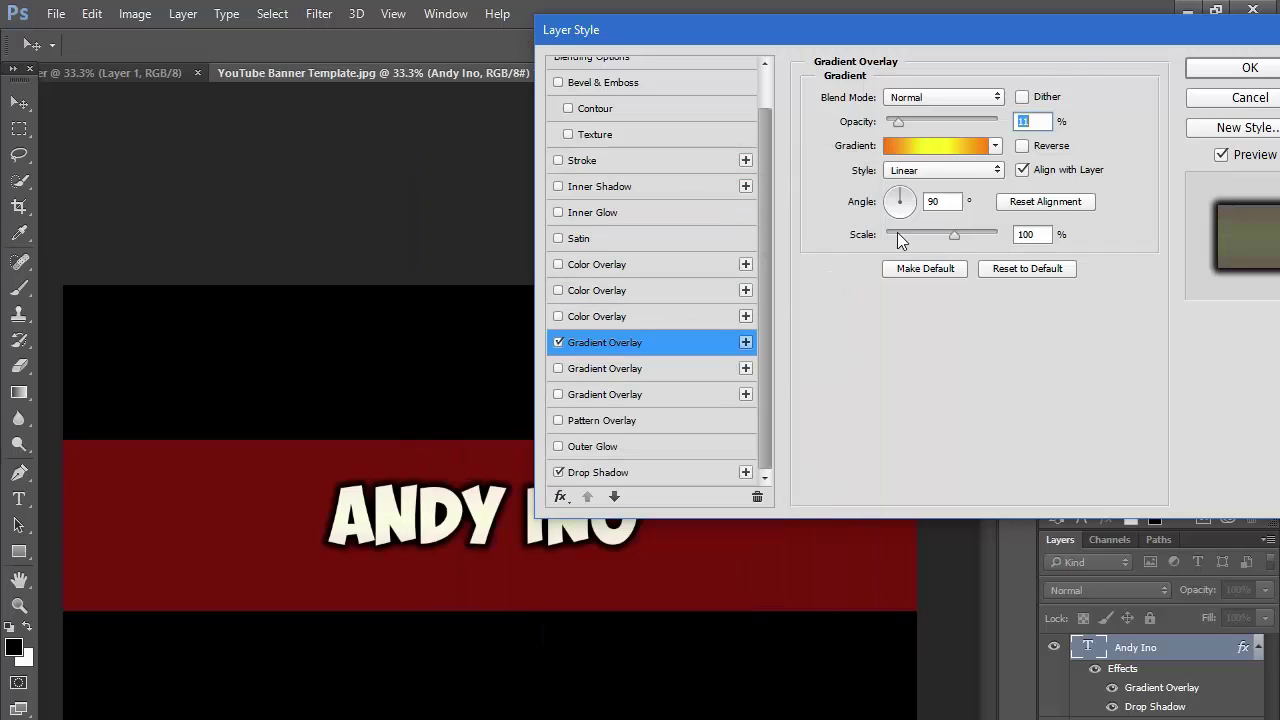
{"action": "left_click_drag", "start_coordinate": [900, 125], "coordinate": [1000, 125]}
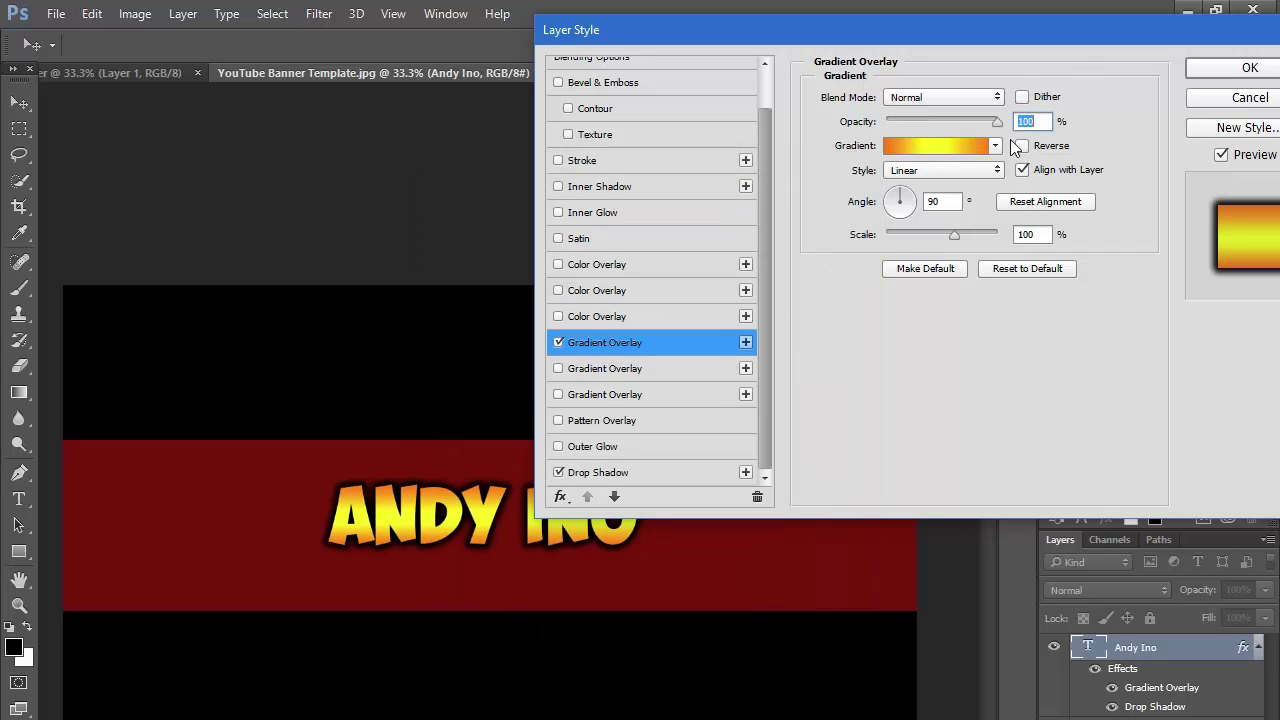
{"action": "key", "text": "ctrl+z"}
{"action": "key", "text": "ctrl+z"}
- Recolour the gradient's left stop red and middle stop yellow, and apply it
{"action": "left_click", "coordinate": [996, 146]}
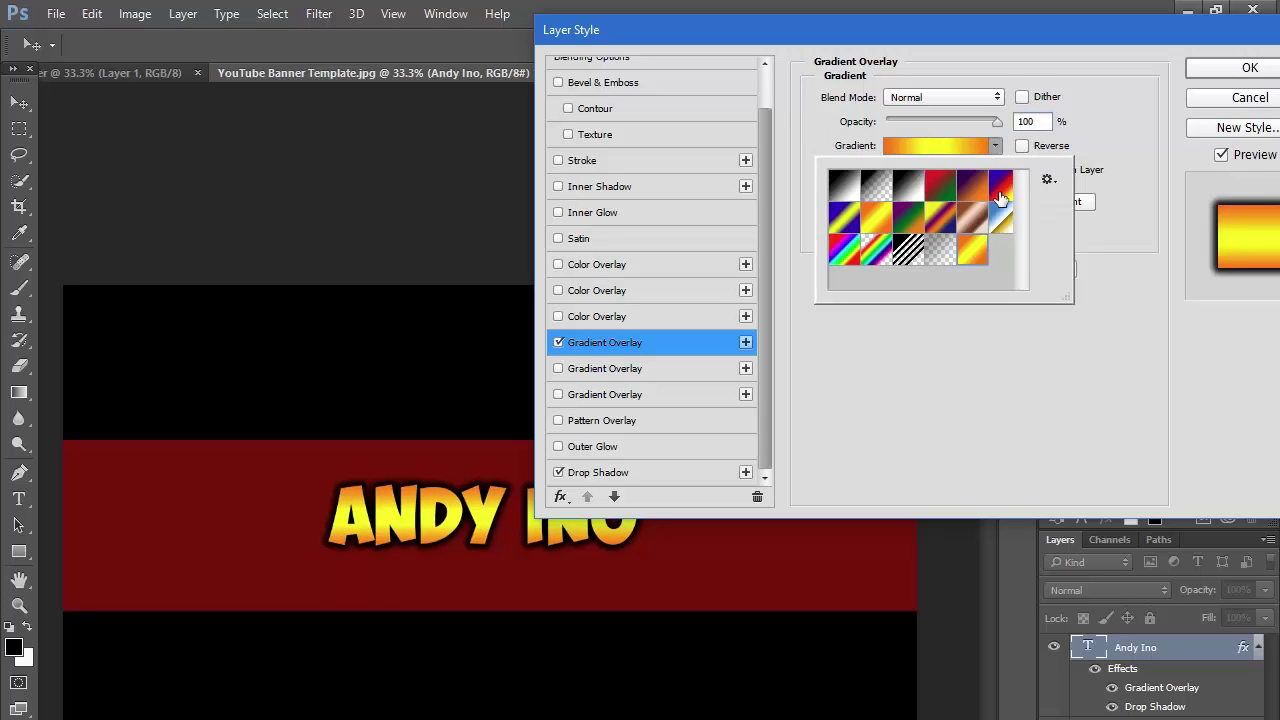
{"action": "left_click", "coordinate": [960, 147]}
{"action": "left_click", "coordinate": [965, 150]}
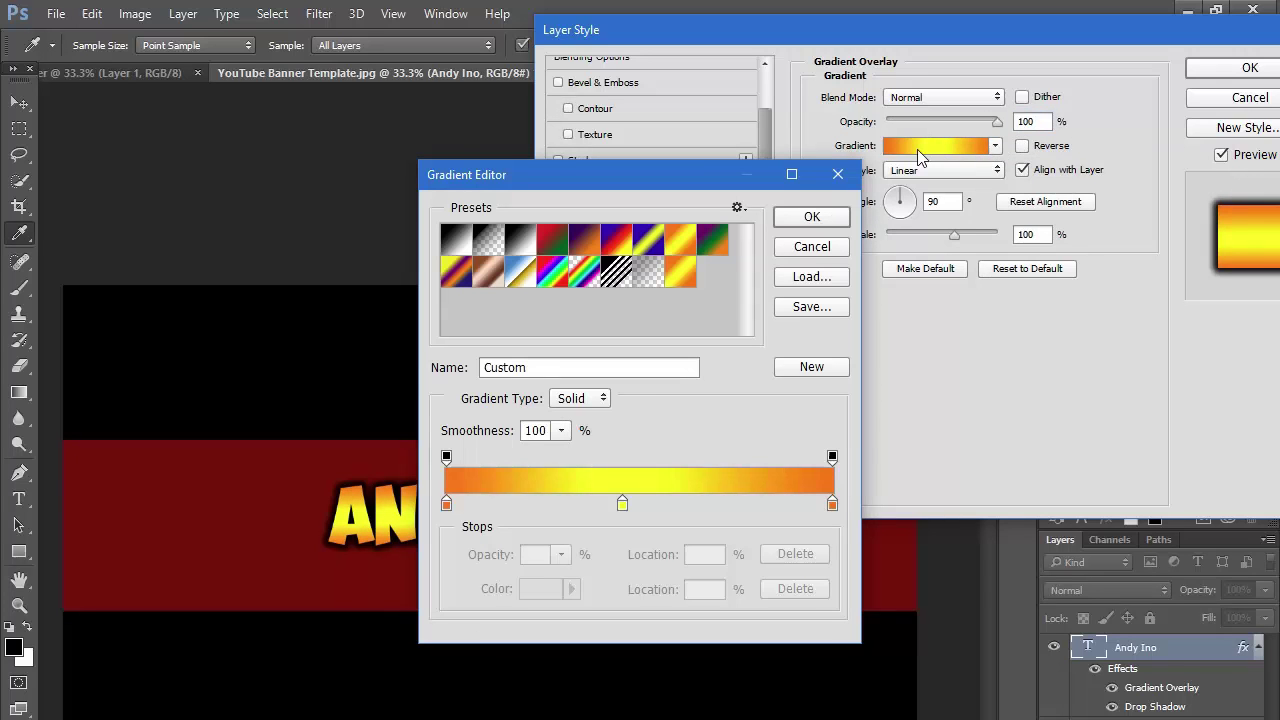
{"action": "double_click", "coordinate": [446, 504]}
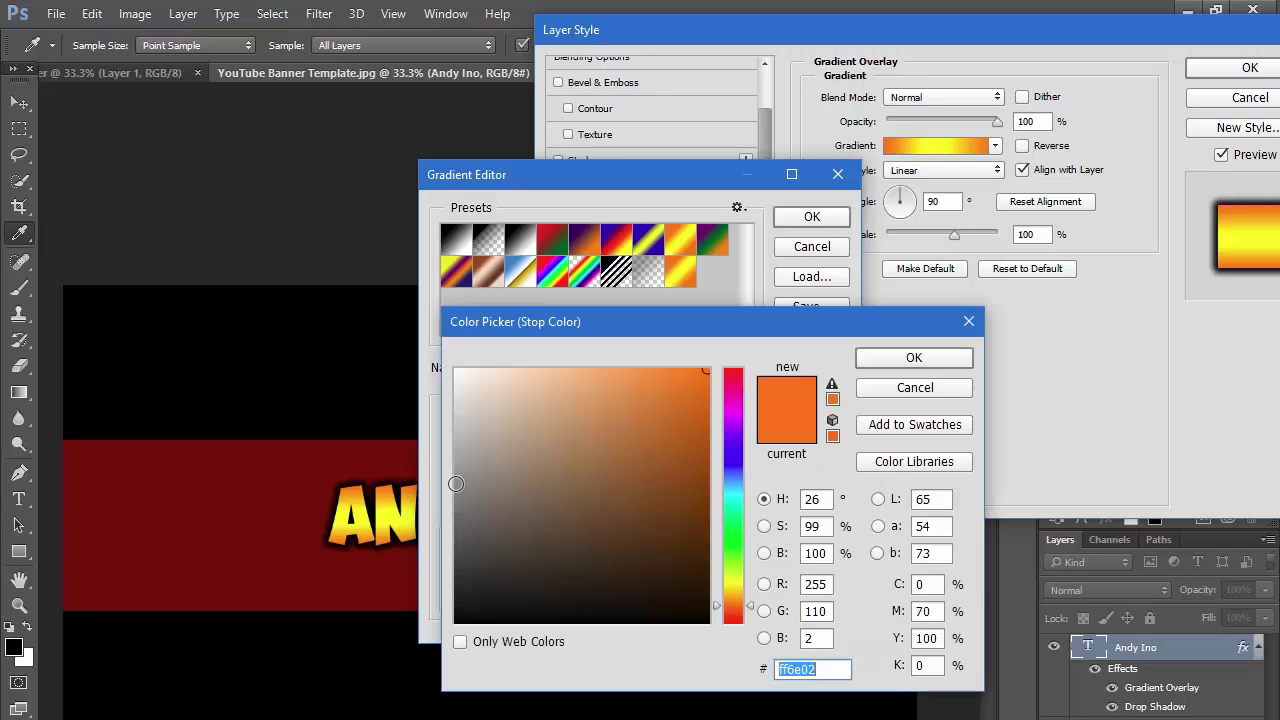
{"action": "mouse_move", "coordinate": [729, 433]}
{"action": "left_mouse_down"}
{"action": "mouse_move", "coordinate": [733, 368]}
{"action": "mouse_move", "coordinate": [695, 419]}
{"action": "mouse_move", "coordinate": [700, 437]}
{"action": "mouse_move", "coordinate": [738, 351]}
{"action": "left_mouse_up"}
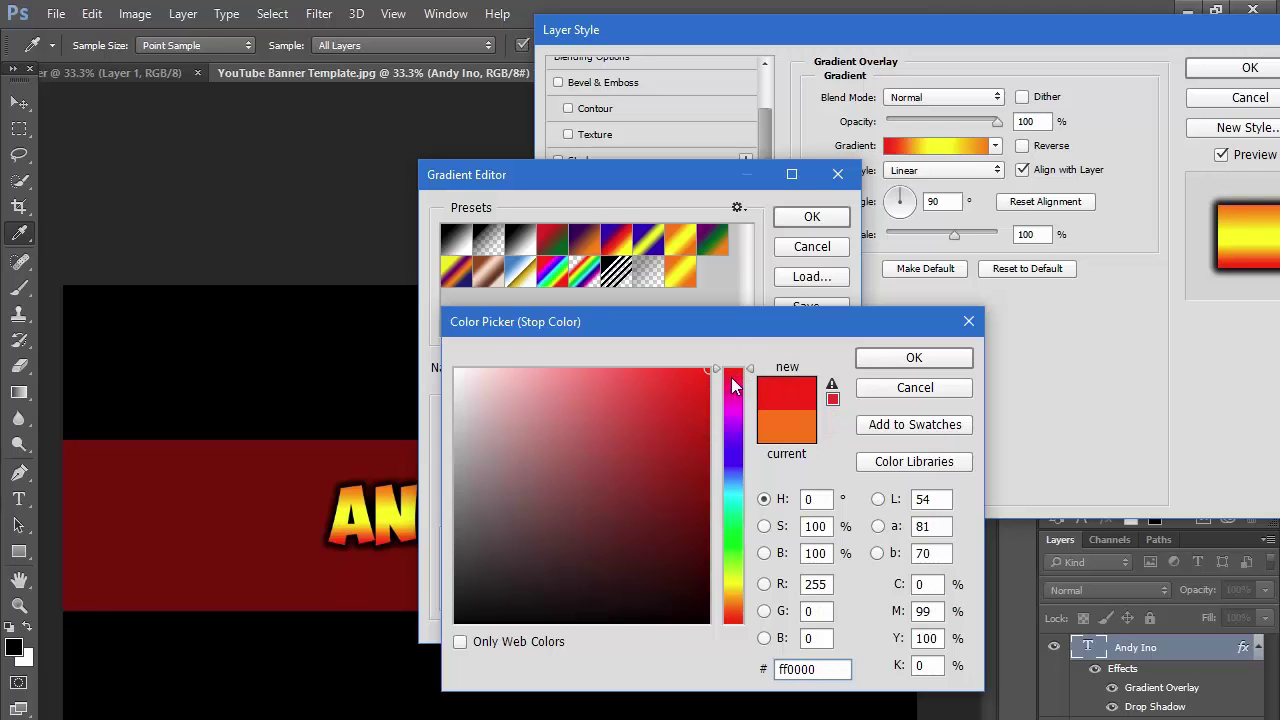
{"action": "left_click", "coordinate": [896, 358]}
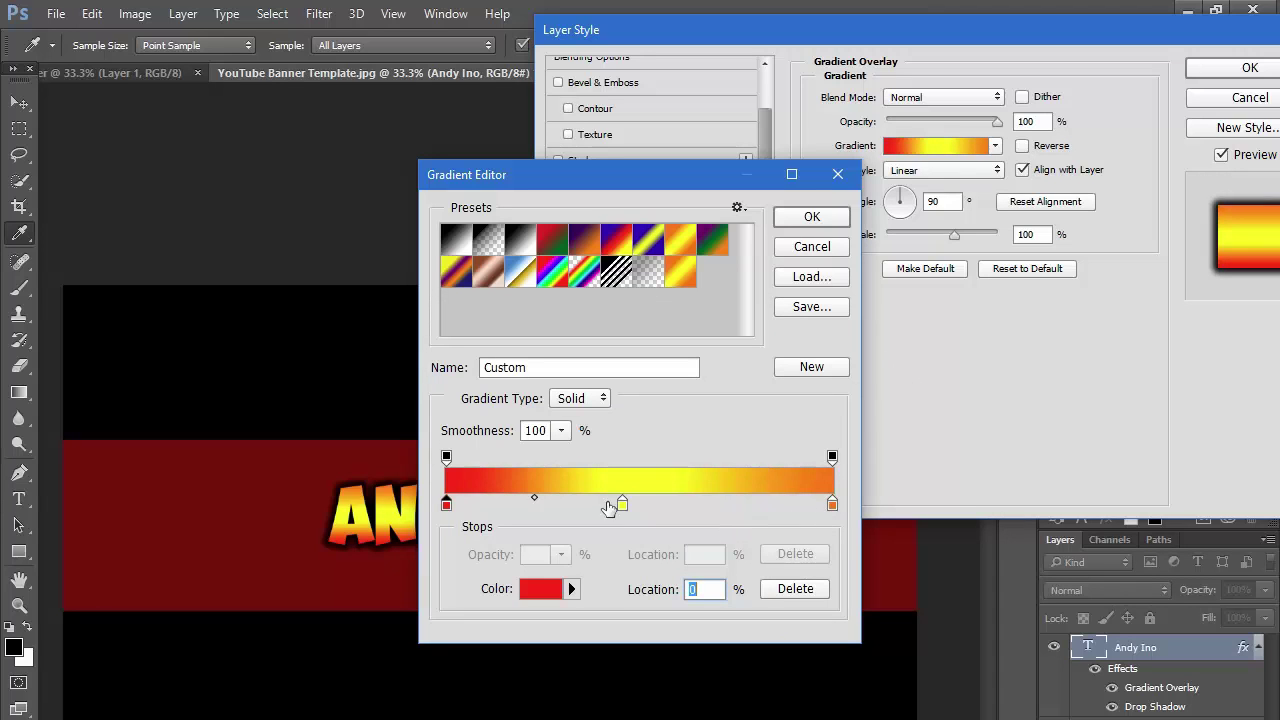
{"action": "double_click", "coordinate": [622, 503]}
{"action": "mouse_move", "coordinate": [686, 417]}
{"action": "left_mouse_down"}
{"action": "mouse_move", "coordinate": [623, 471]}
{"action": "mouse_move", "coordinate": [588, 543]}
{"action": "mouse_move", "coordinate": [666, 526]}
{"action": "mouse_move", "coordinate": [480, 603]}
{"action": "mouse_move", "coordinate": [500, 650]}
{"action": "mouse_move", "coordinate": [494, 617]}
{"action": "mouse_move", "coordinate": [561, 372]}
{"action": "mouse_move", "coordinate": [543, 406]}
{"action": "mouse_move", "coordinate": [507, 365]}
{"action": "mouse_move", "coordinate": [559, 376]}
{"action": "mouse_move", "coordinate": [564, 391]}
{"action": "mouse_move", "coordinate": [635, 371]}
{"action": "left_mouse_up"}
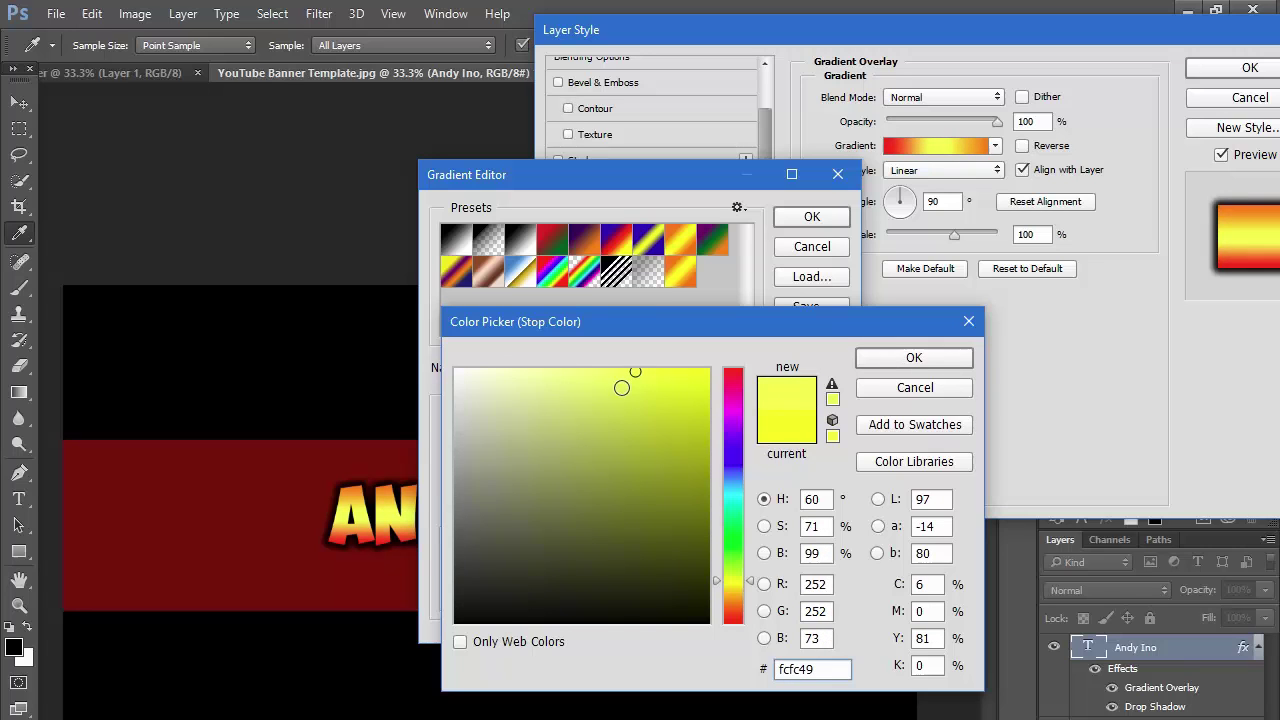
{"action": "left_click", "coordinate": [930, 360]}
{"action": "left_click", "coordinate": [812, 218]}
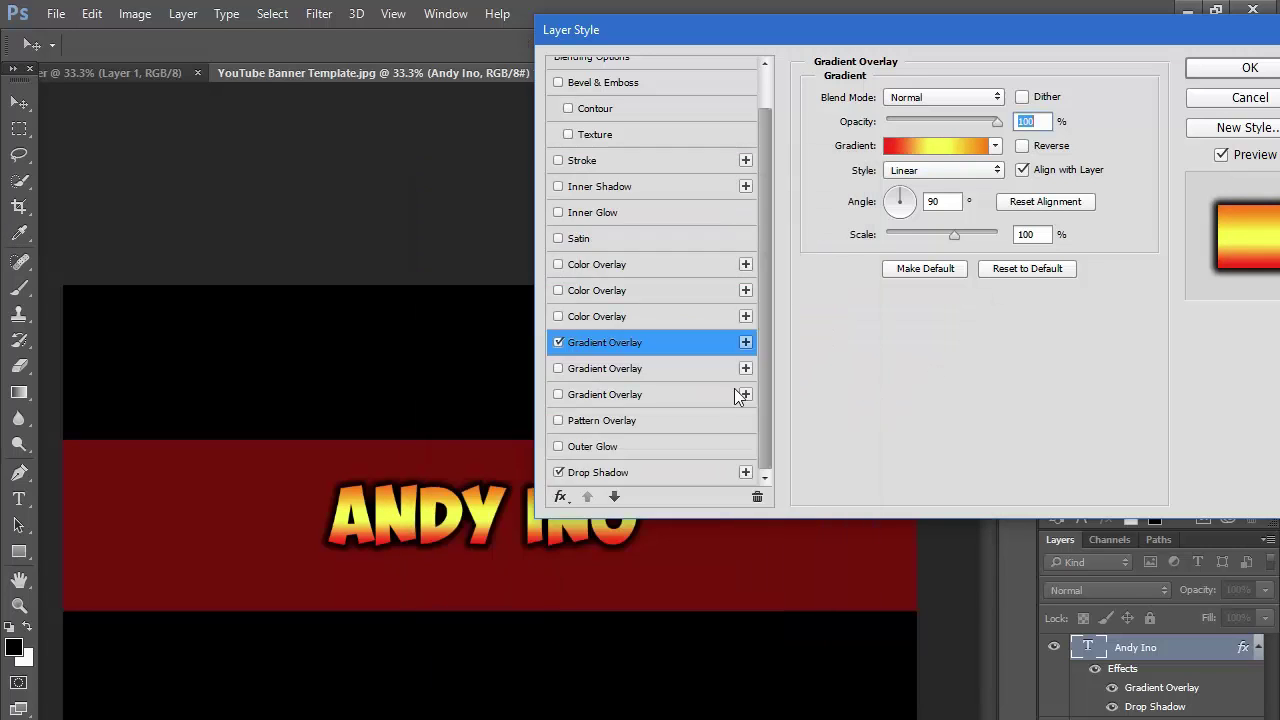
{"action": "left_click", "coordinate": [1232, 78]}
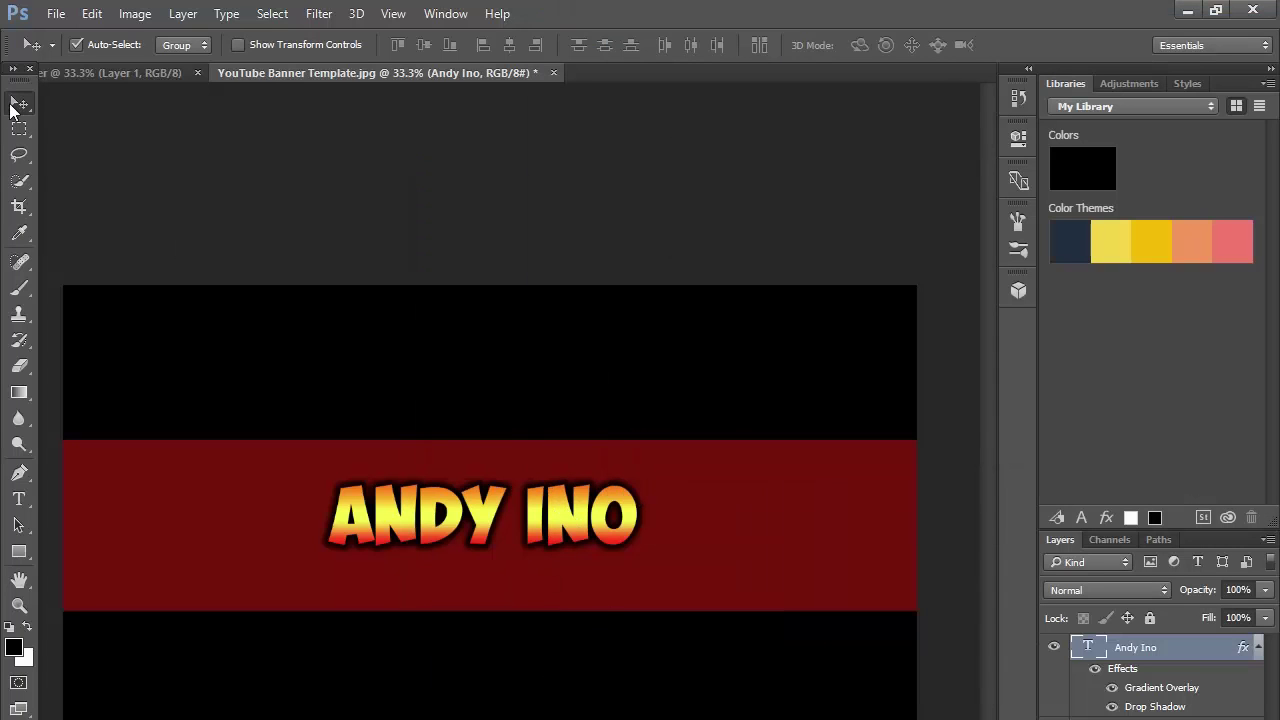
{"action": "left_click_drag", "start_coordinate": [513, 526], "coordinate": [511, 531]}
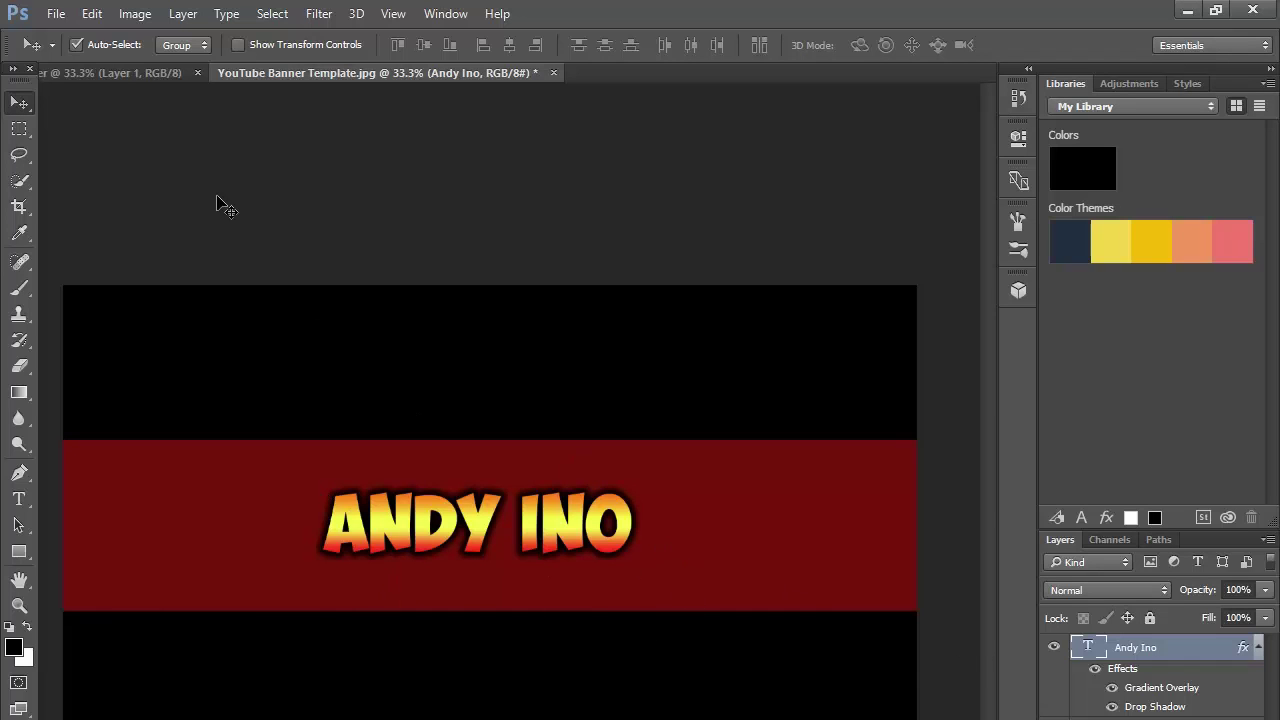
{"action": "left_click", "coordinate": [55, 14]}
{"action": "mouse_move", "coordinate": [226, 13]}
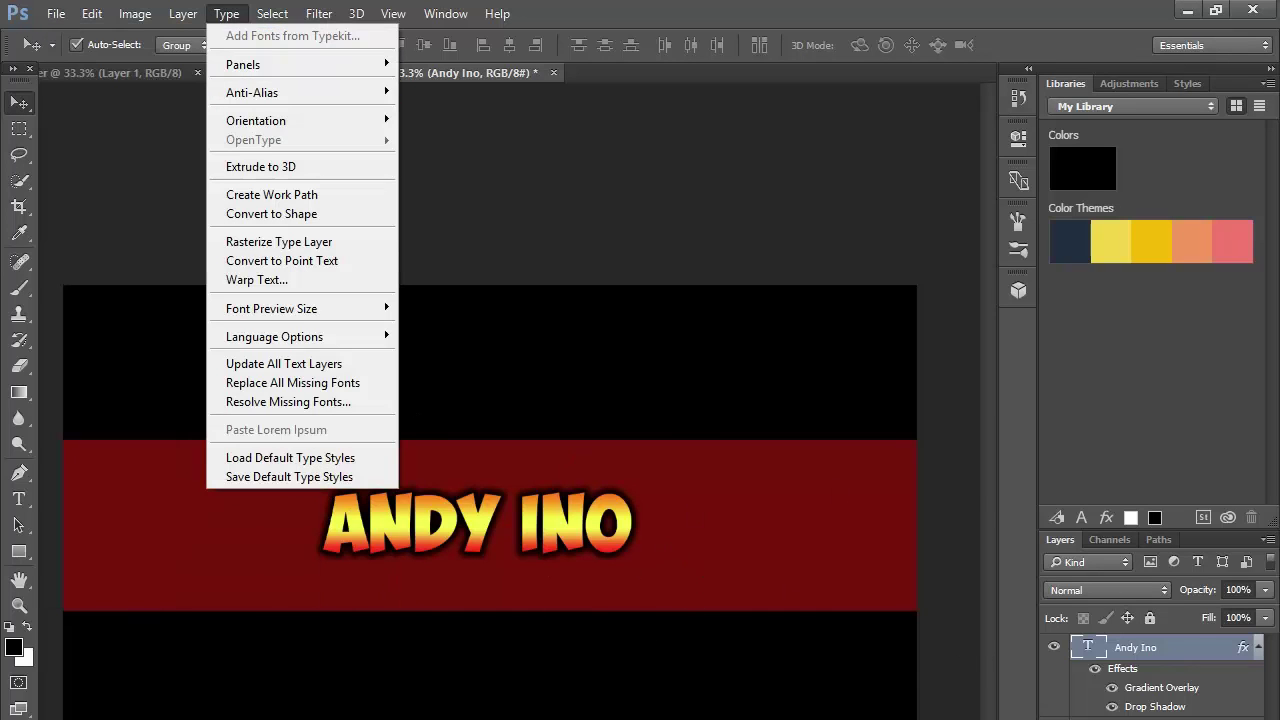
{"action": "left_click", "coordinate": [654, 443]}
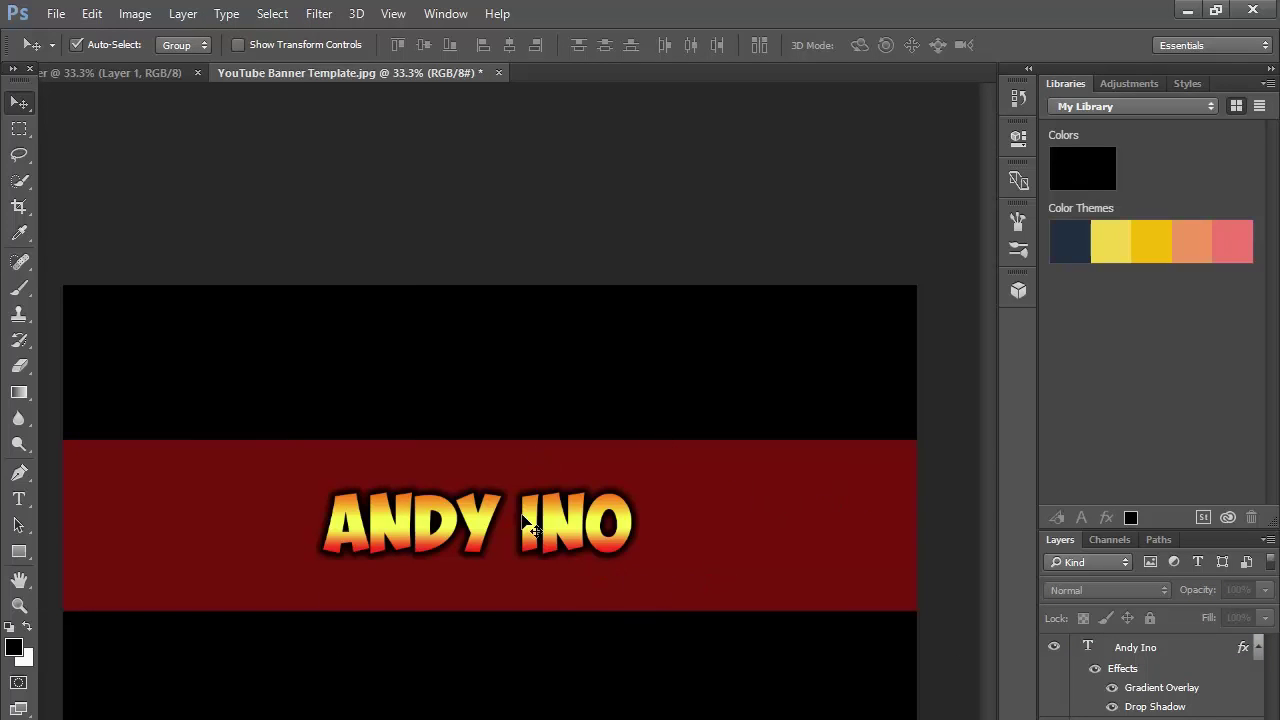
{"action": "left_click_drag", "start_coordinate": [527, 523], "coordinate": [537, 480]}
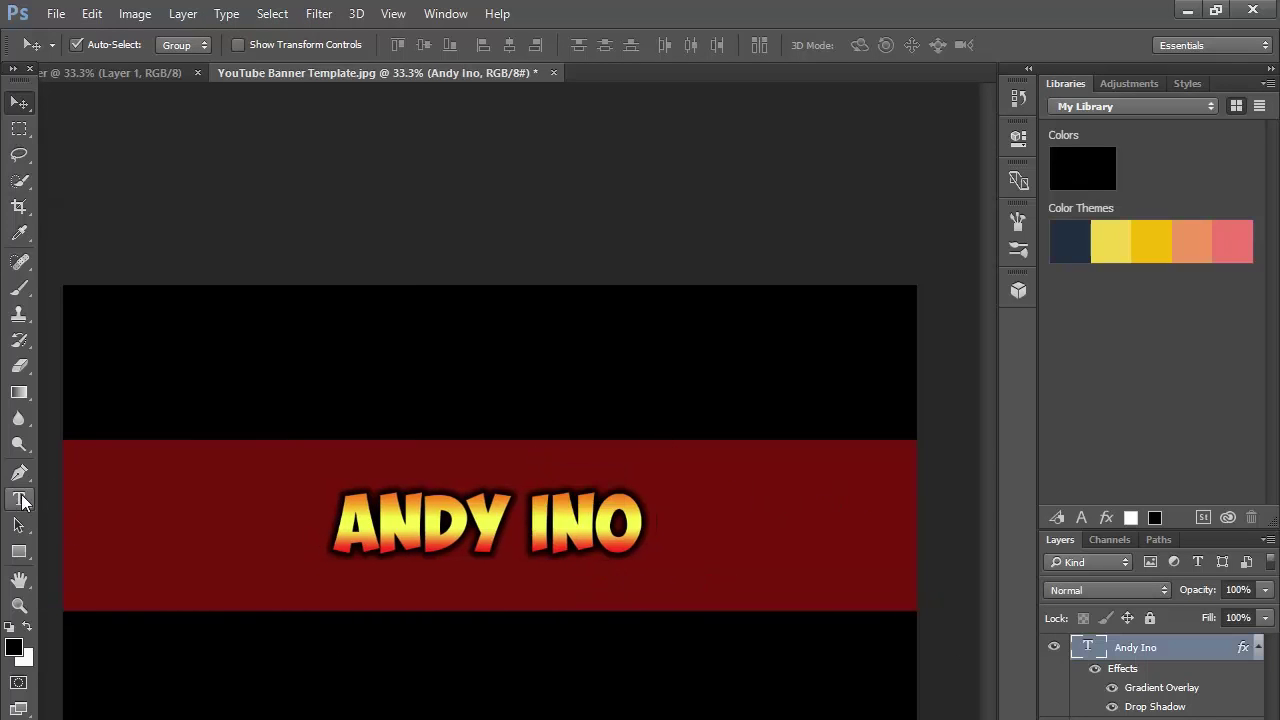
- Draw a trial text box right of the title at 12 pt, then discard it
{"action": "left_click", "coordinate": [19, 500]}
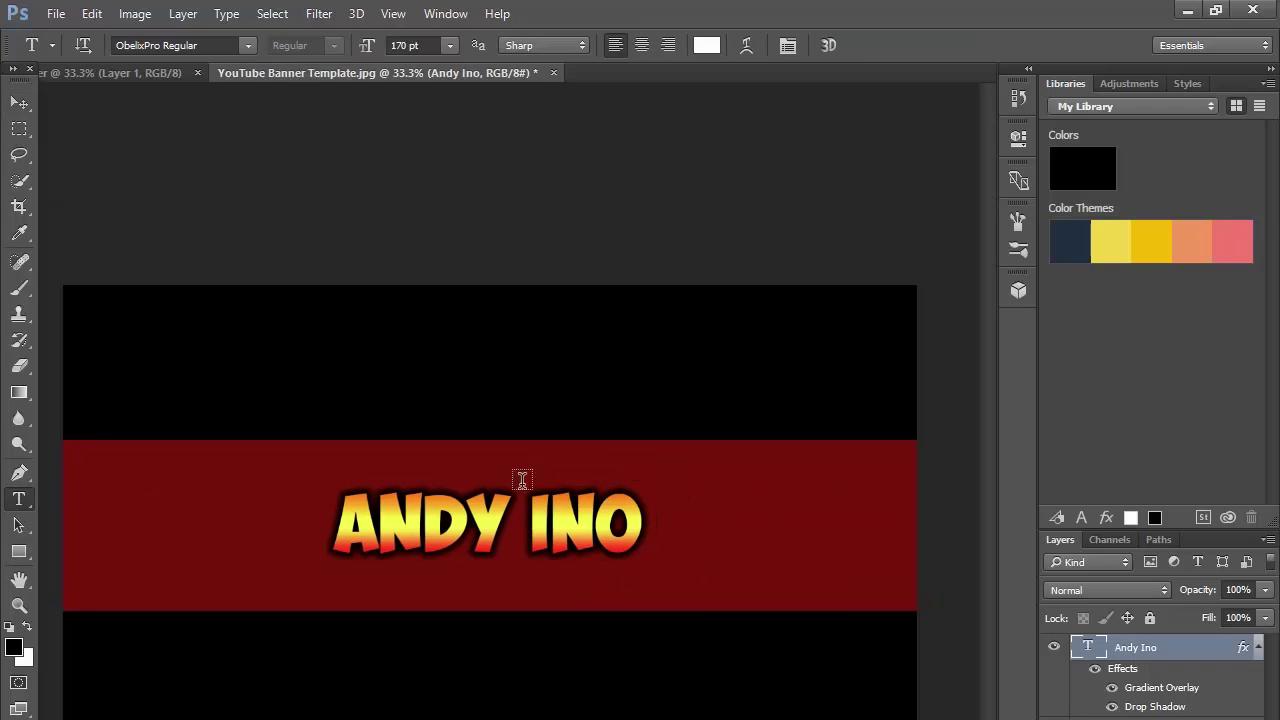
{"action": "left_click_drag", "start_coordinate": [683, 475], "coordinate": [877, 509]}
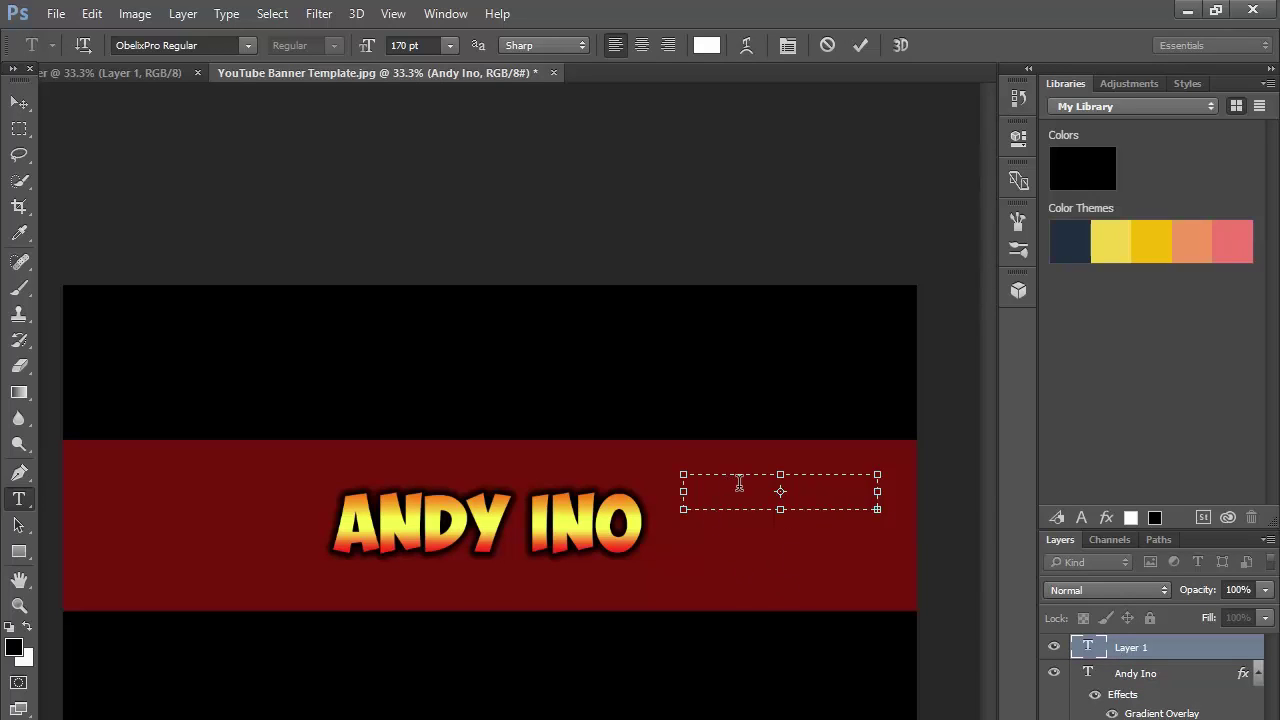
{"action": "left_click", "coordinate": [451, 46]}
{"action": "left_click", "coordinate": [457, 203]}
{"action": "left_click", "coordinate": [1180, 672]}
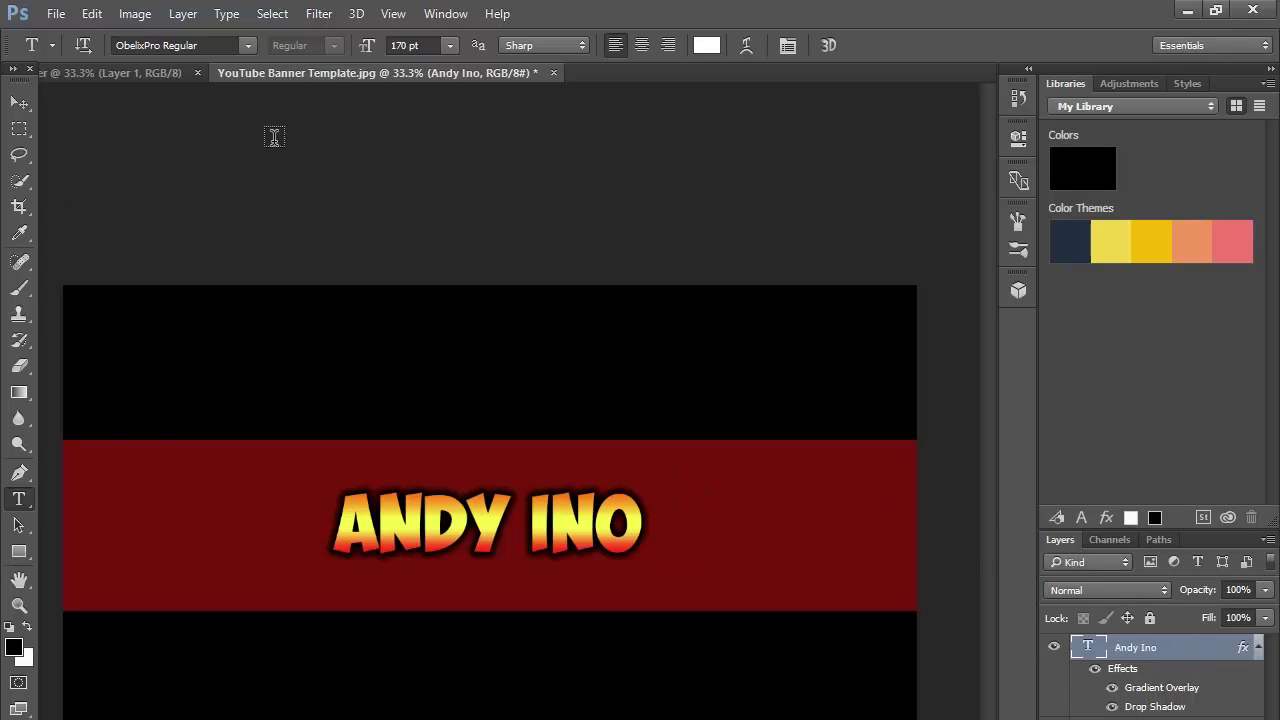
- Type 48 pt 'INSTAGRAM' with the Instagram handle below, and place it beside ANDY INO
{"action": "left_click_drag", "start_coordinate": [692, 453], "coordinate": [870, 508]}
{"action": "left_click", "coordinate": [450, 45]}
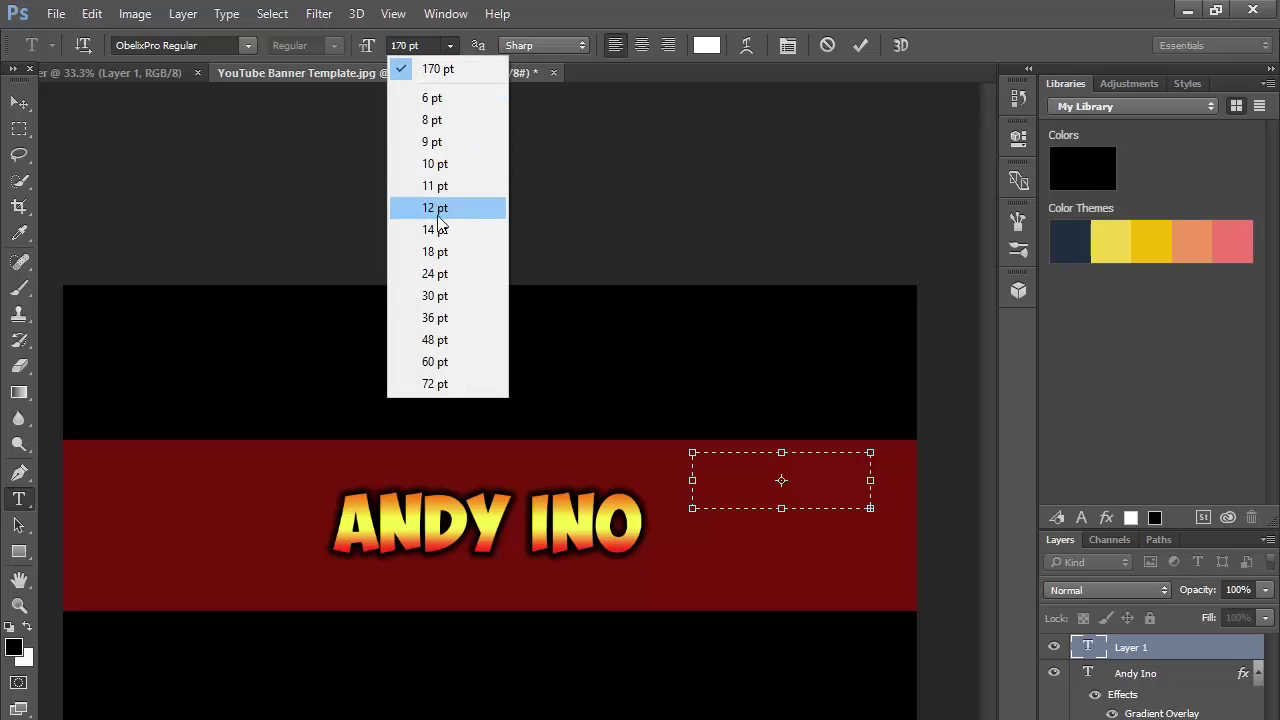
{"action": "left_click", "coordinate": [437, 340]}
{"action": "type", "text": "D"}
{"action": "key", "text": "BackSpace"}
{"action": "type", "text": "INST"}
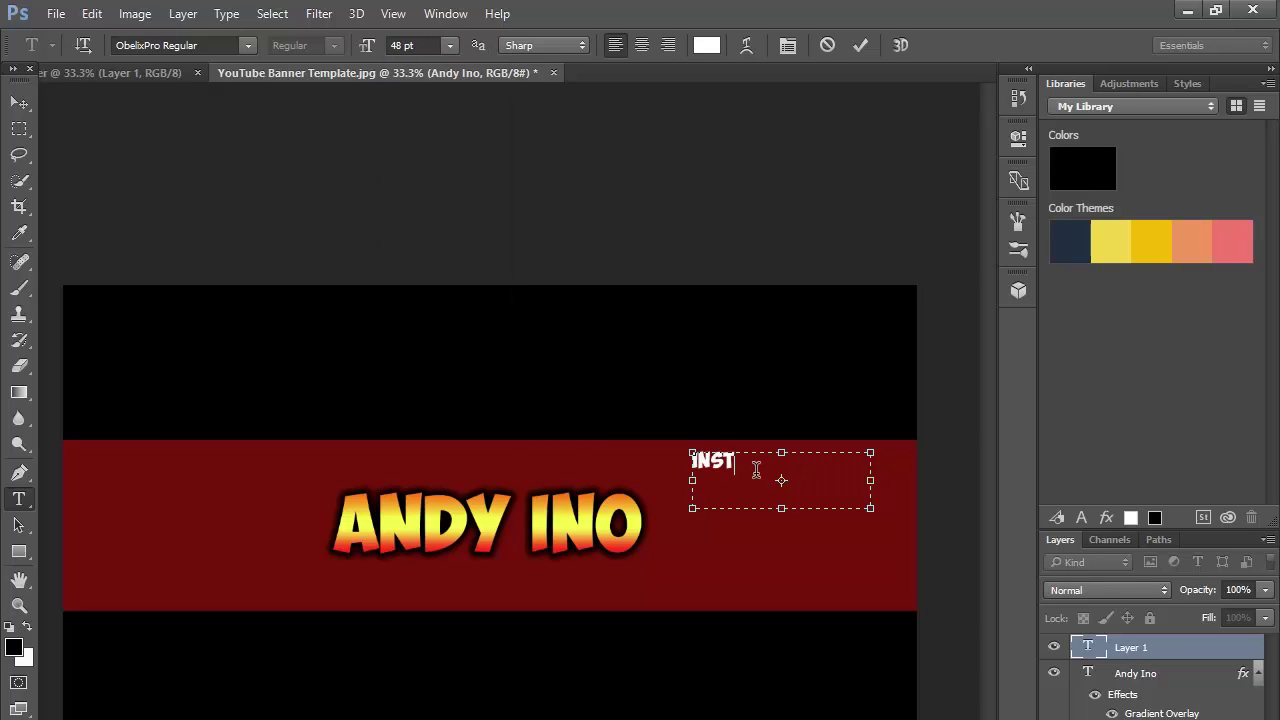
{"action": "type", "text": "AG"}
{"action": "key", "text": "BackSpace"}
{"action": "type", "text": "AGRAM,"}
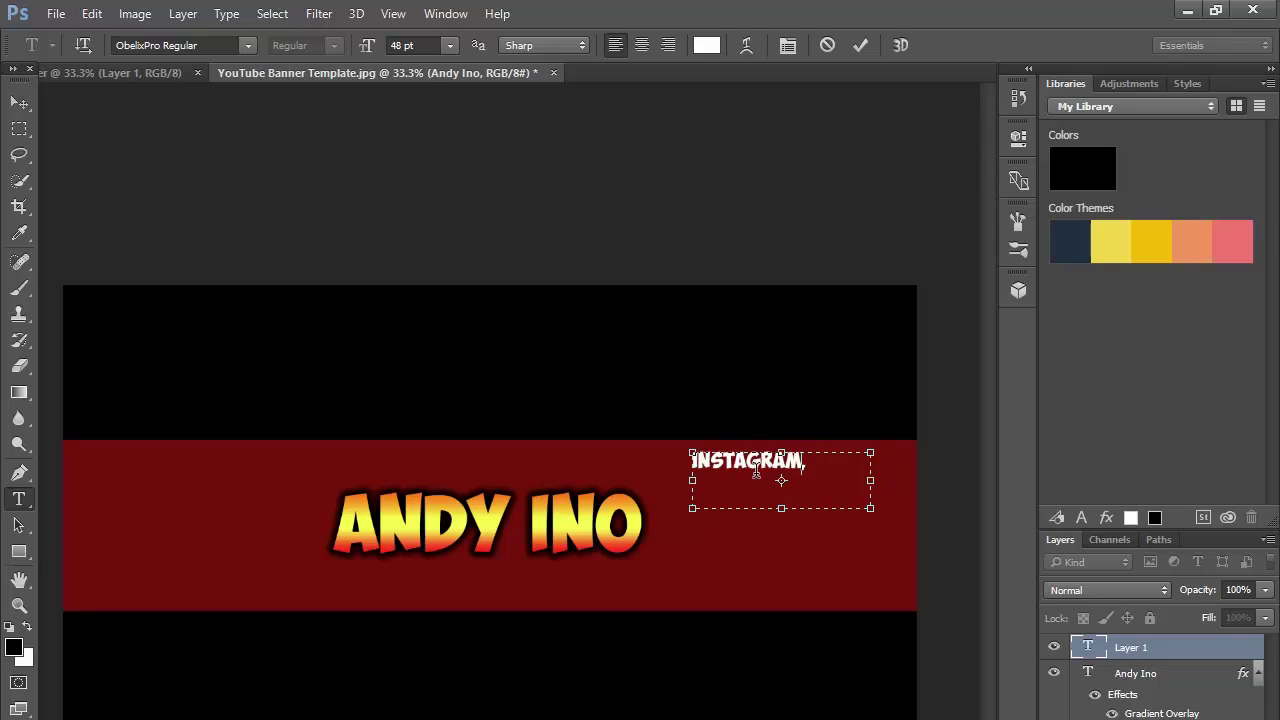
{"action": "key", "text": "BackSpace"}
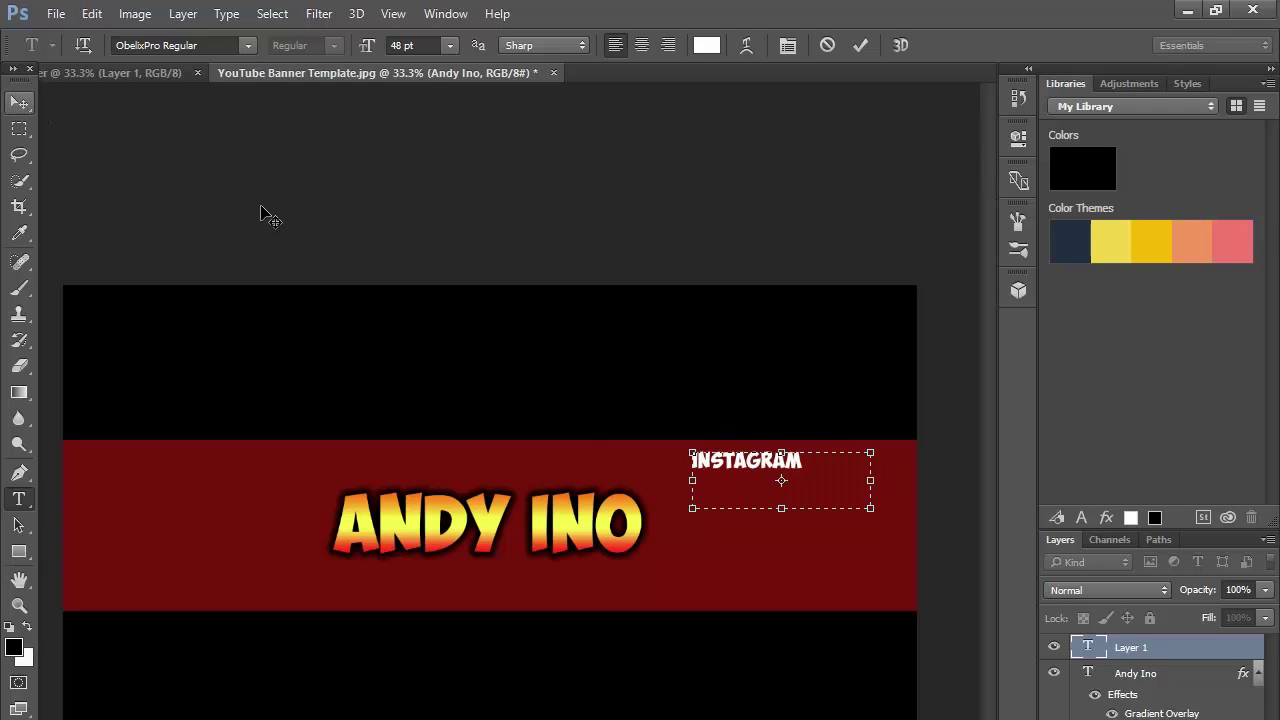
{"action": "key", "text": "Return"}
{"action": "type", "text": "@ANDREW.INO"}
{"action": "left_click", "coordinate": [19, 103]}
{"action": "left_click_drag", "start_coordinate": [714, 463], "coordinate": [744, 488]}
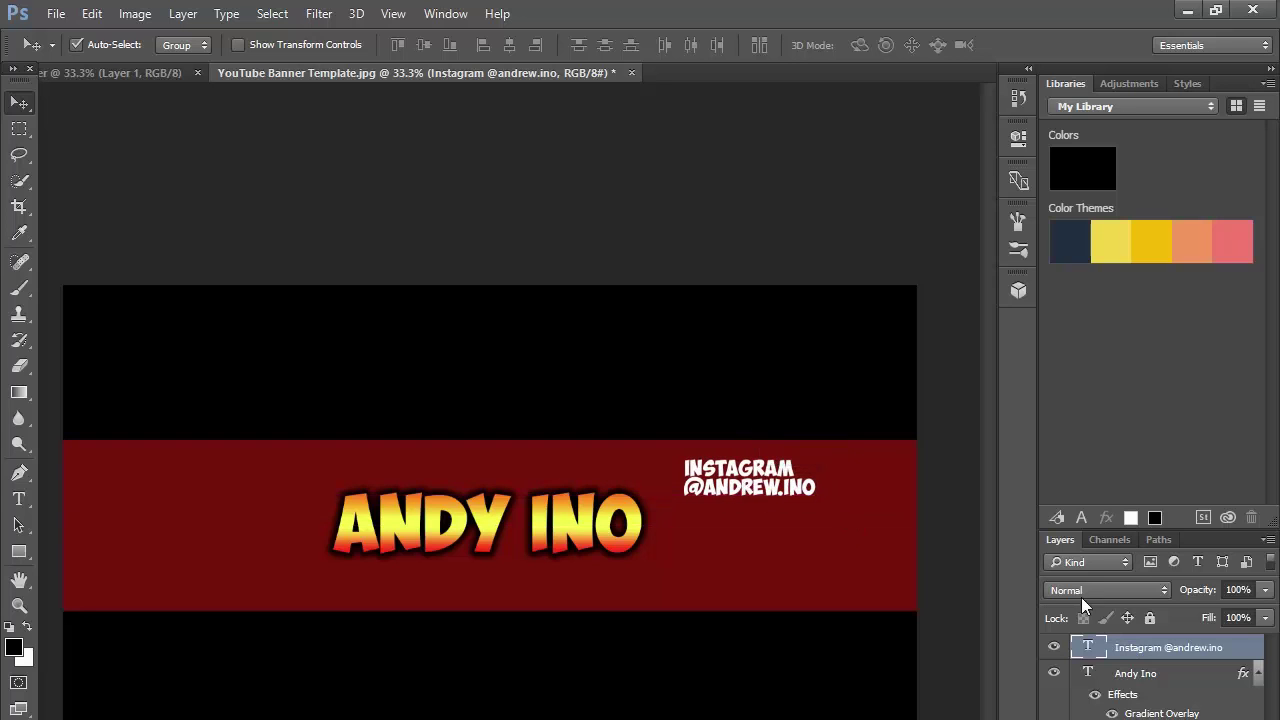
- Open the Instagram layer's Layer Style and enable Drop Shadow alongside the gradient
{"action": "double_click", "coordinate": [1250, 647]}
{"action": "left_click_drag", "start_coordinate": [686, 175], "coordinate": [759, 166]}
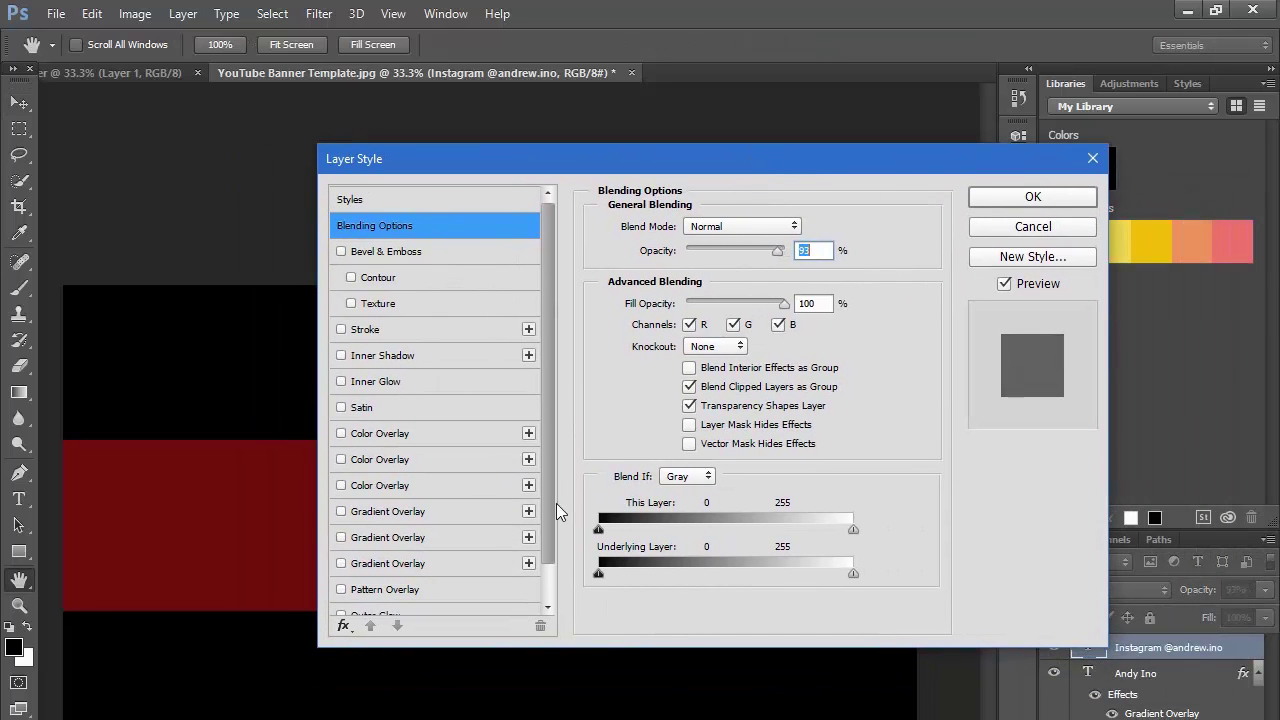
{"action": "scroll", "coordinate": [552, 503], "scroll_direction": "down", "scroll_amount": 1}
{"action": "left_click", "coordinate": [370, 603]}
- Offset the drop shadow down beneath the INSTAGRAM text and apply the styles
{"action": "left_click_drag", "start_coordinate": [680, 158], "coordinate": [898, 305]}
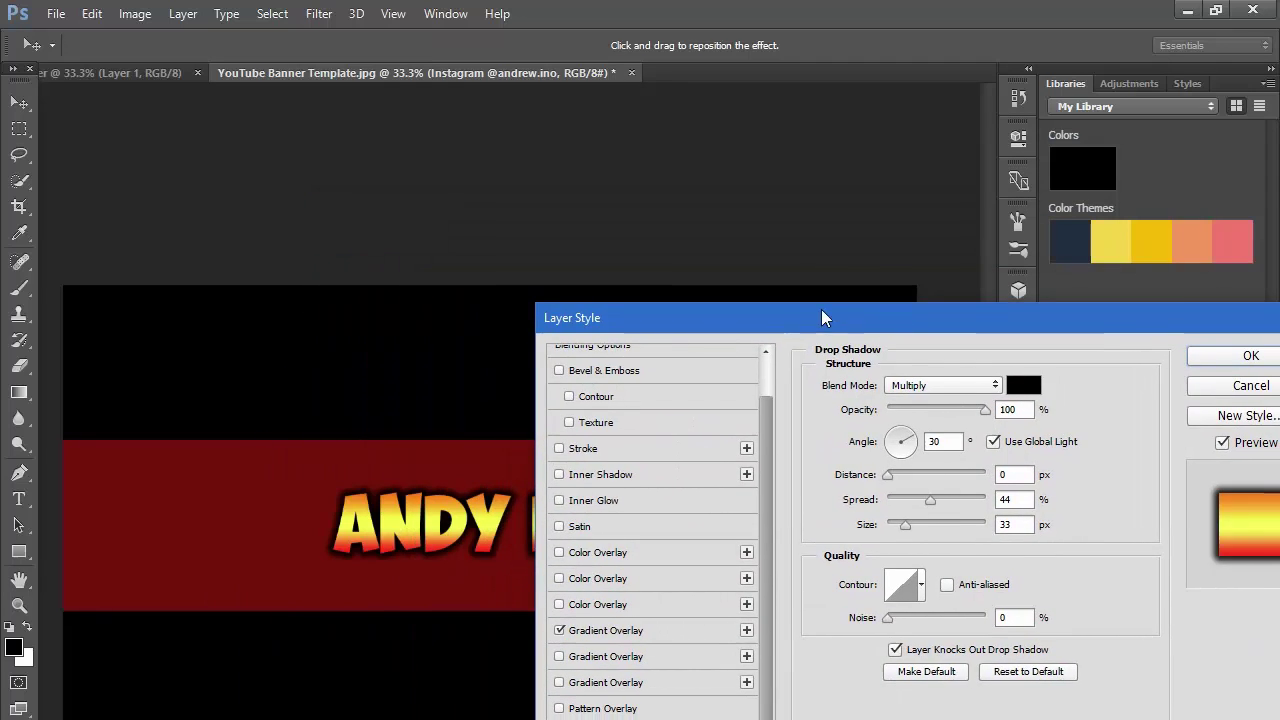
{"action": "left_click_drag", "start_coordinate": [823, 316], "coordinate": [716, 252]}
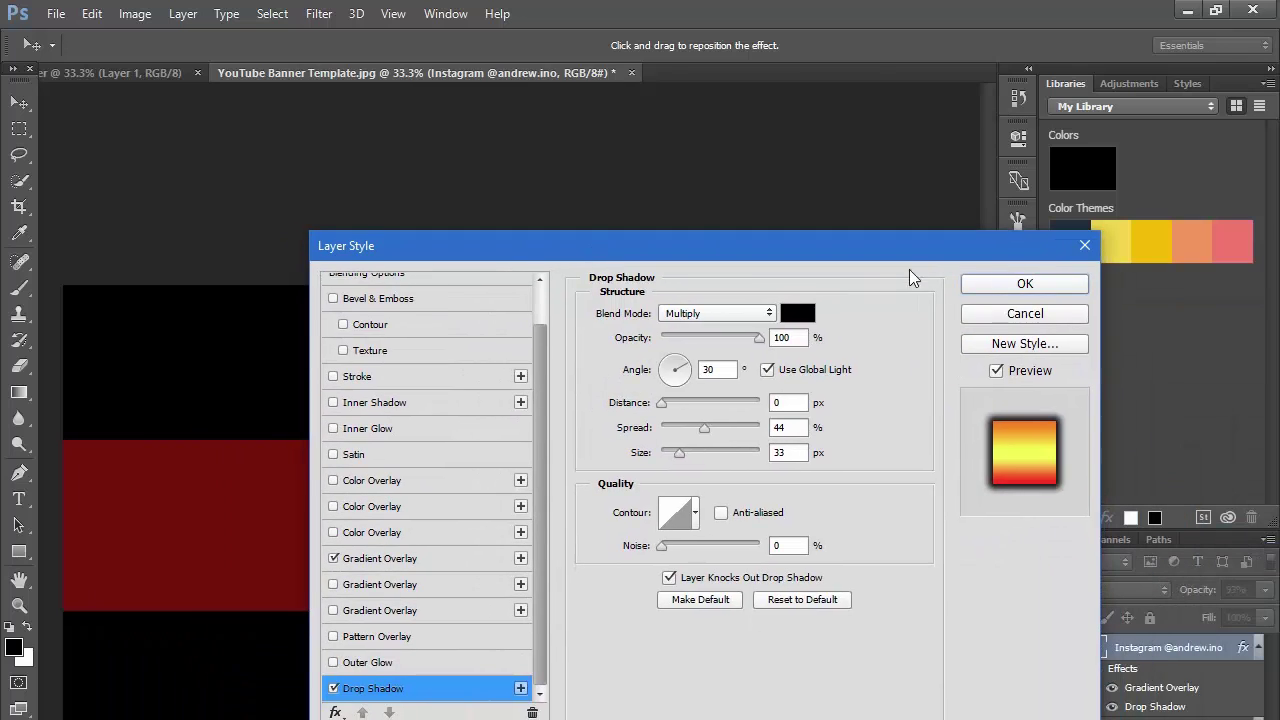
{"action": "left_click_drag", "start_coordinate": [903, 252], "coordinate": [1279, 262]}
{"action": "left_click_drag", "start_coordinate": [764, 495], "coordinate": [712, 498]}
{"action": "left_click_drag", "start_coordinate": [737, 596], "coordinate": [770, 405]}
{"action": "left_click", "coordinate": [1046, 452]}
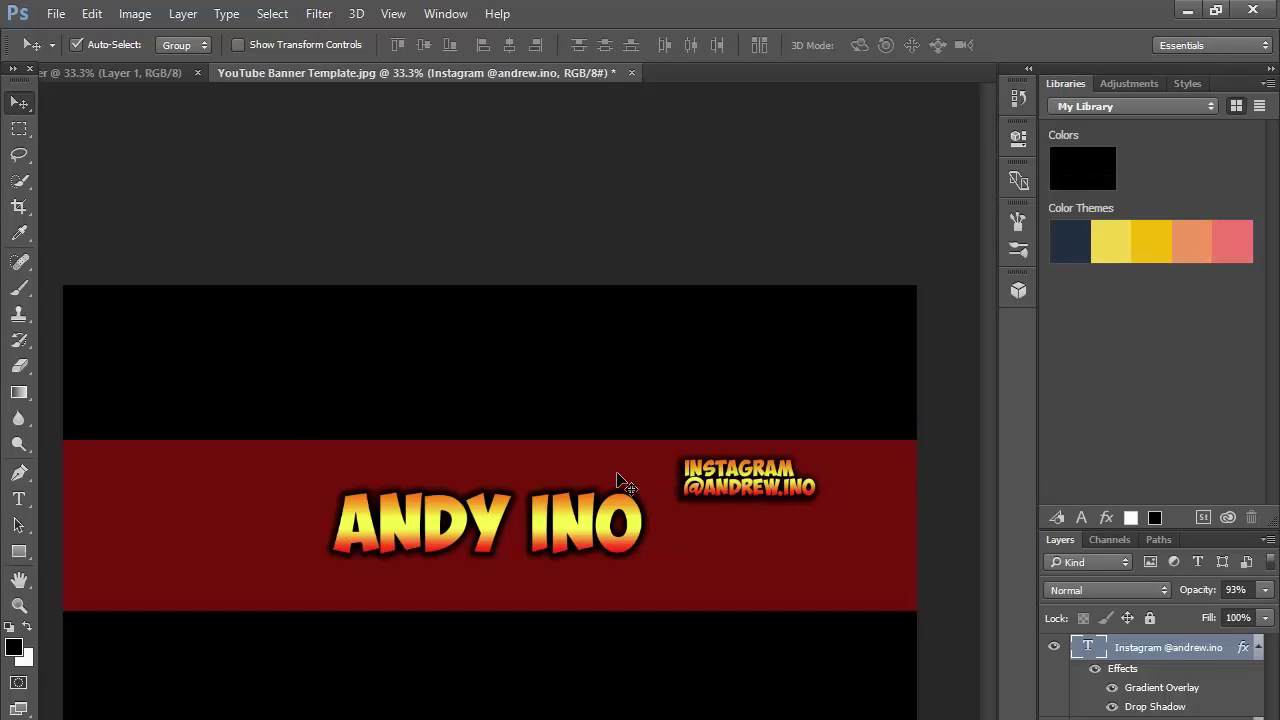
- Save the banner to the Desktop as PNG 'YouTube Banner Template', accepting the PNG options
{"action": "left_click", "coordinate": [56, 13]}
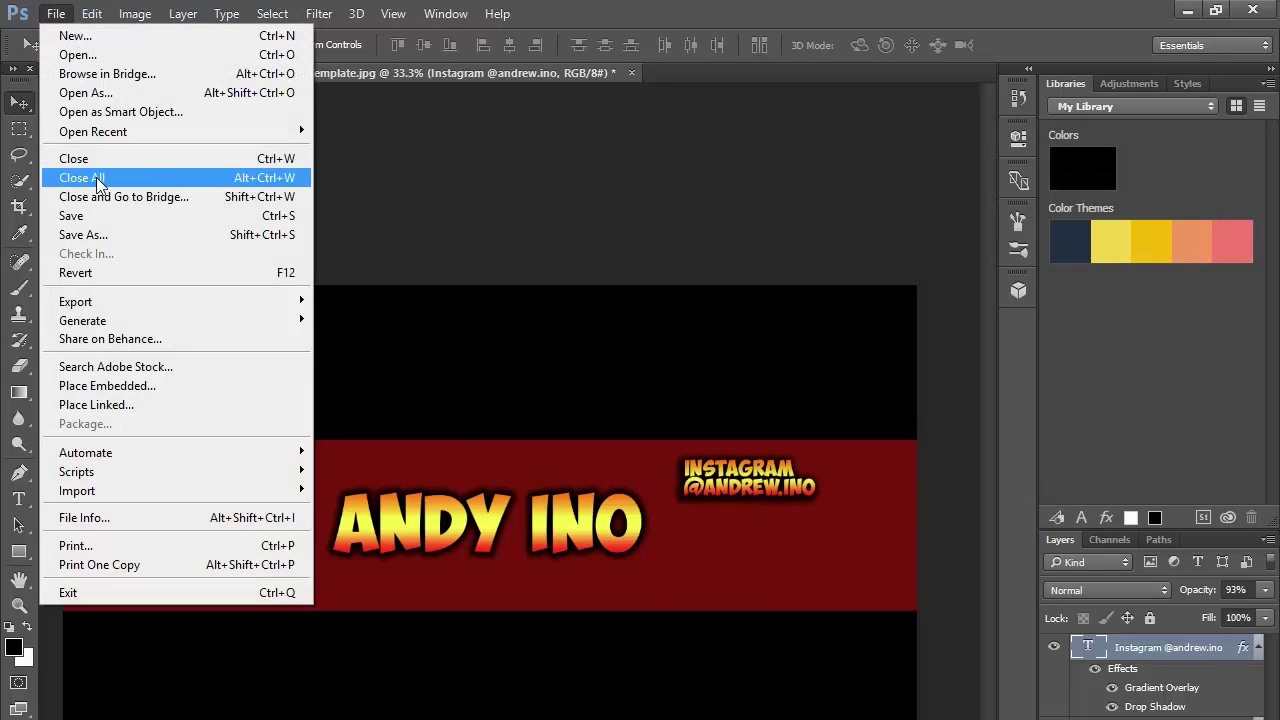
{"action": "left_click", "coordinate": [98, 234]}
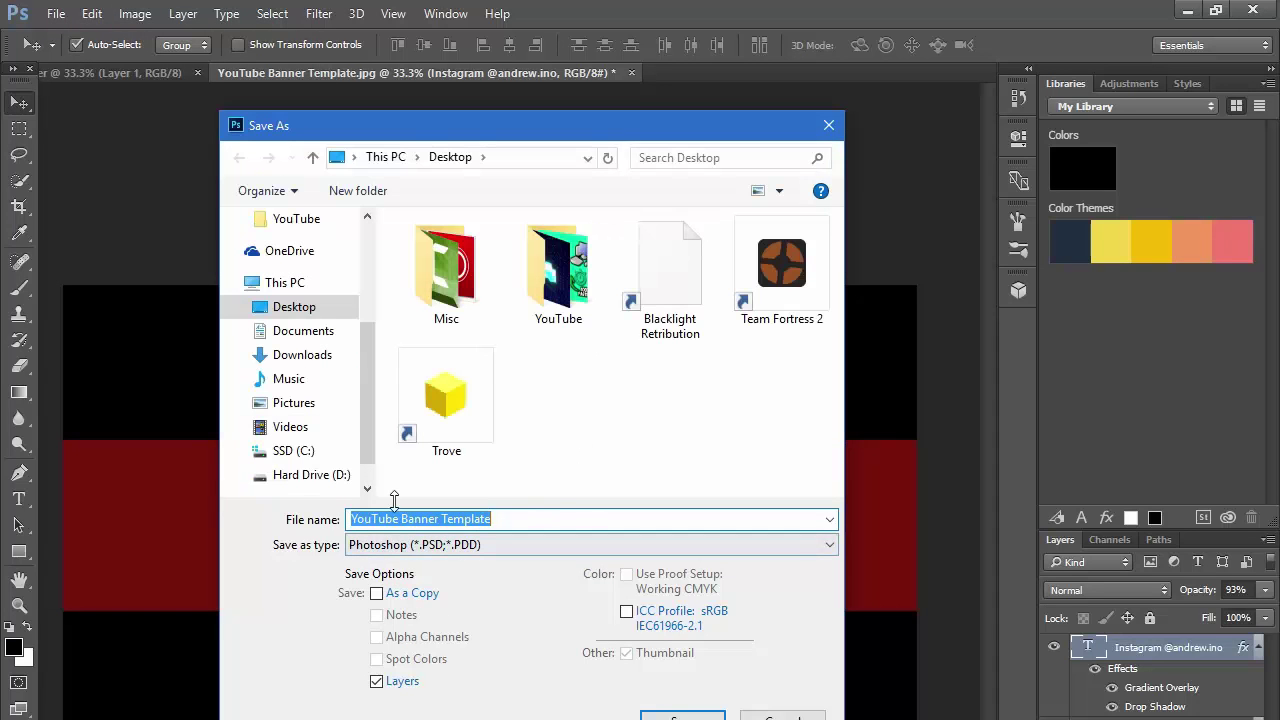
{"action": "left_click", "coordinate": [300, 308]}
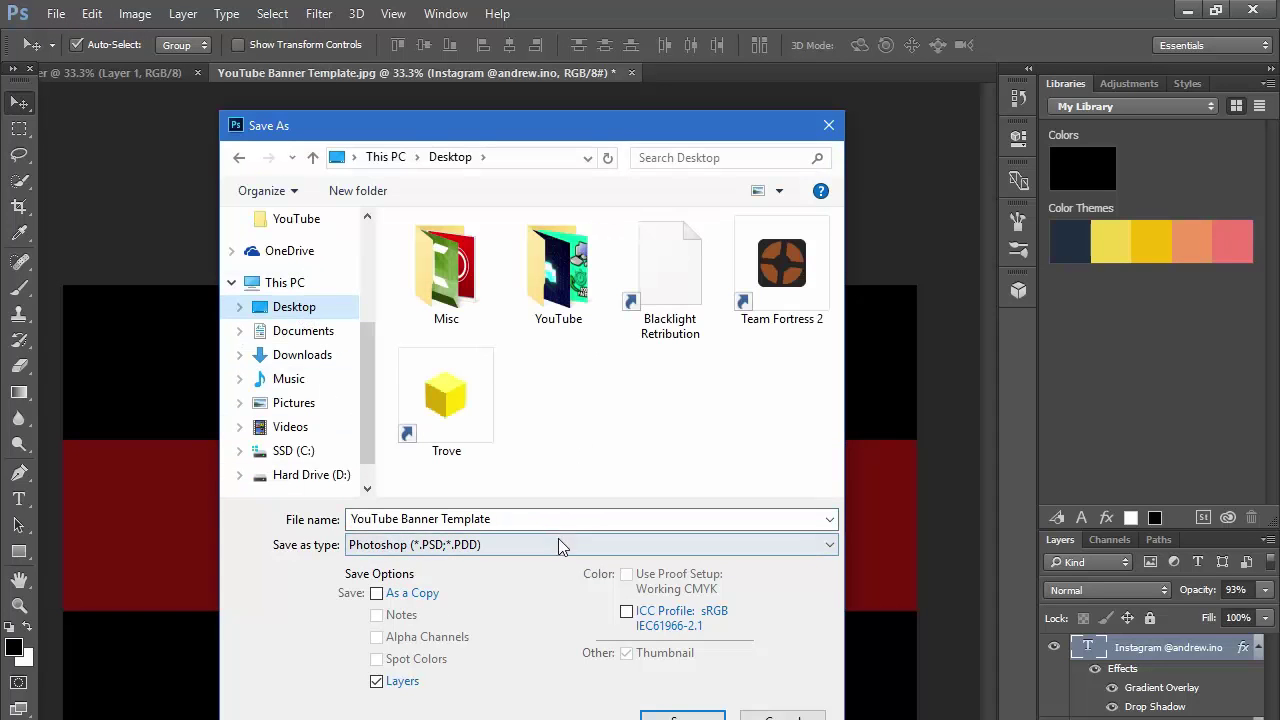
{"action": "left_click", "coordinate": [460, 545]}
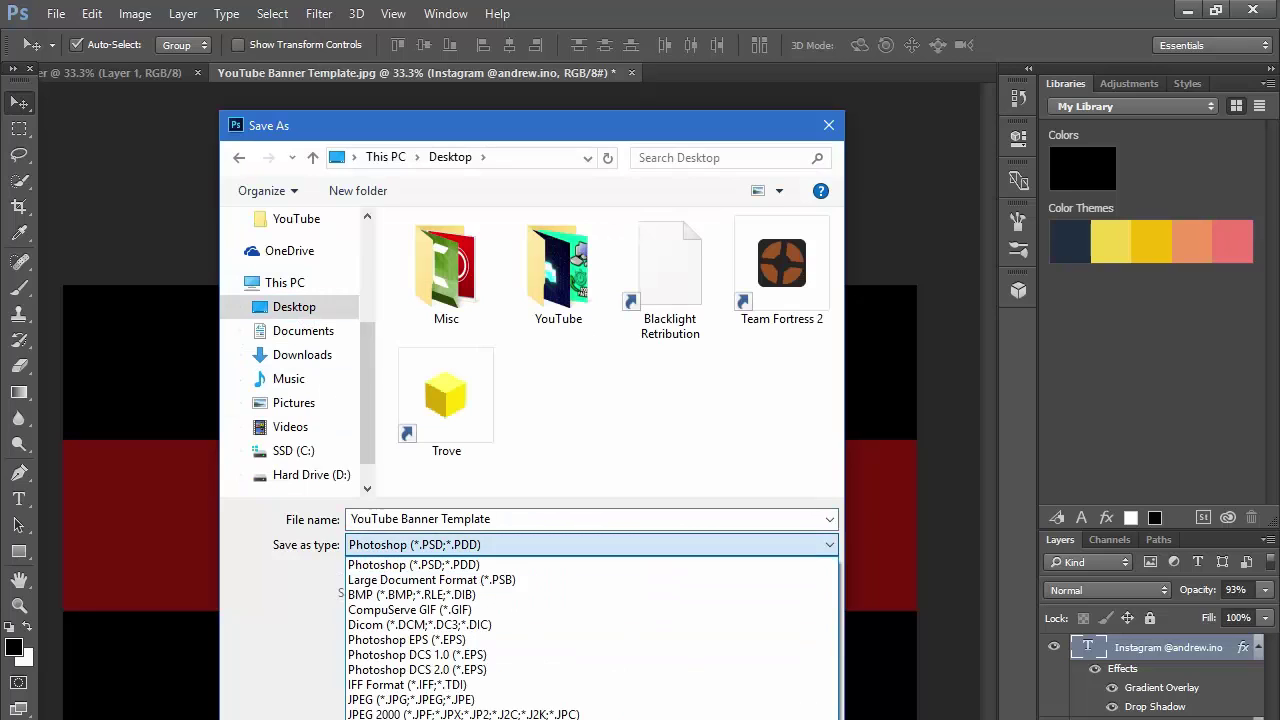
{"action": "left_click", "coordinate": [437, 690]}
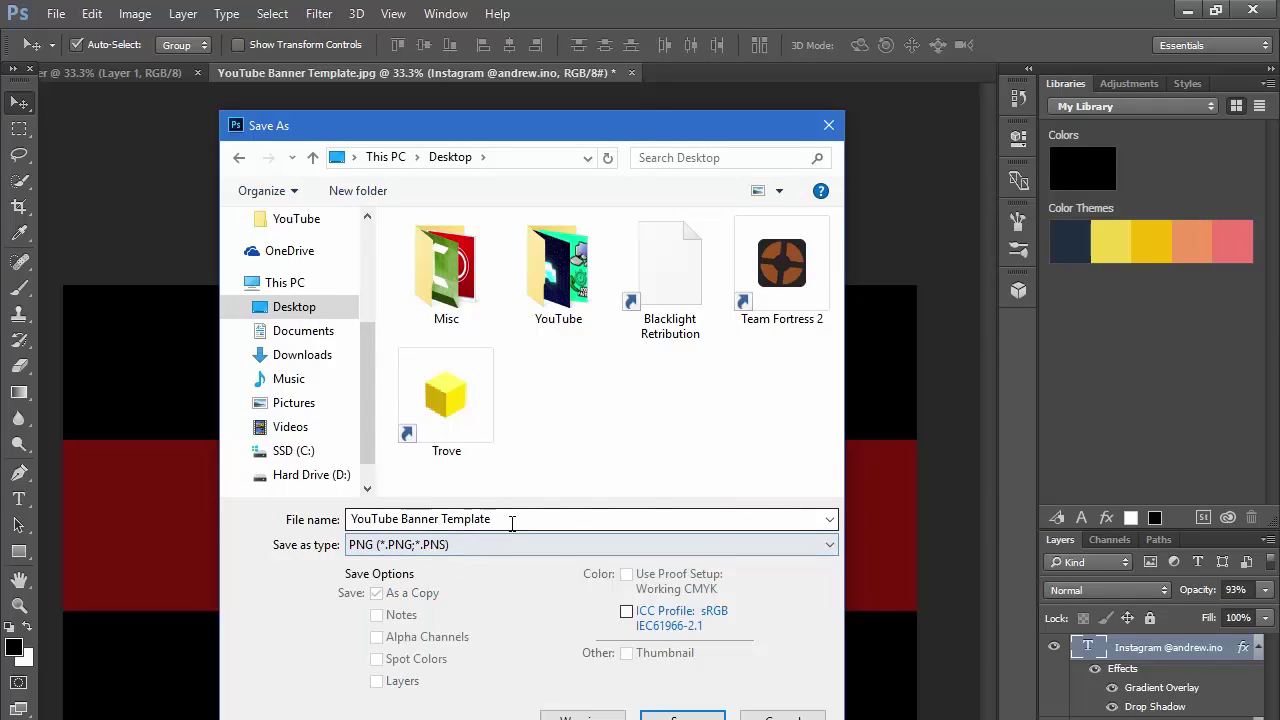
{"action": "left_click_drag", "start_coordinate": [514, 519], "coordinate": [252, 500]}
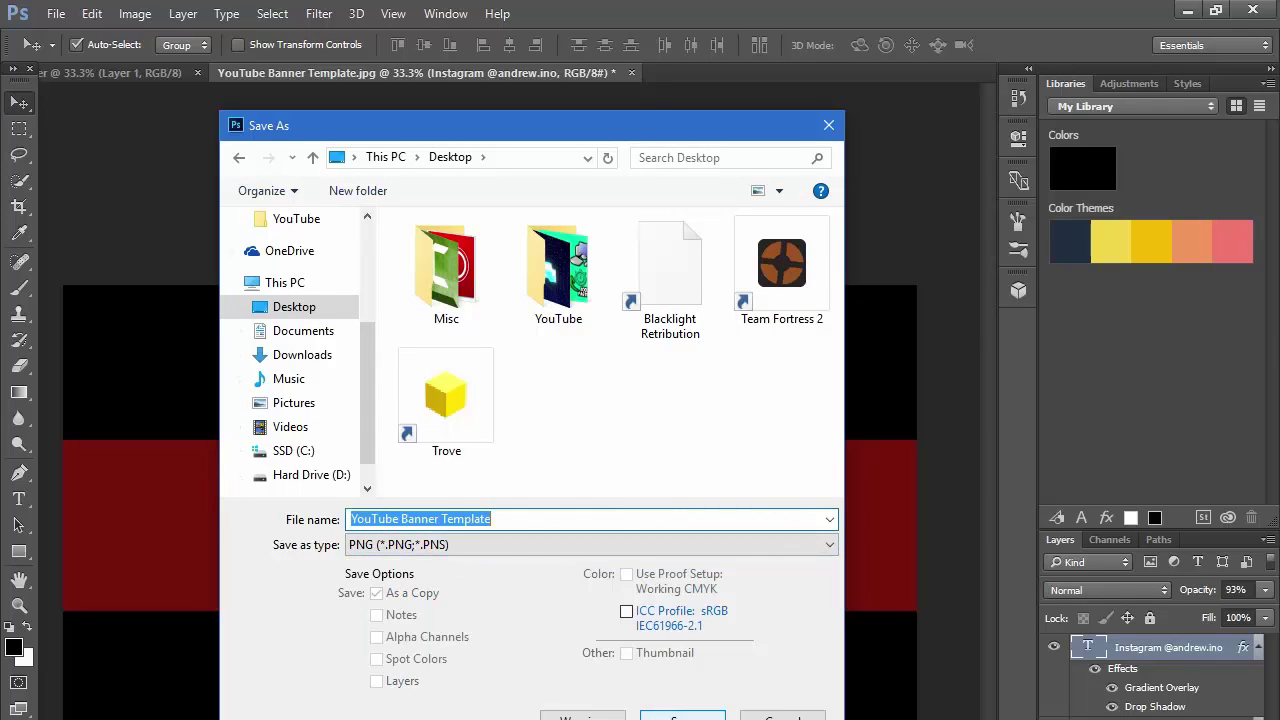
{"action": "left_click", "coordinate": [682, 717]}
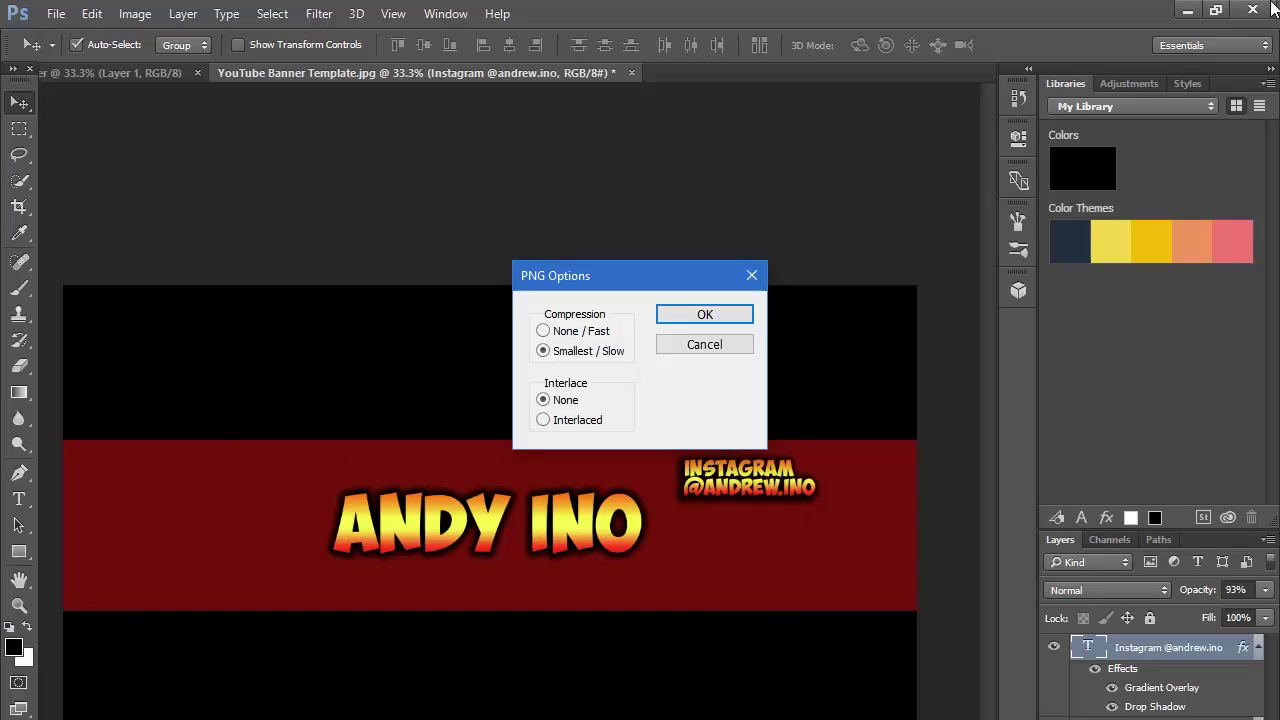
{"action": "left_click", "coordinate": [727, 312]}
- Minimize Photoshop and Audacity and open the saved banner PNG in Photos
{"action": "left_click", "coordinate": [1187, 14]}
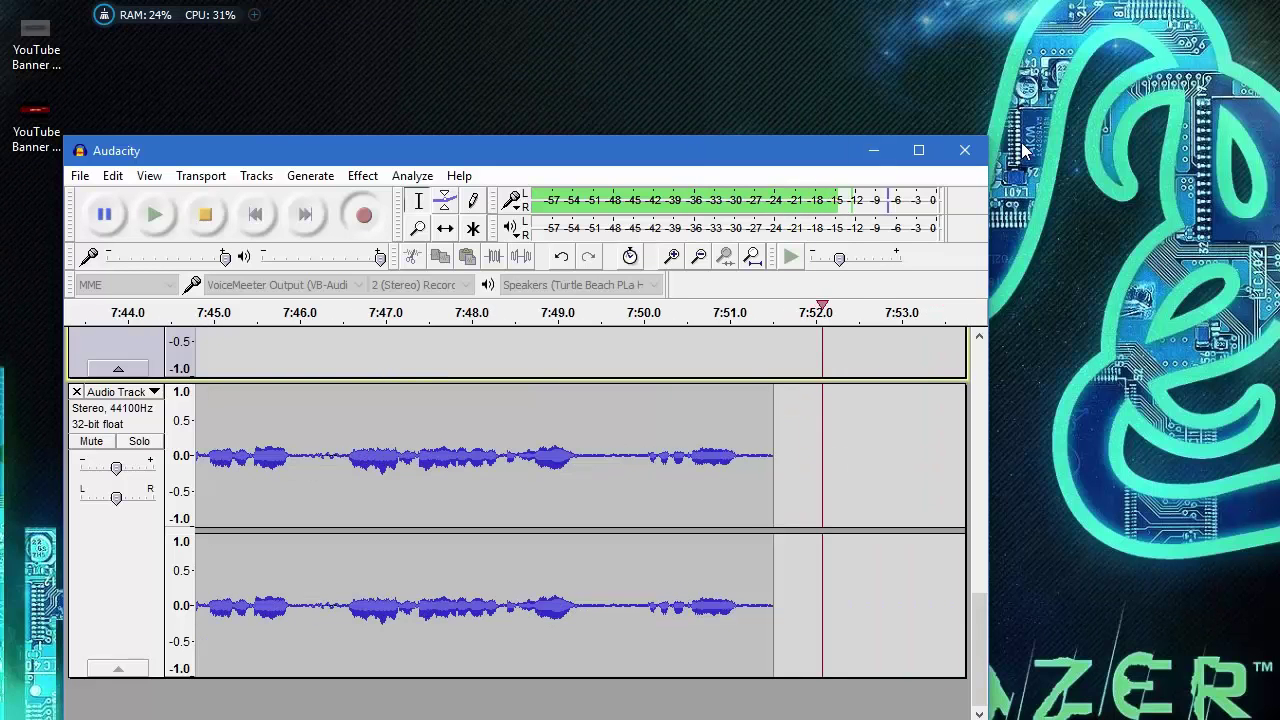
{"action": "left_click", "coordinate": [871, 157]}
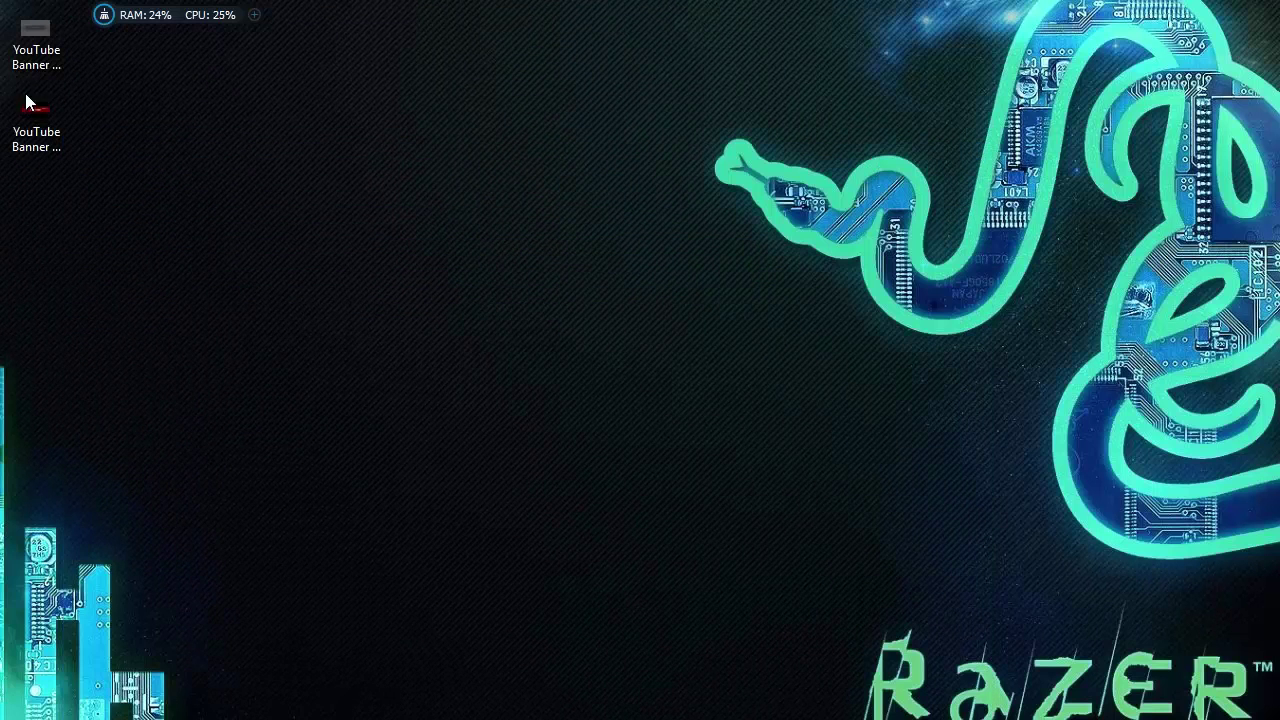
{"action": "double_click", "coordinate": [44, 120]}
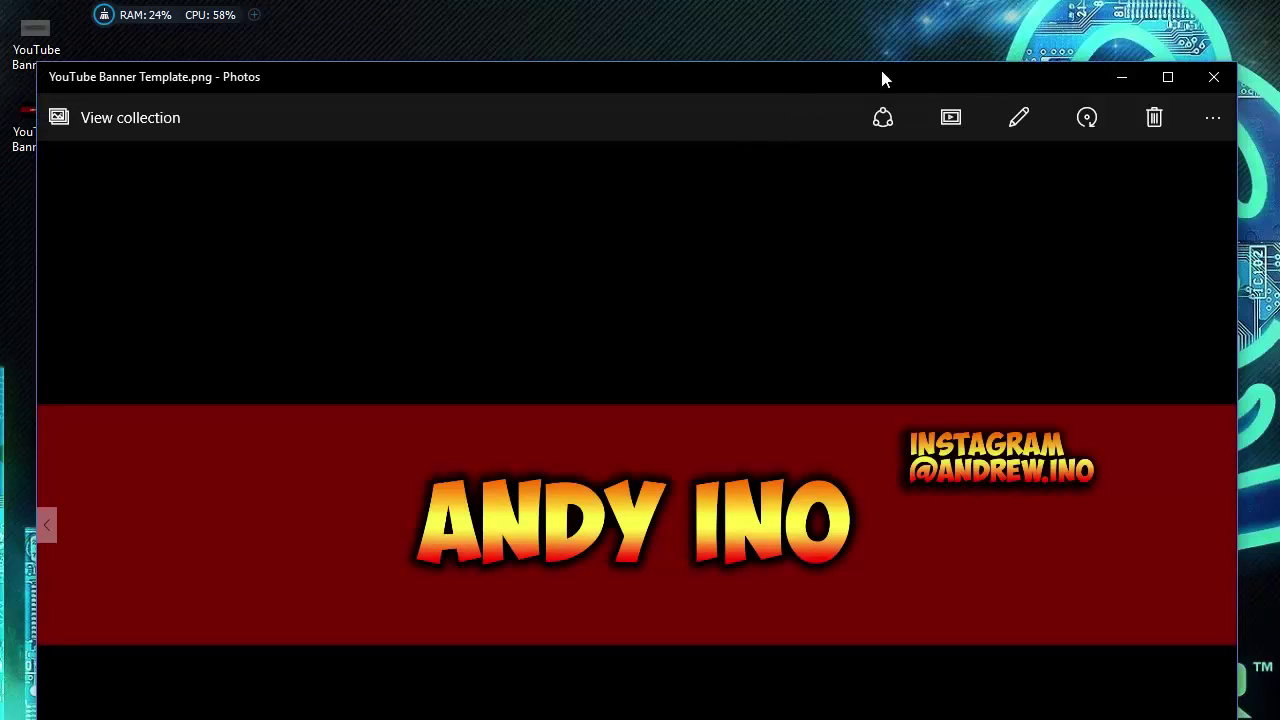
- Reposition the Photos window to review the banner, then close it
{"action": "left_click_drag", "start_coordinate": [800, 76], "coordinate": [757, 88]}
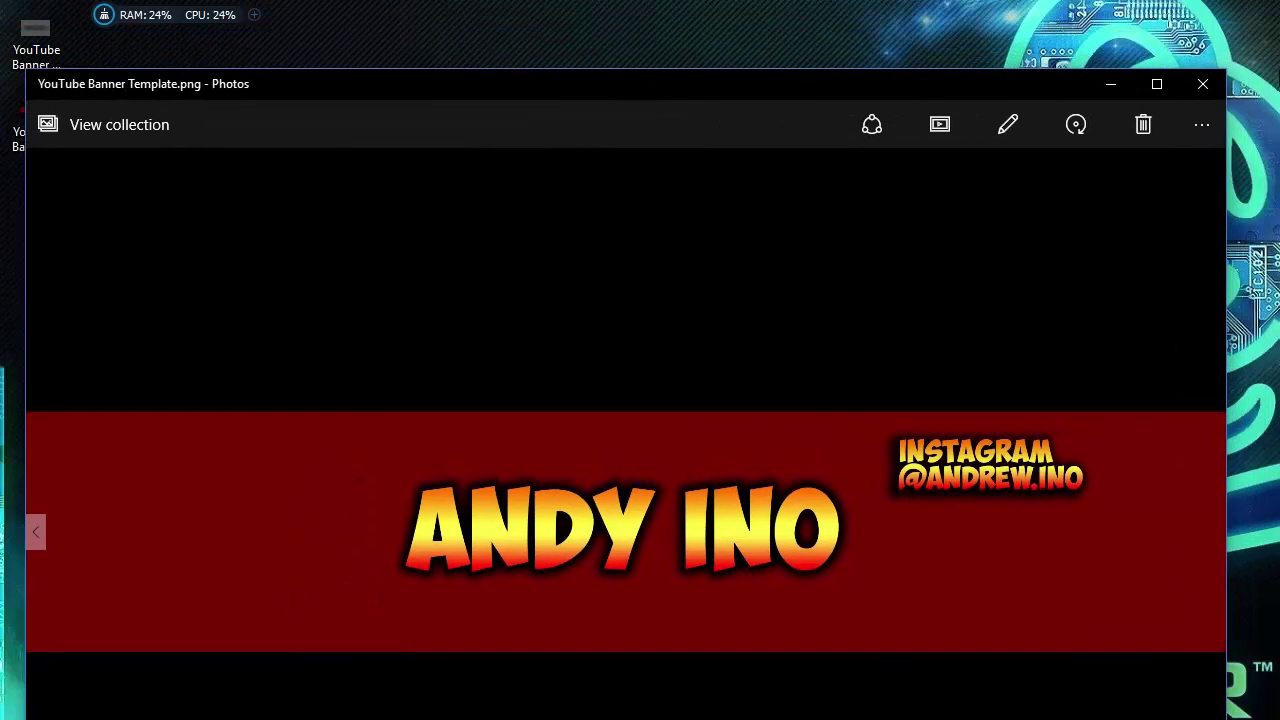
{"action": "left_click_drag", "start_coordinate": [960, 95], "coordinate": [963, 82]}
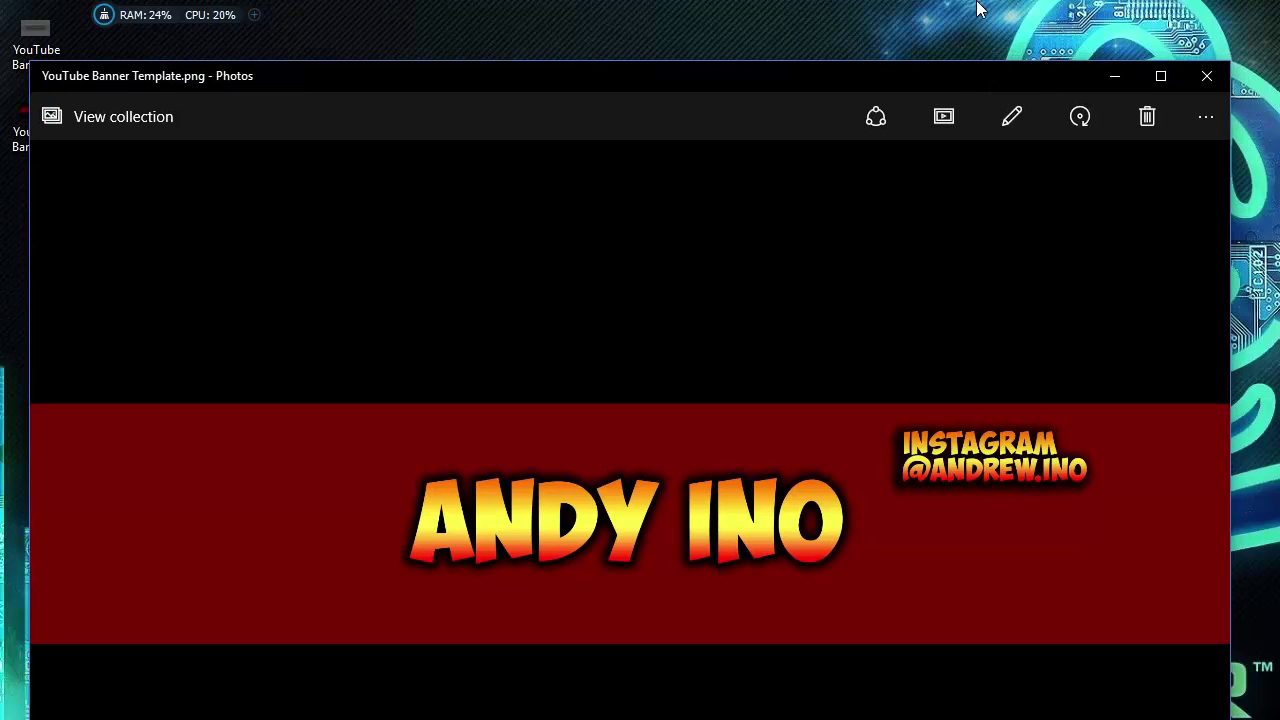
{"action": "left_click_drag", "start_coordinate": [895, 95], "coordinate": [918, 85]}
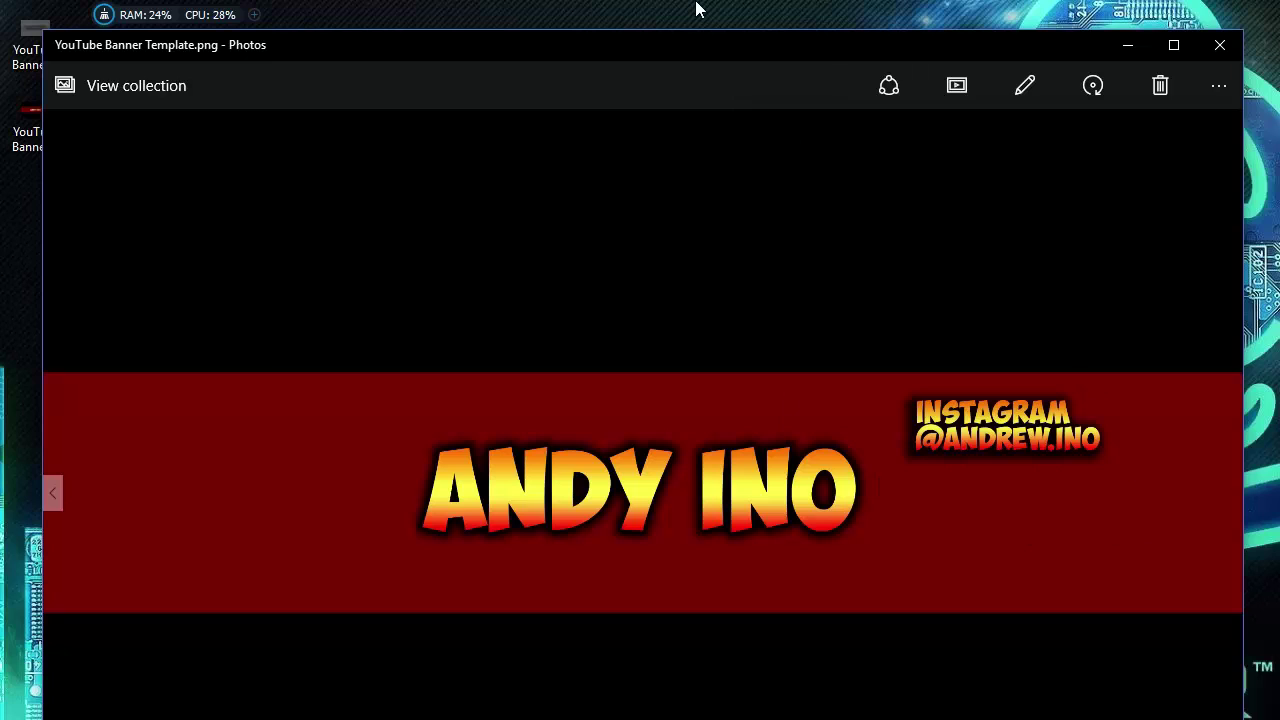
{"action": "left_click_drag", "start_coordinate": [743, 31], "coordinate": [826, 40]}
{"action": "left_click", "coordinate": [1195, 40]}
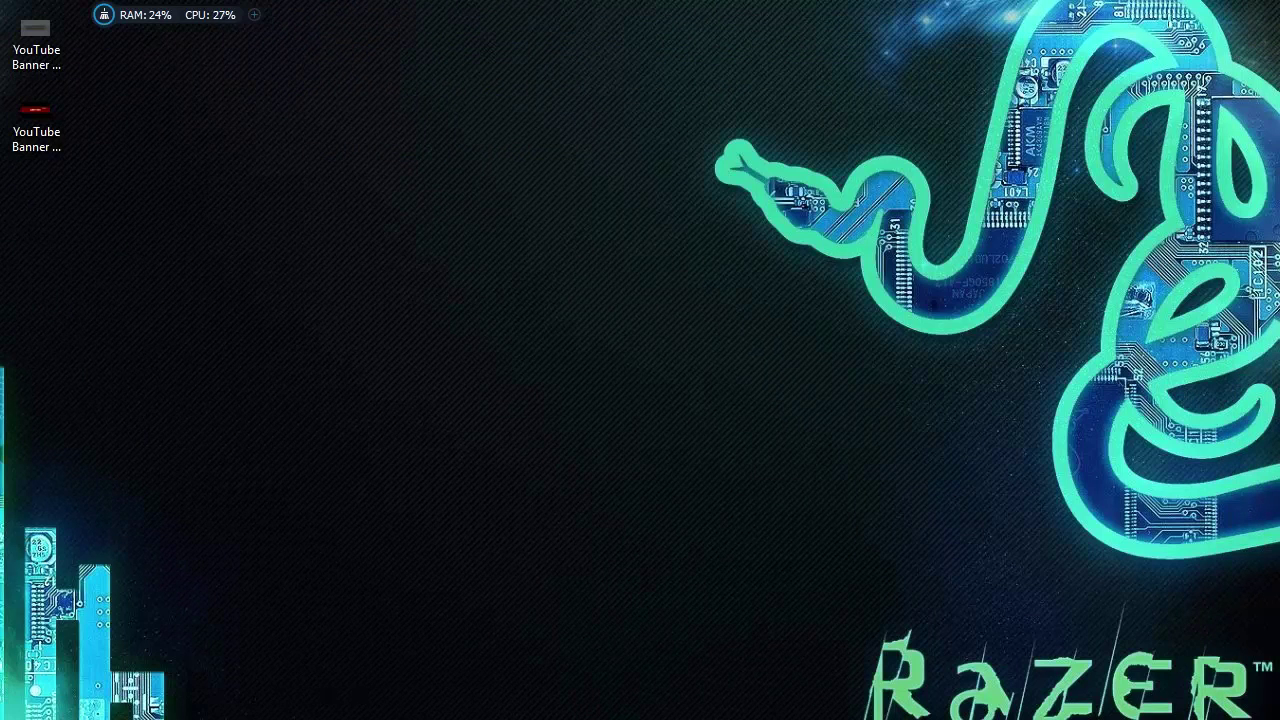
- Switch back to Photoshop showing the YouTube Banner Template document with Alt+Tab
{"action": "key", "text": "alt+Tab"}
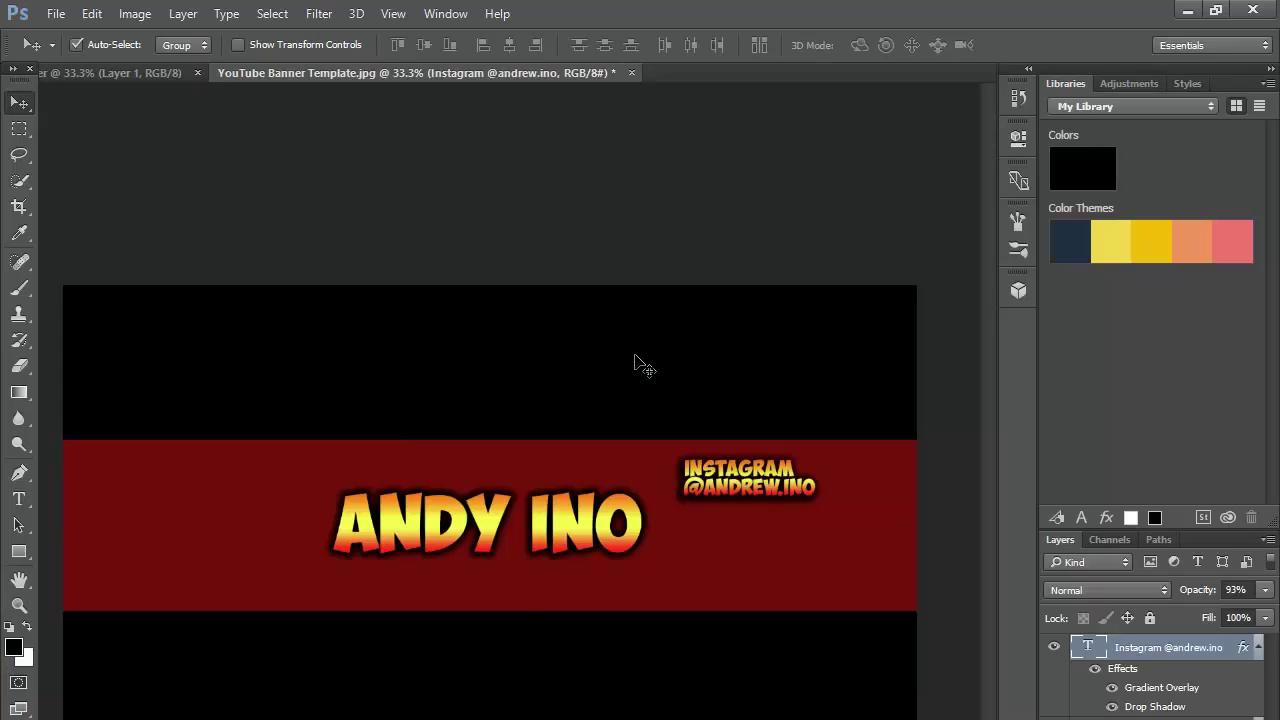